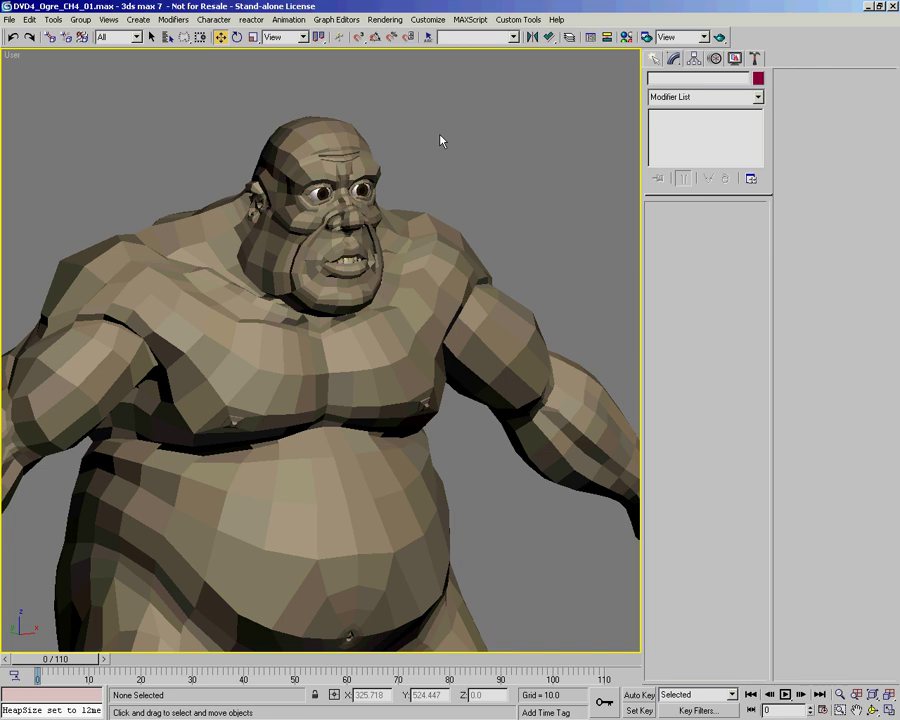
Step: Select the ogre body and examine the head and neck mesh from several angles
click(344, 124)
middle_drag(371, 152, 440, 198)
ctrl+alt+middle_drag(343, 225, 245, 172)
ctrl+alt+middle_drag(348, 280, 390, 352)
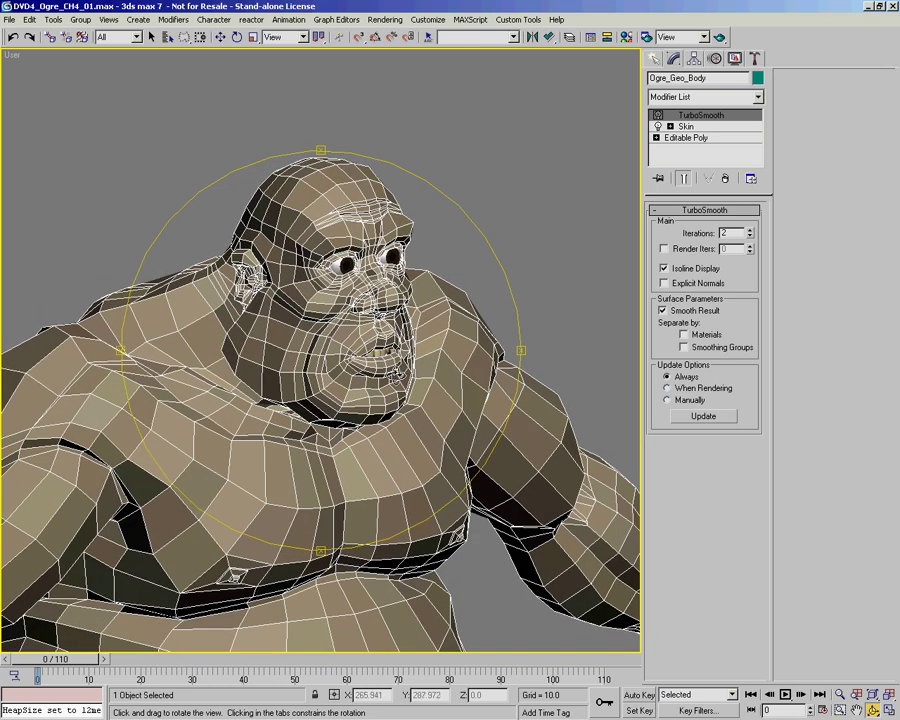
alt+middle_drag(390, 352, 474, 244)
alt+middle_drag(398, 347, 366, 297)
alt+middle_drag(420, 338, 394, 345)
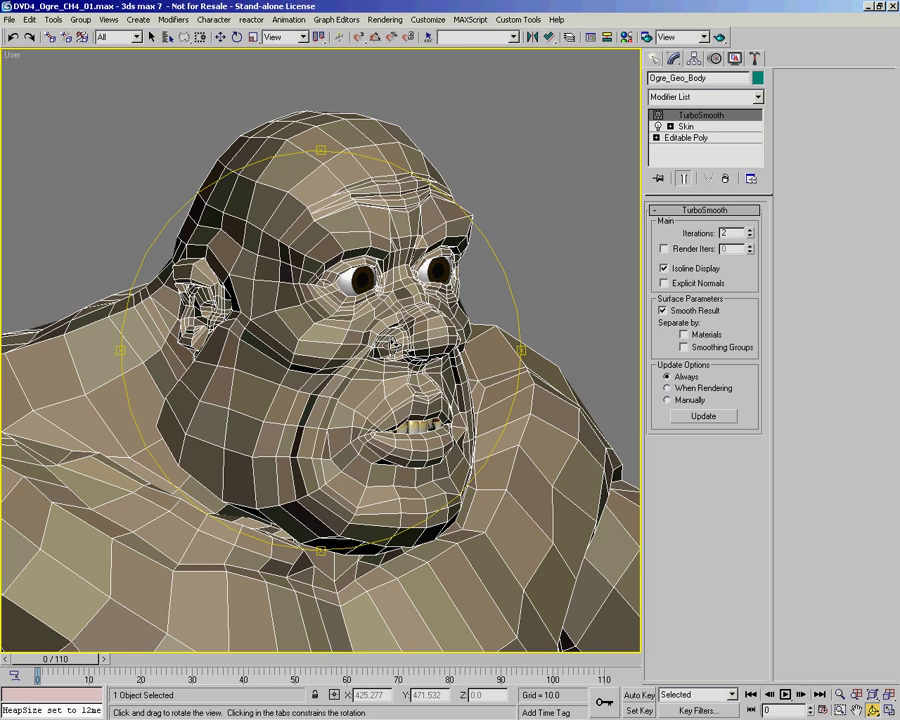
mouse_move(396, 345)
mouse_down()
mouse_move(373, 350)
mouse_move(391, 352)
mouse_up()
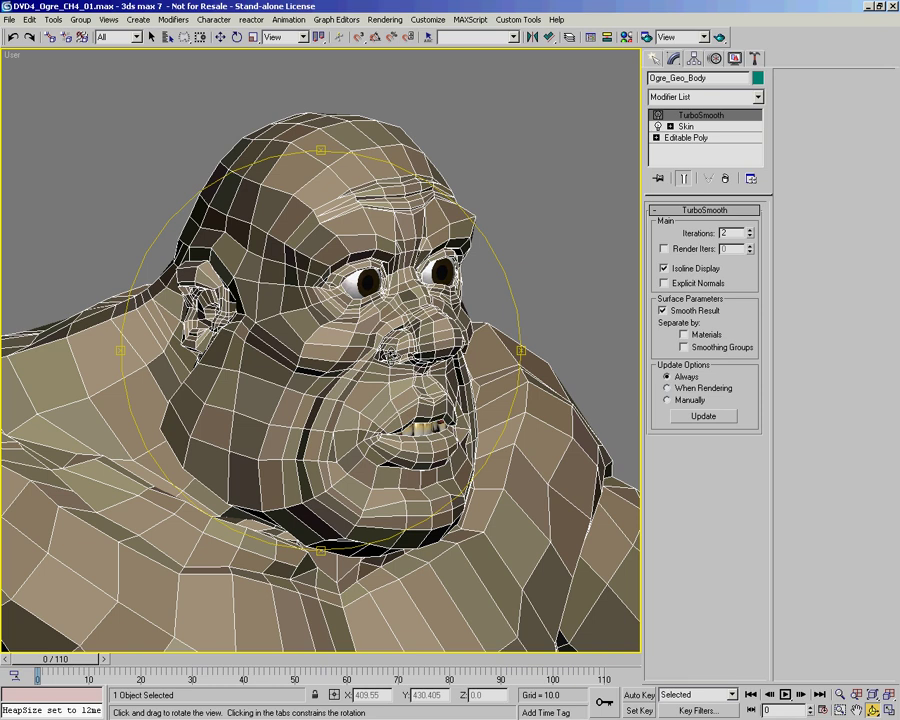
drag(342, 452, 394, 424)
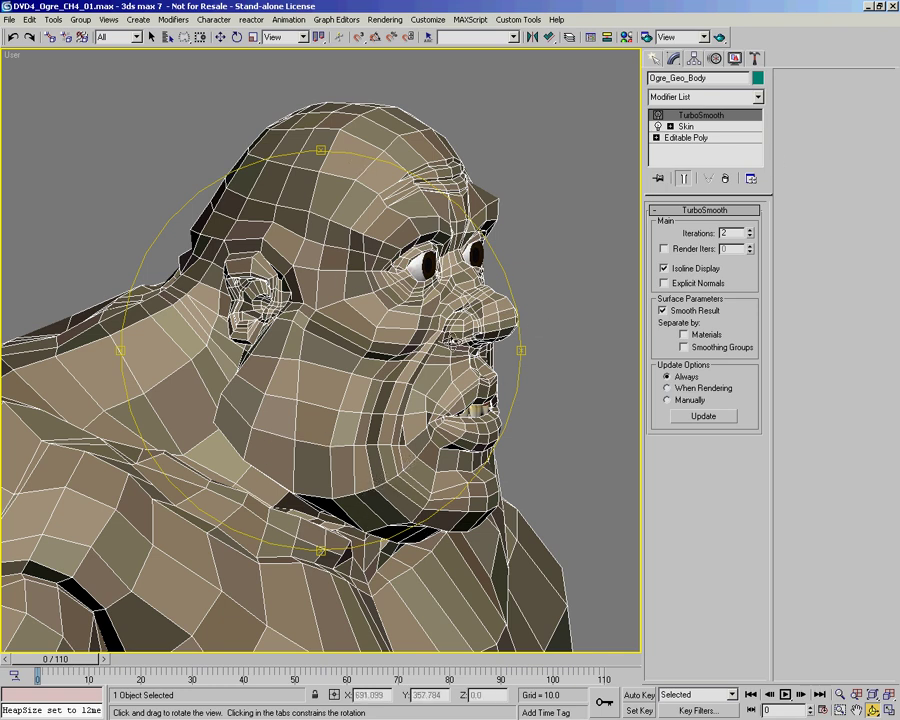
drag(284, 411, 418, 383)
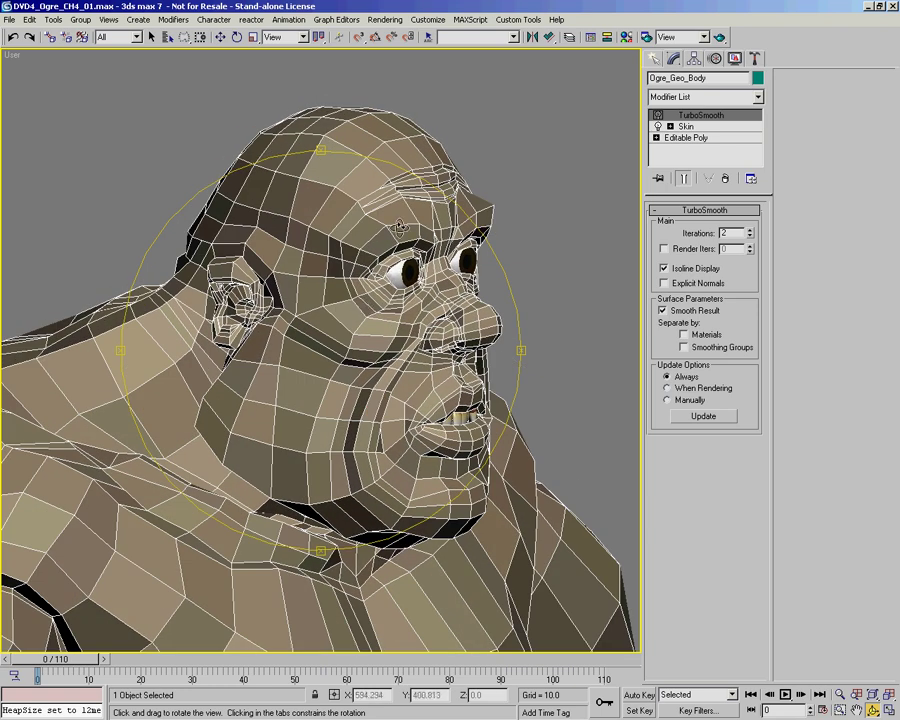
drag(290, 318, 317, 347)
drag(353, 446, 323, 409)
scroll(406, 421, down, 2)
scroll(301, 416, up, 4)
drag(255, 418, 432, 356)
click(840, 694)
key(ctrl+r)
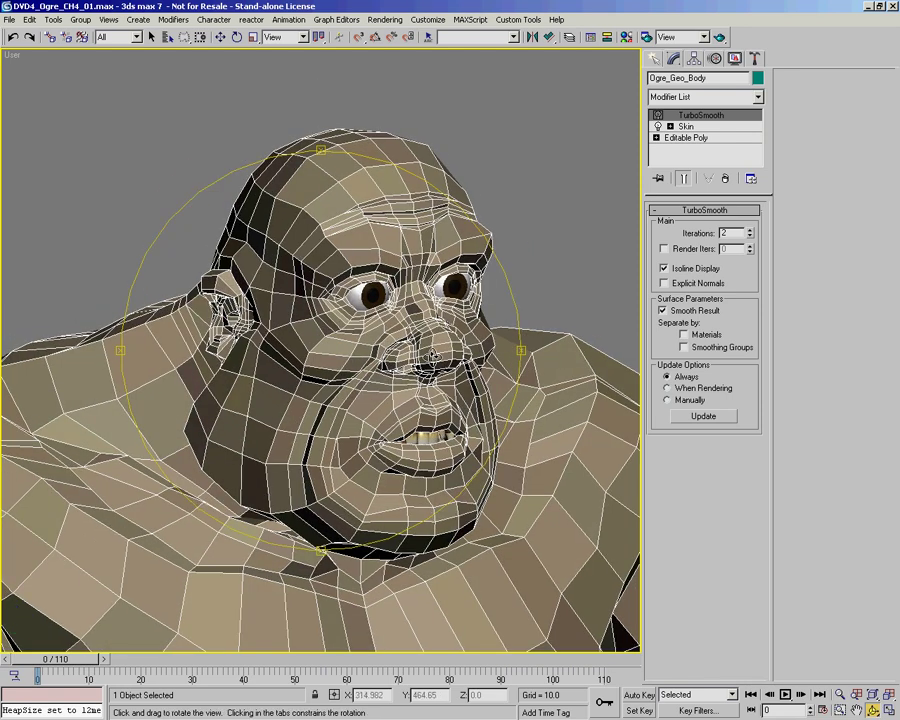
mouse_move(422, 474)
mouse_down()
mouse_move(382, 494)
mouse_move(430, 466)
mouse_move(420, 460)
mouse_up()
ctrl+alt+middle_drag(355, 450, 420, 485)
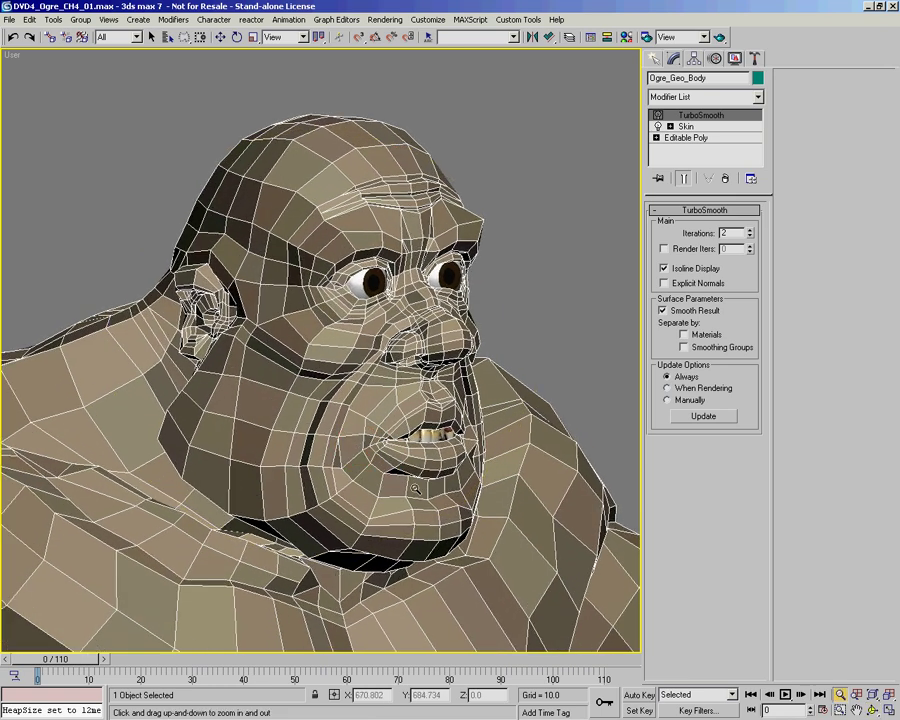
alt+middle_drag(382, 436, 396, 448)
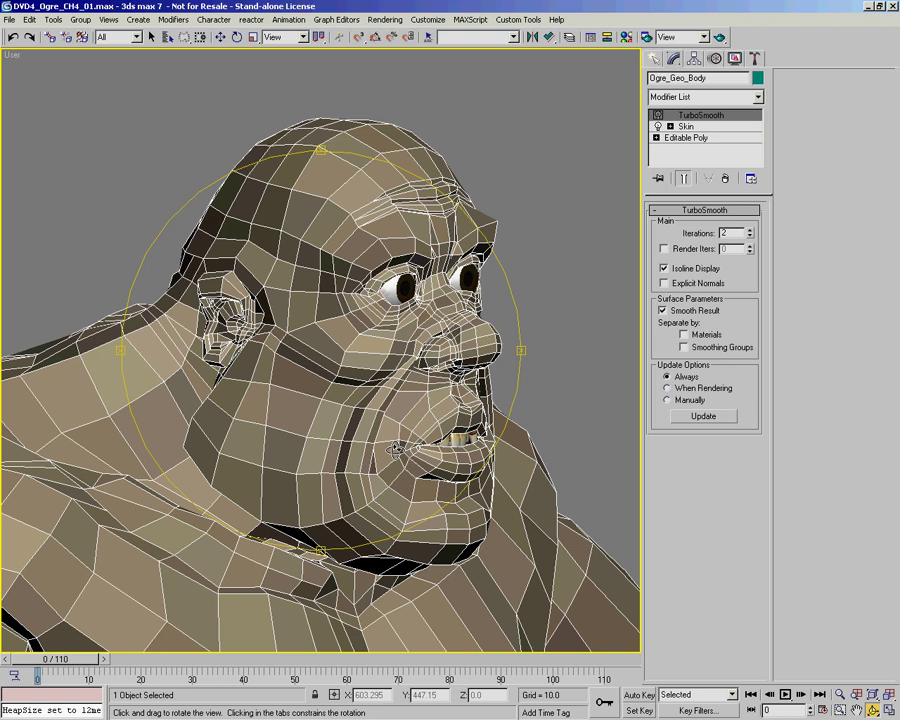
drag(382, 366, 312, 302)
drag(459, 288, 458, 314)
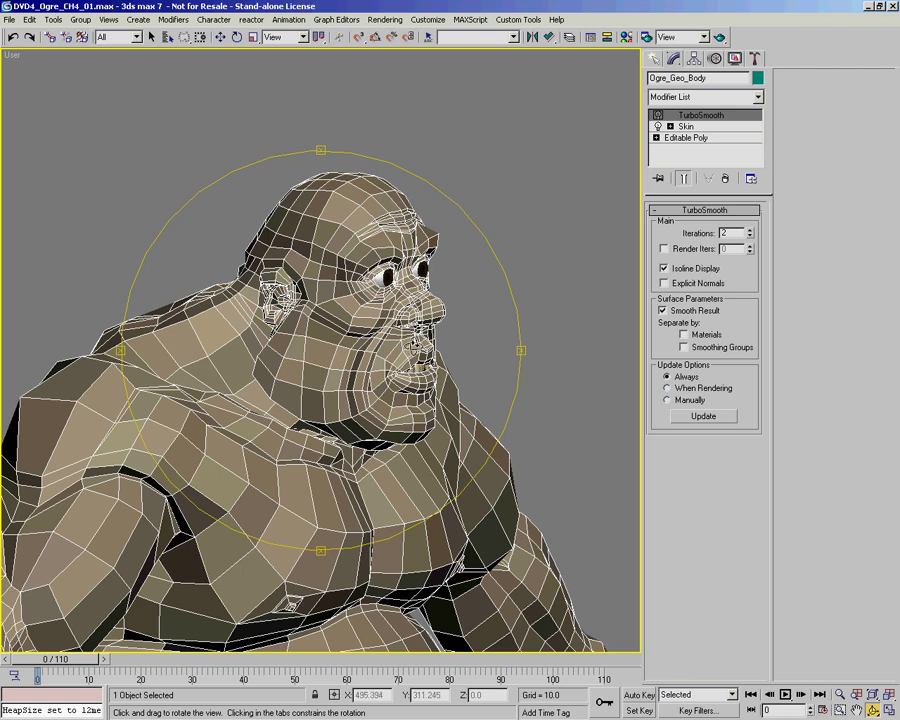
drag(242, 305, 410, 380)
Step: Show the stored head polygon selection at the Editable Poly level and inspect its extent around the head and neck
key(w)
click(708, 140)
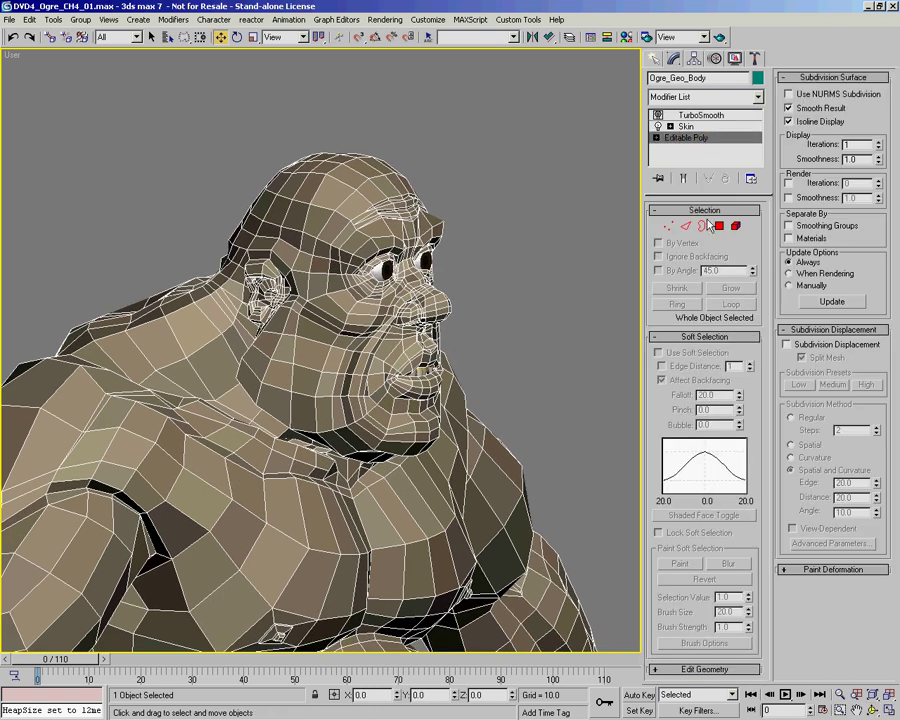
click(707, 231)
drag(380, 390, 317, 305)
mouse_move(317, 305)
ctrl+alt+middle_down()
mouse_move(357, 305)
mouse_move(301, 307)
mouse_move(321, 309)
mouse_move(316, 302)
ctrl+alt+middle_up()
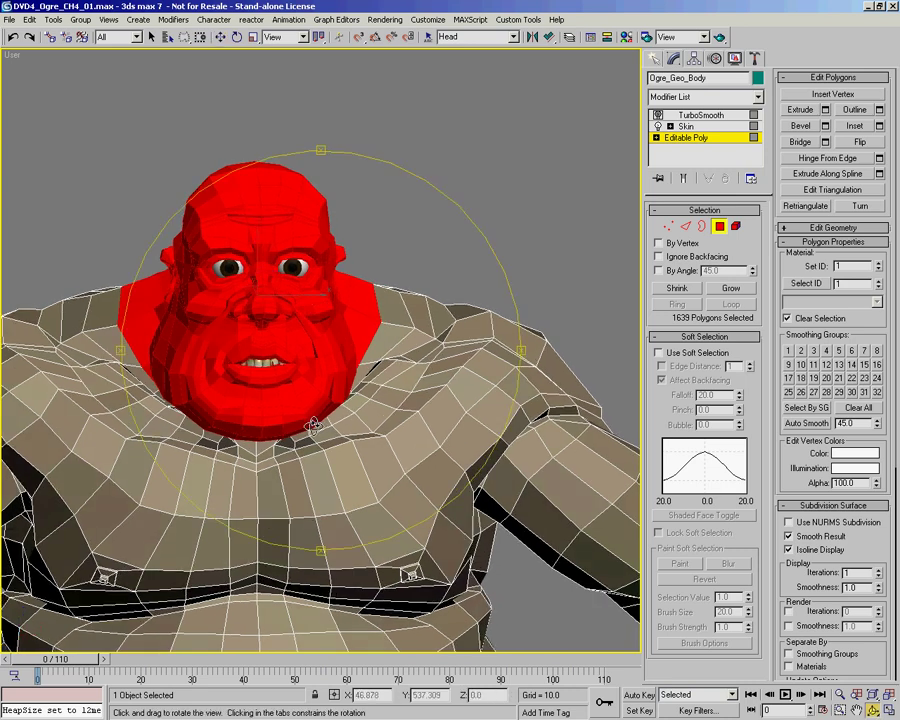
alt+middle_drag(311, 394, 390, 237)
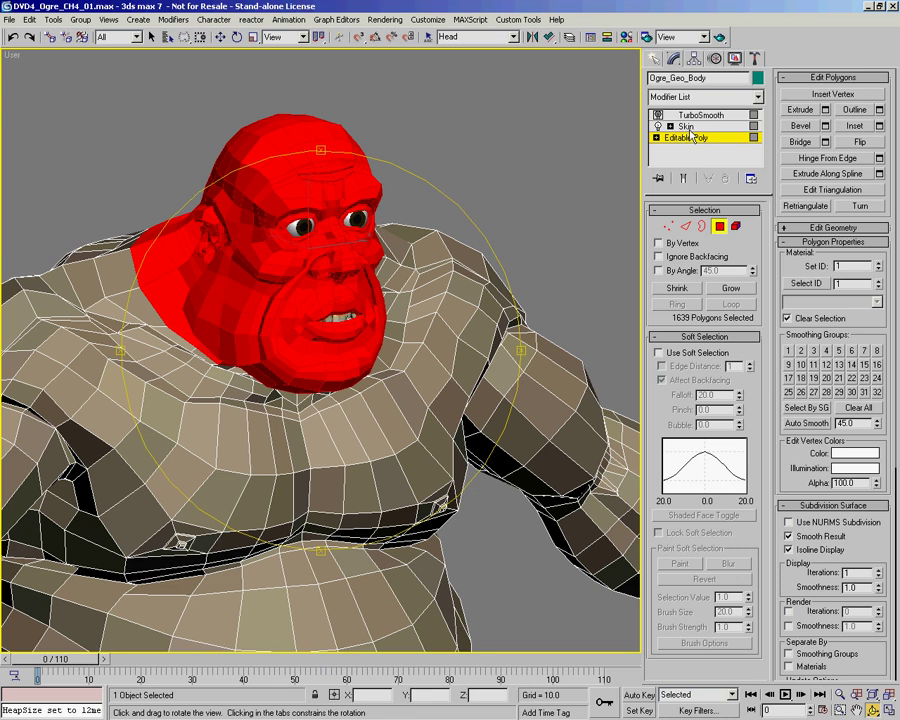
drag(291, 302, 350, 362)
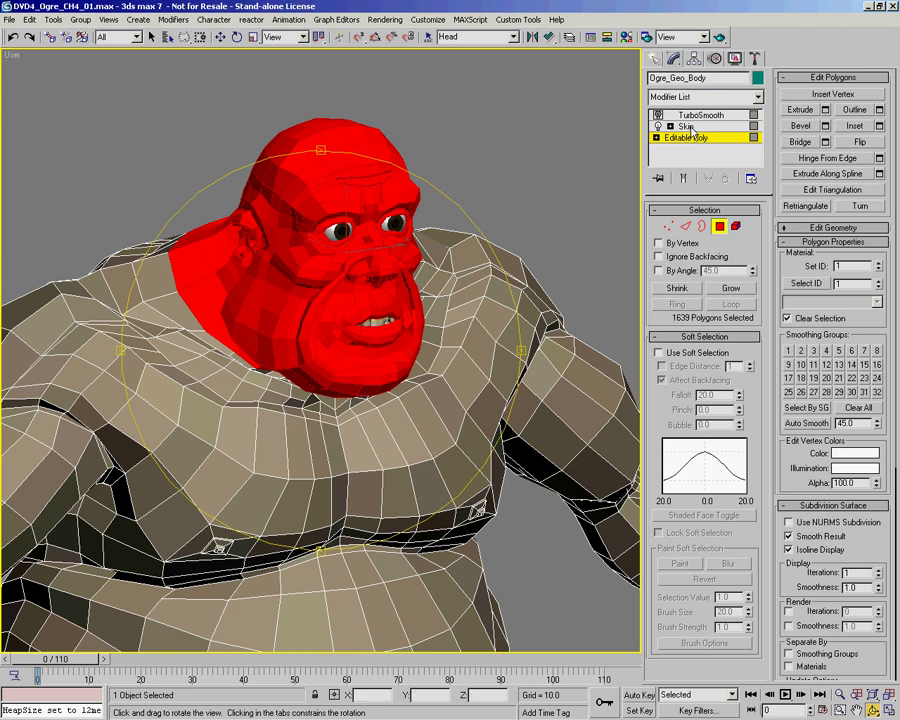
Step: Leave polygon editing and delete the TurboSmooth modifier from the ogre body's modifier stack
click(719, 226)
click(686, 126)
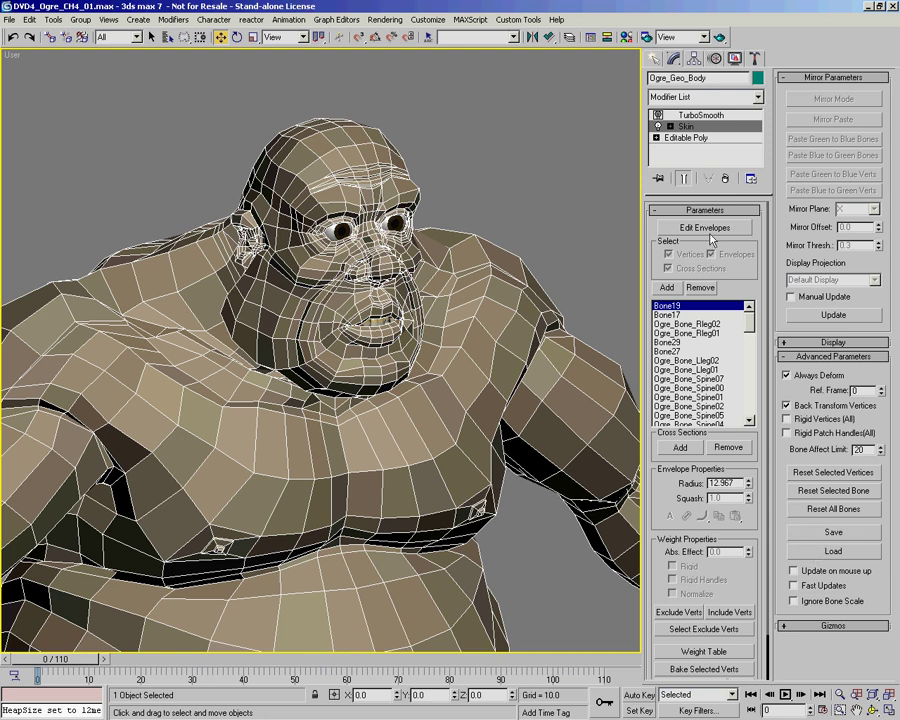
click(485, 252)
middle_drag(484, 304, 474, 336)
alt+middle_drag(474, 336, 404, 345)
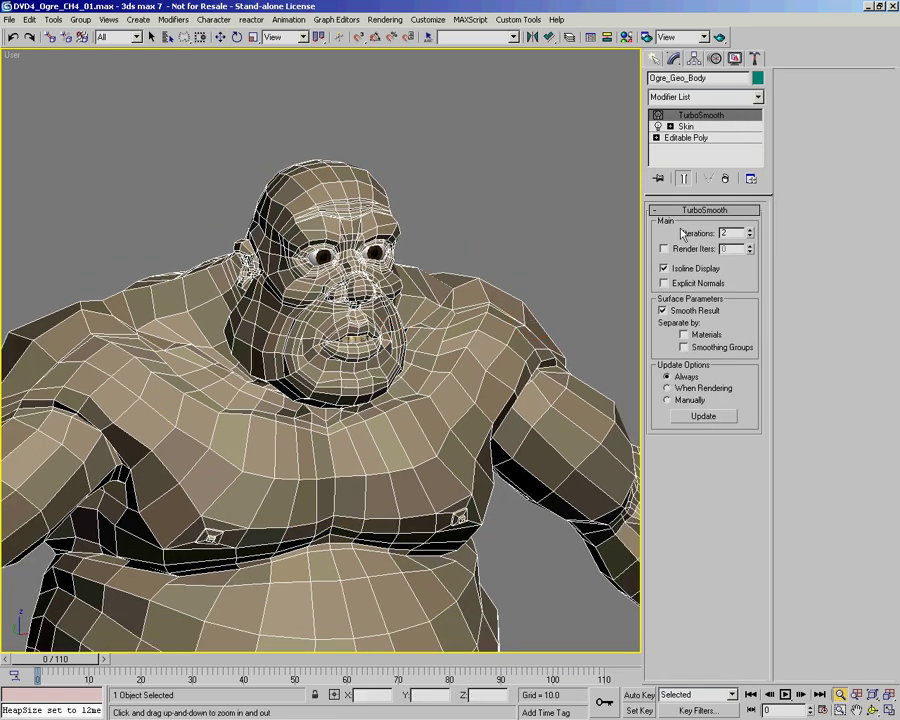
alt+middle_drag(390, 320, 385, 275)
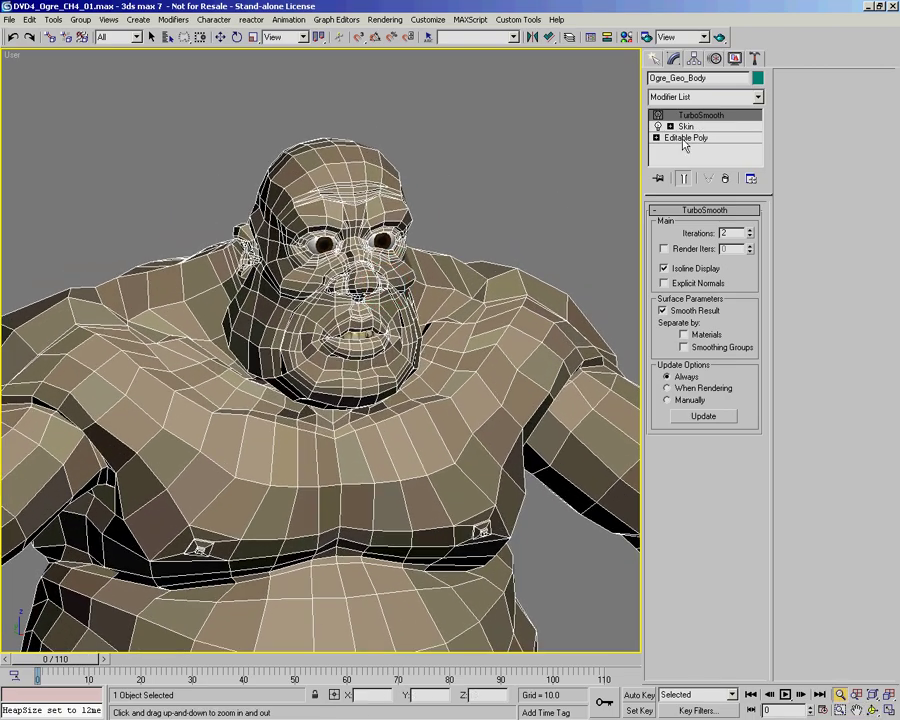
right_click(705, 118)
click(722, 134)
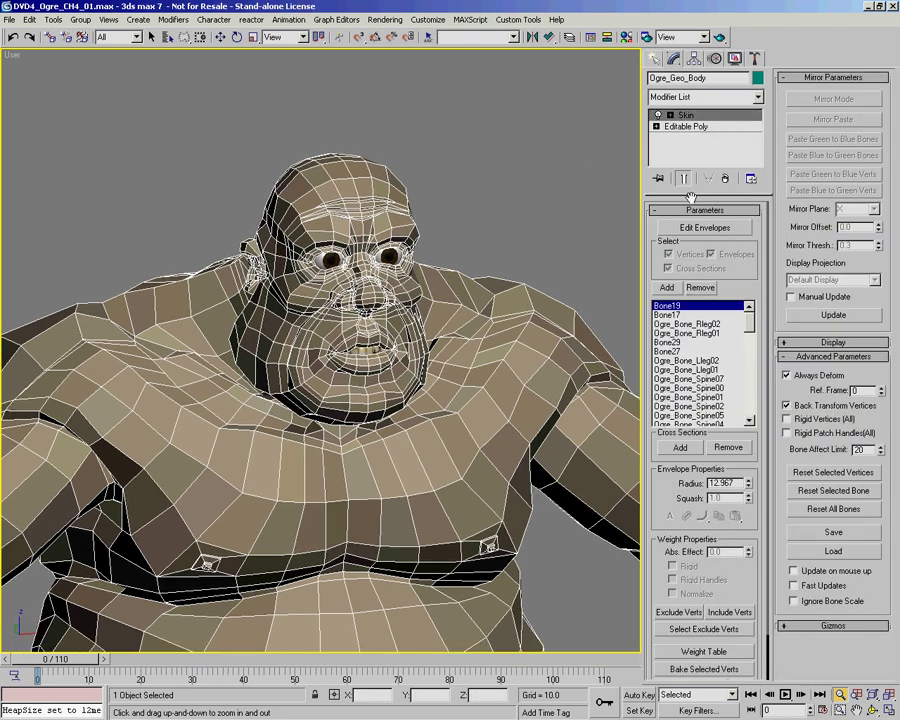
Step: Load the SkinUtilities utility and extract the ogre body's skin data to a mesh
click(755, 60)
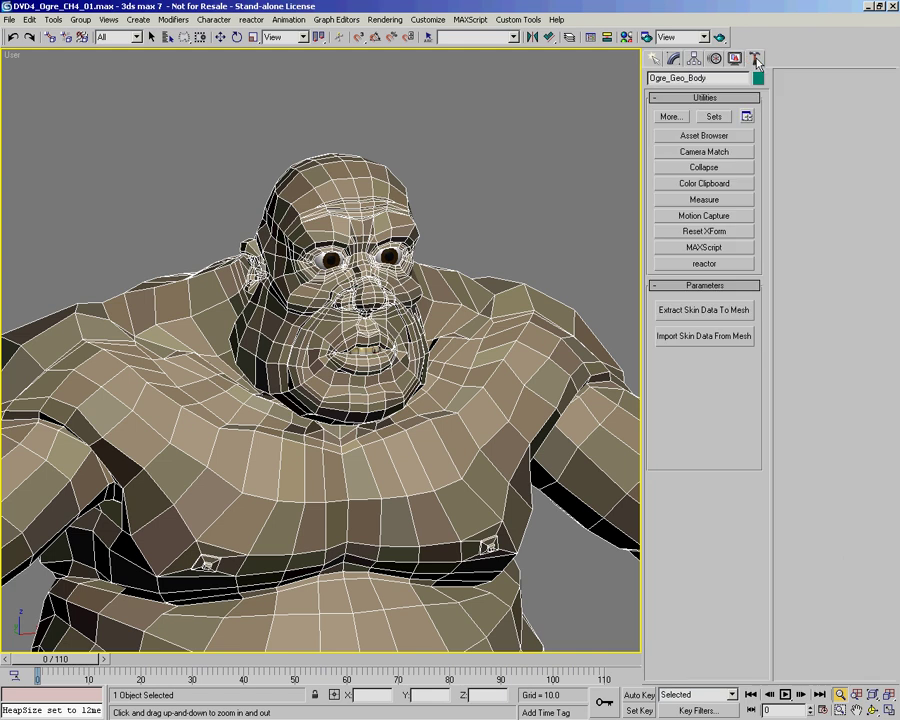
click(670, 118)
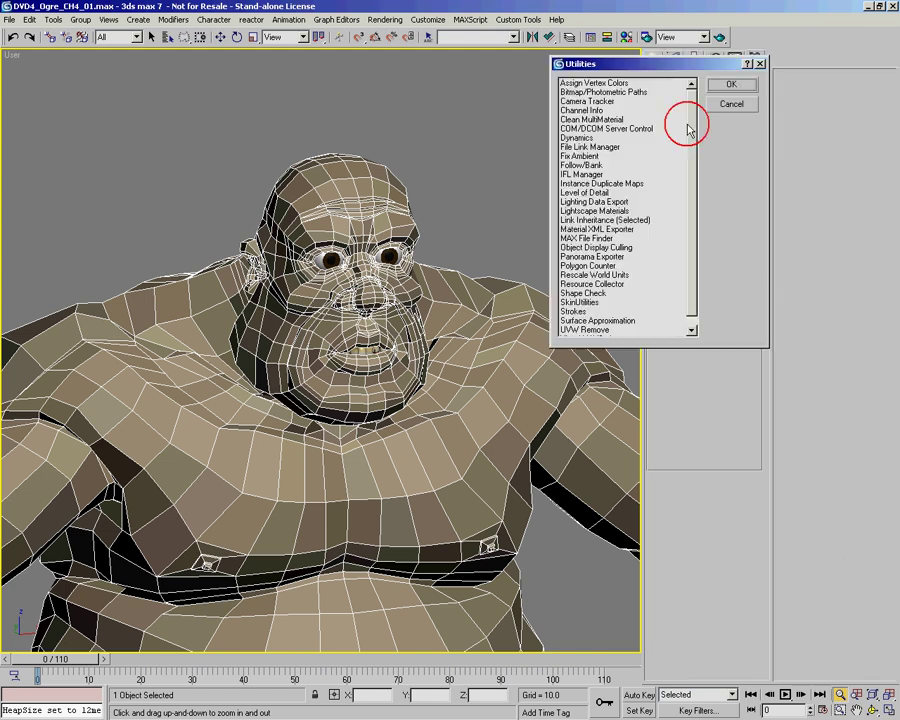
double_click(580, 302)
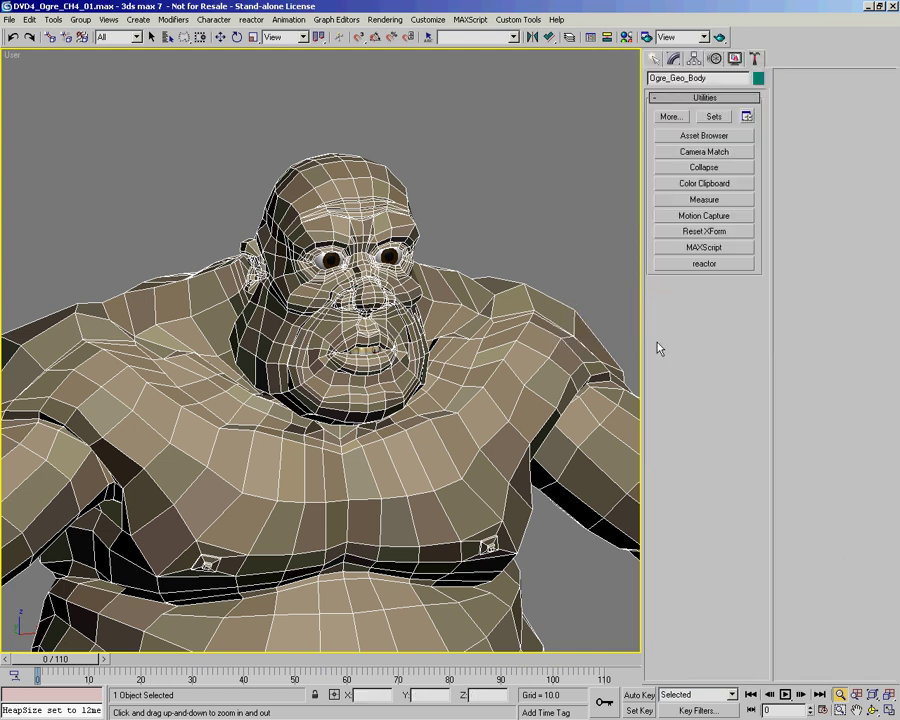
click(670, 117)
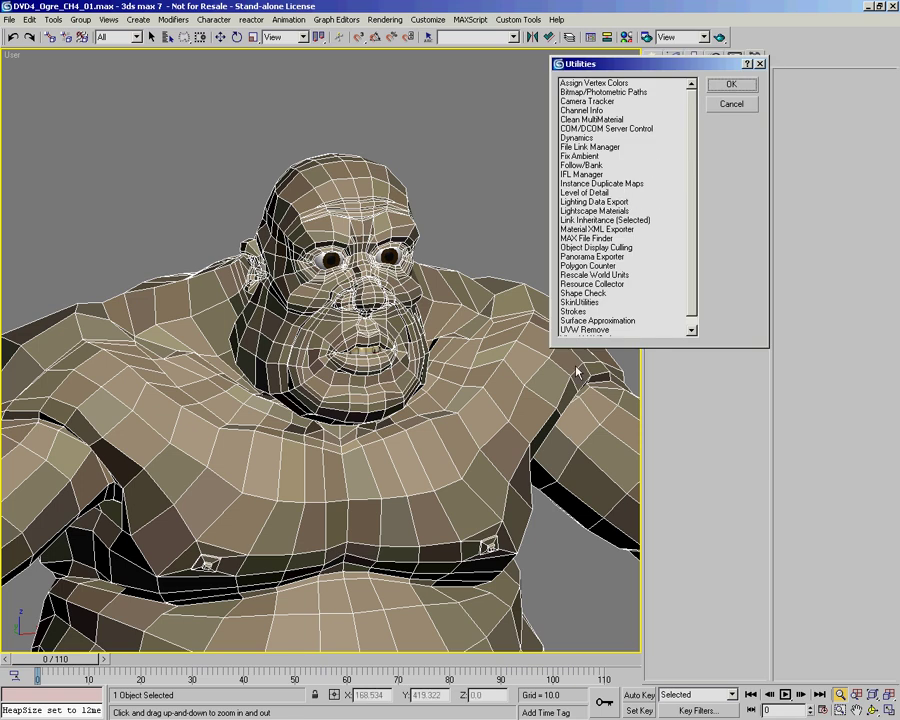
double_click(583, 298)
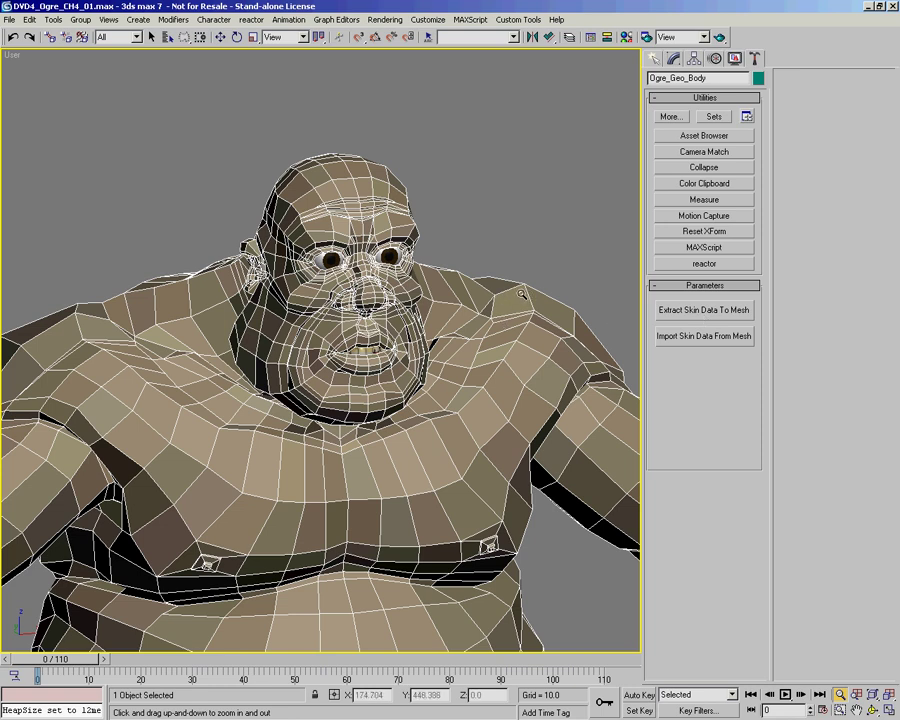
click(712, 312)
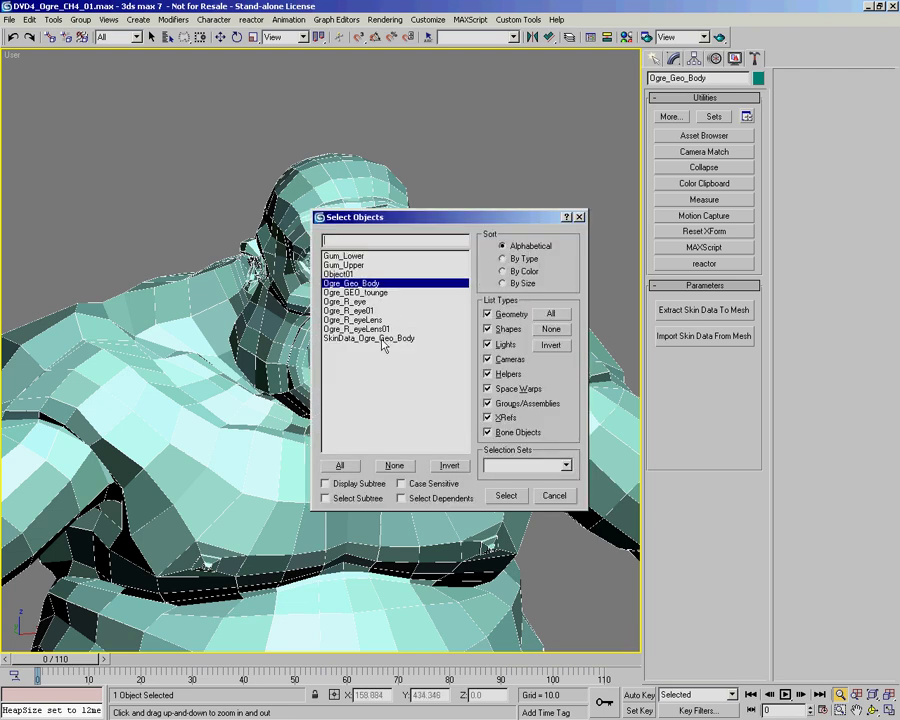
Step: Select the SkinData_Ogre_Geo_Body mesh and store it as a named selection set called skinData
click(383, 340)
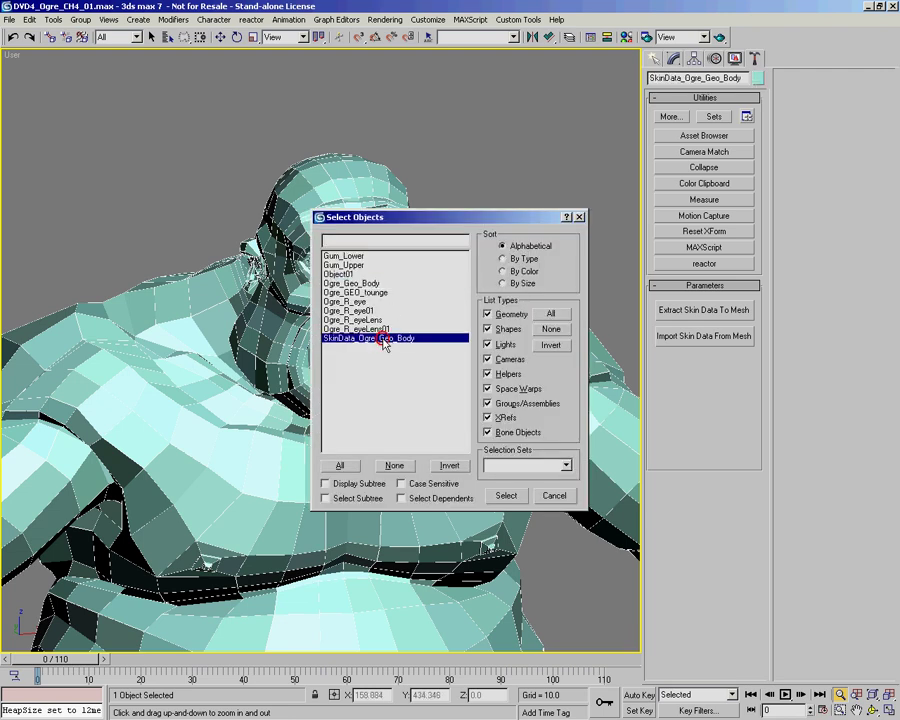
double_click(383, 340)
right_click(491, 364)
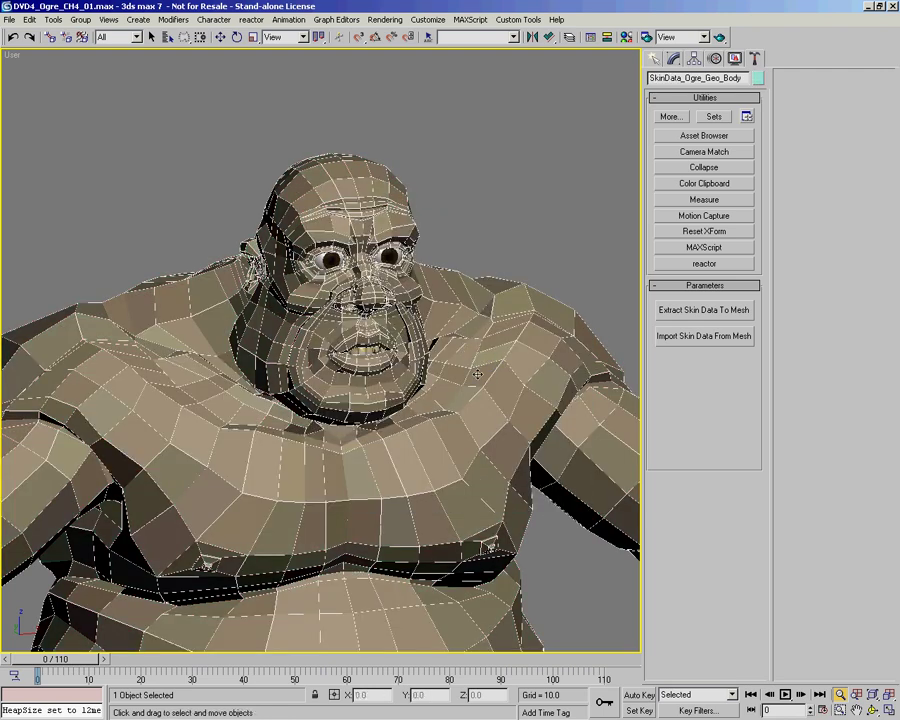
scroll(228, 352, down, 5)
drag(241, 346, 388, 301)
alt+middle_drag(388, 301, 368, 377)
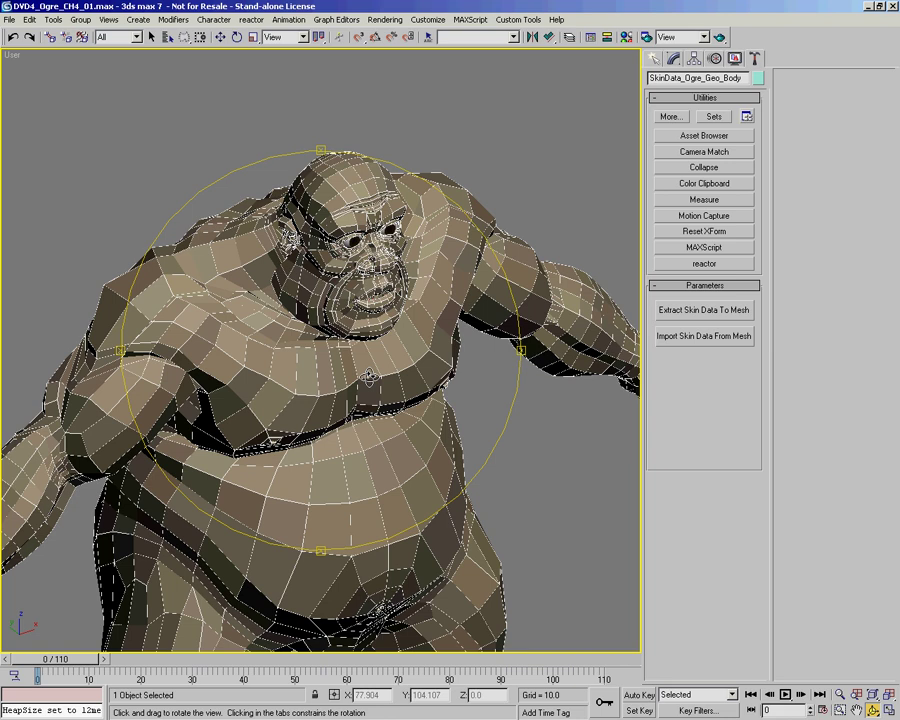
alt+middle_drag(330, 254, 418, 78)
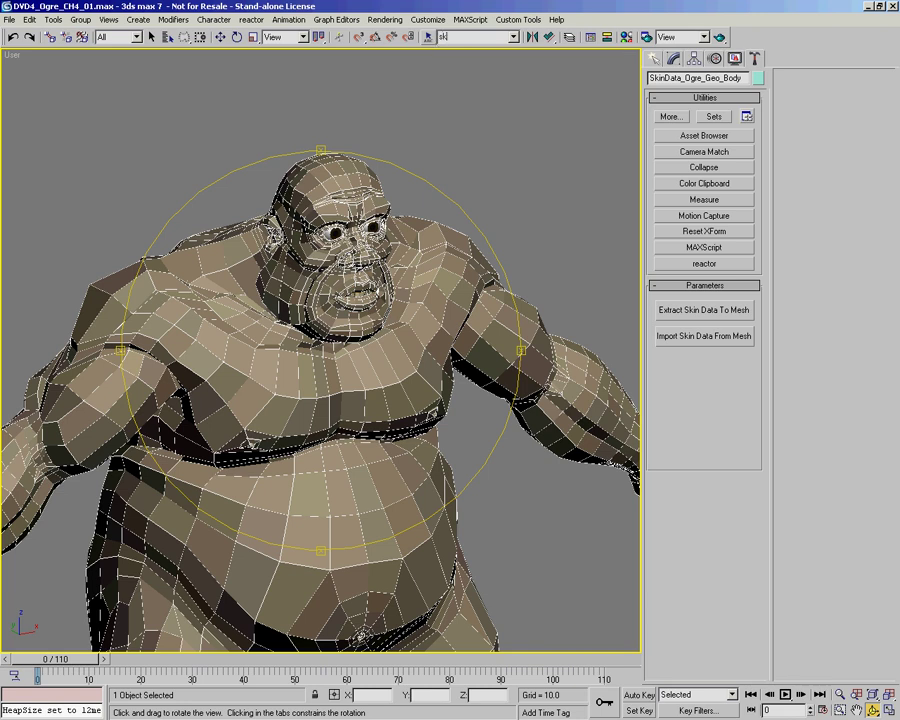
text(inData)
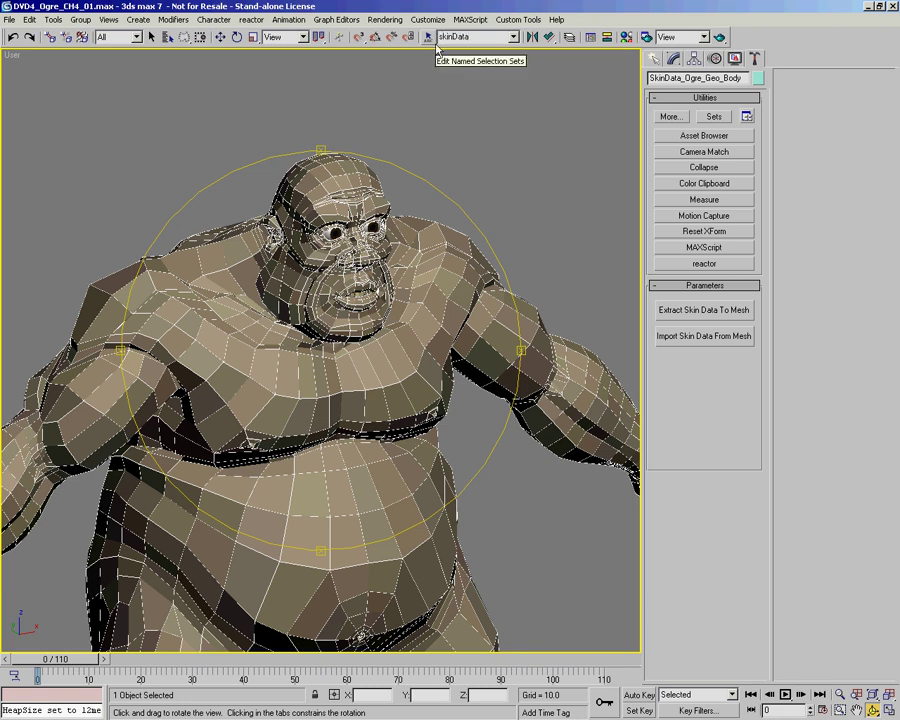
Step: Clear the extracted skin data mesh out of the viewport
drag(224, 251, 261, 237)
key(w)
key(Delete)
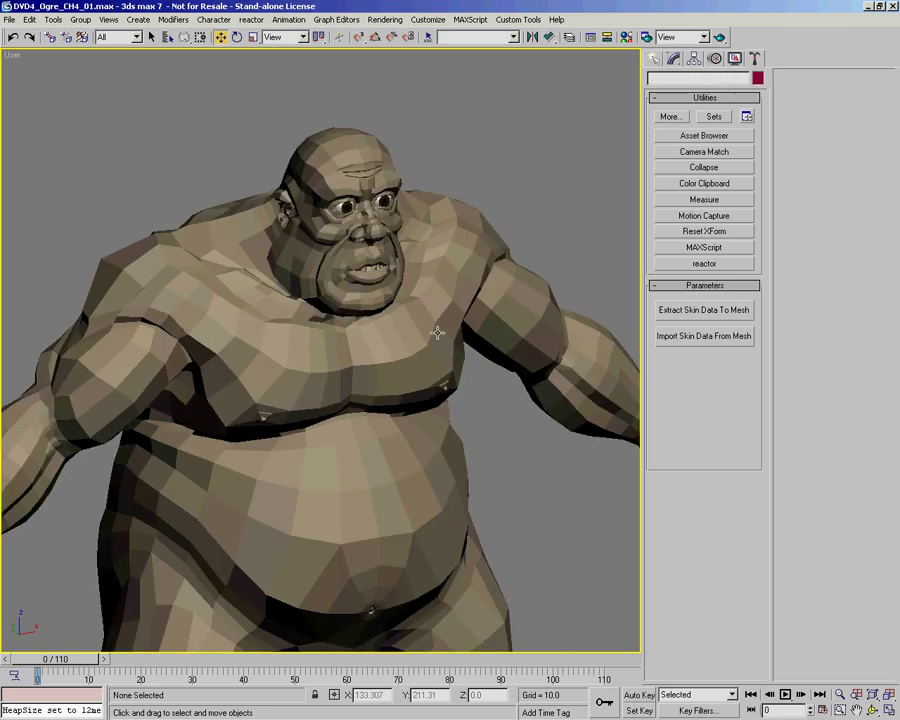
Step: Reselect the ogre body and activate polygon editing on its Editable Poly level with the head polygons selected
click(464, 215)
mouse_move(423, 276)
alt+middle_down()
mouse_move(390, 265)
mouse_move(425, 262)
alt+middle_up()
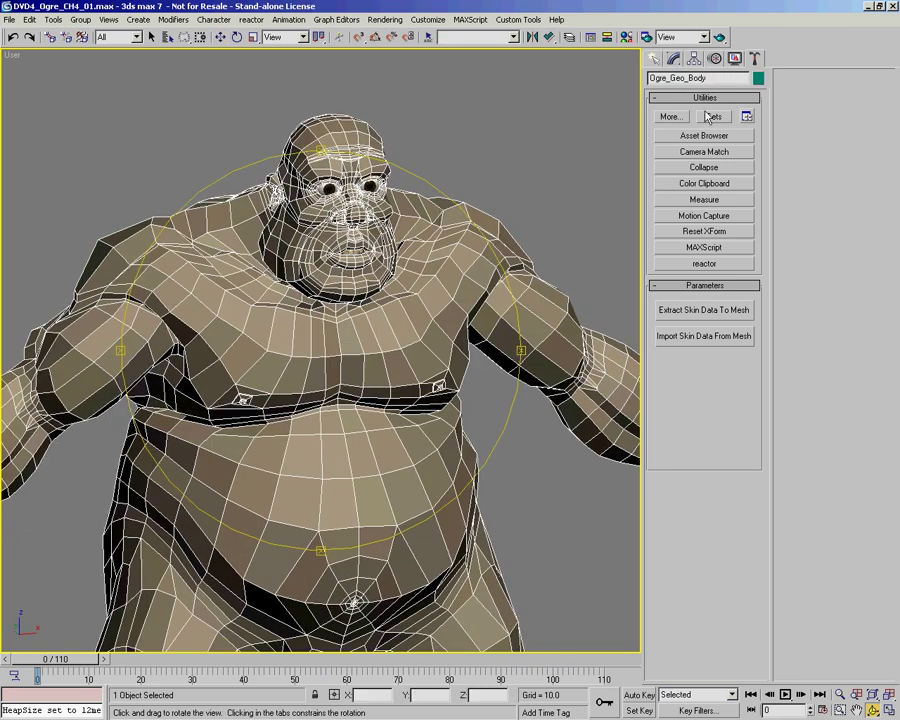
click(677, 61)
middle_drag(388, 319, 355, 392)
ctrl+alt+middle_drag(367, 284, 256, 255)
click(693, 127)
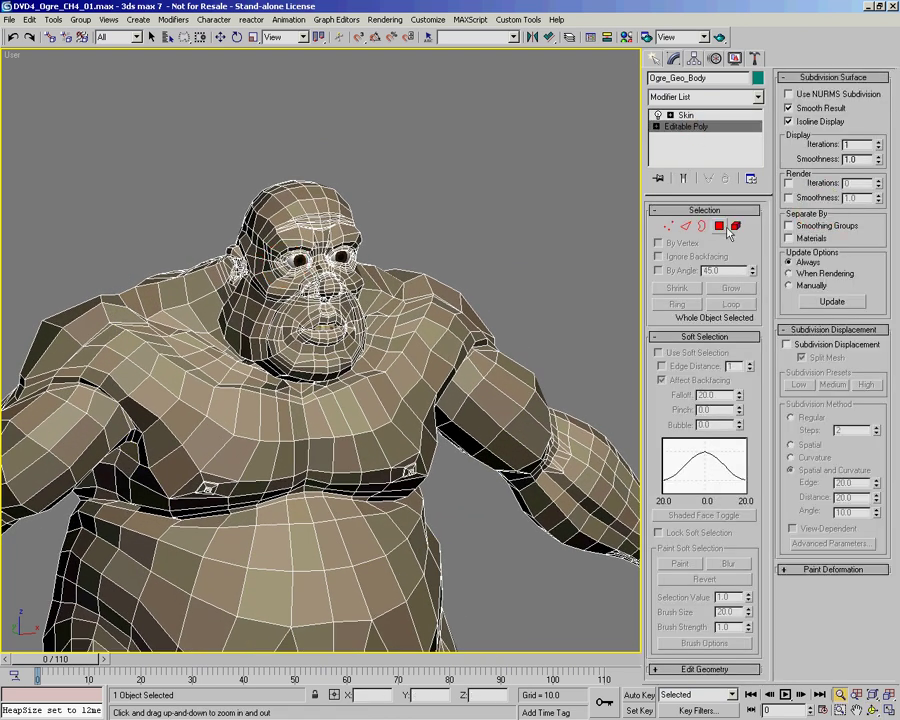
click(554, 298)
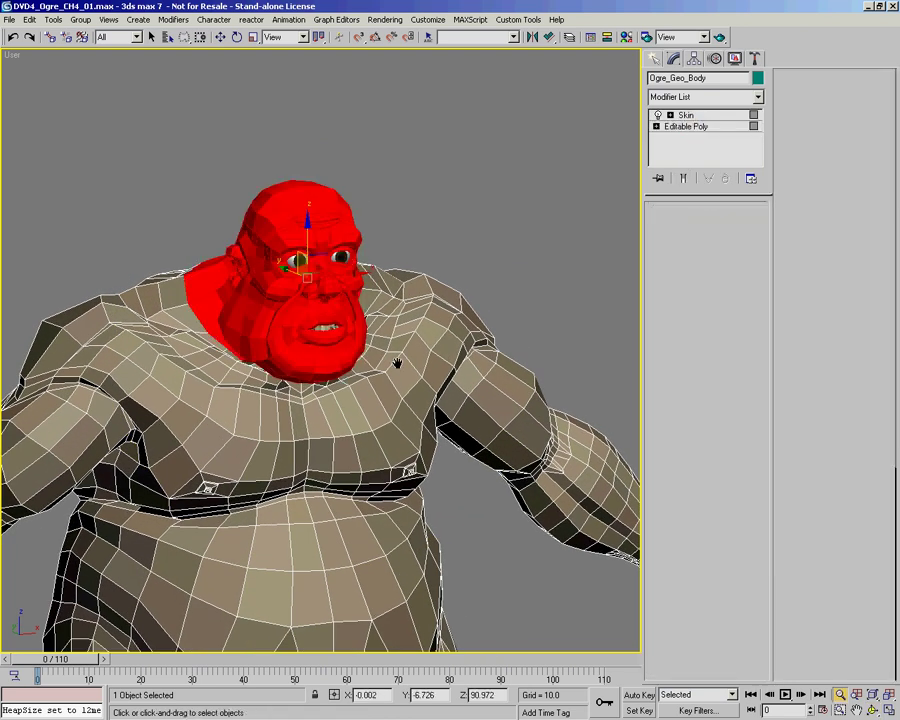
alt+middle_drag(300, 345, 454, 360)
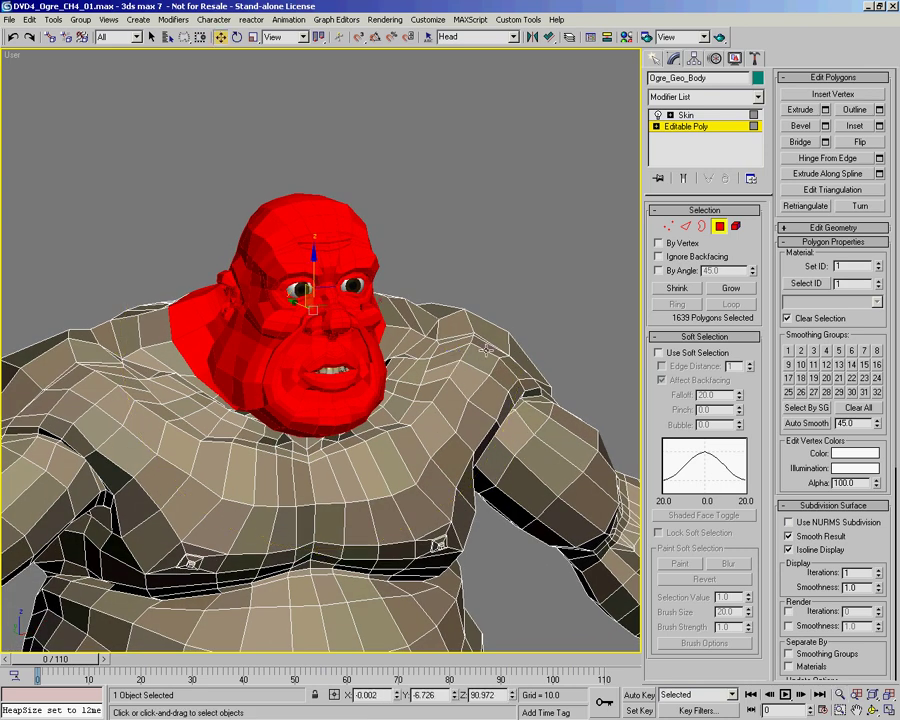
Step: Detach the selected head polygons from the ogre body as a separate object named Ogre_GEO_Head
right_click(475, 344)
click(94, 323)
click(855, 228)
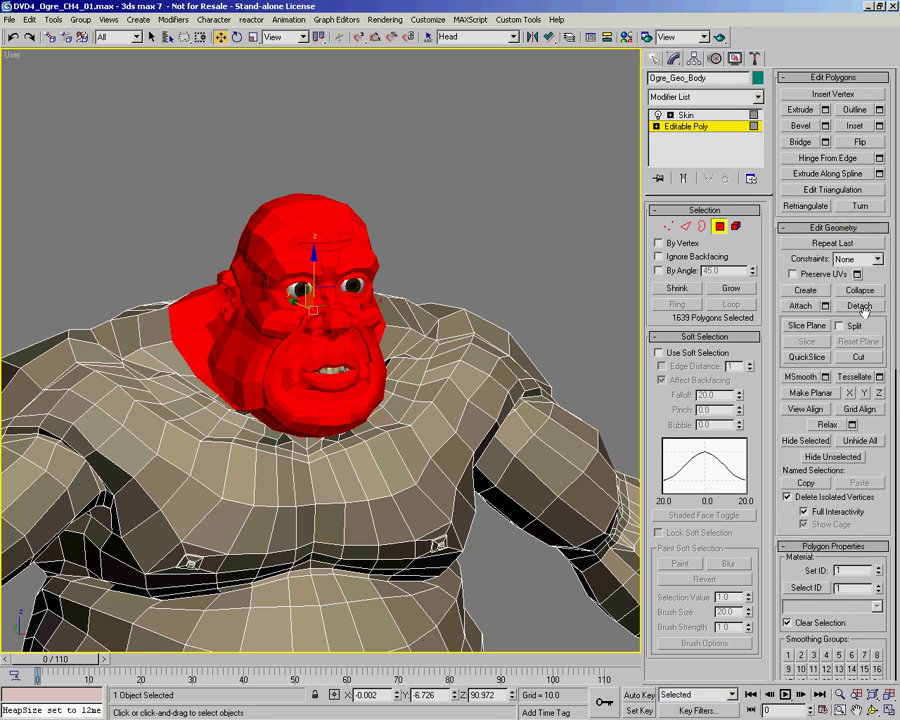
middle_drag(296, 381, 380, 266)
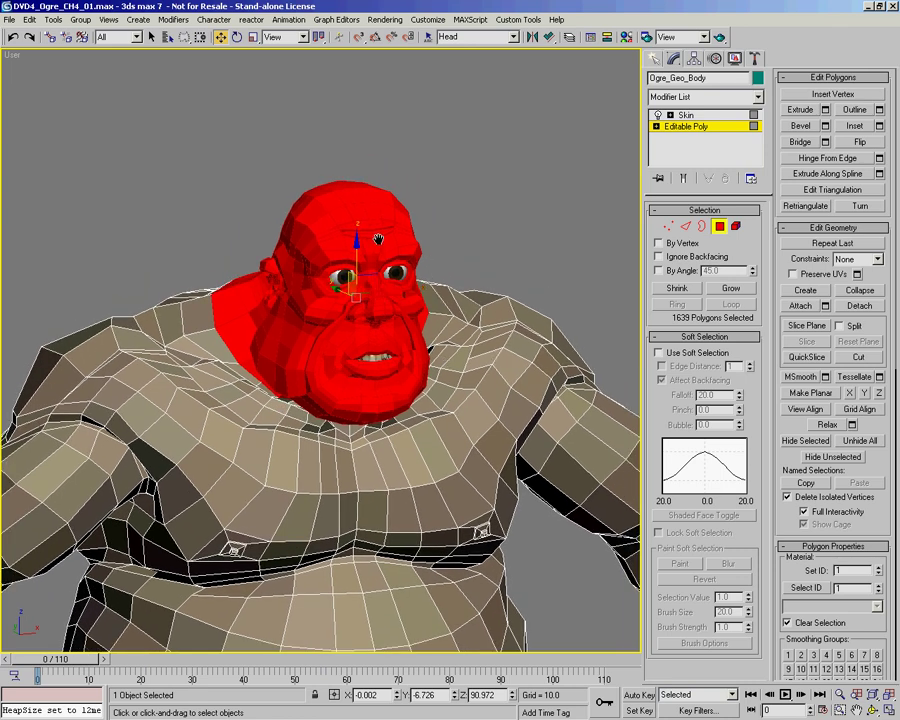
middle_drag(392, 237, 372, 242)
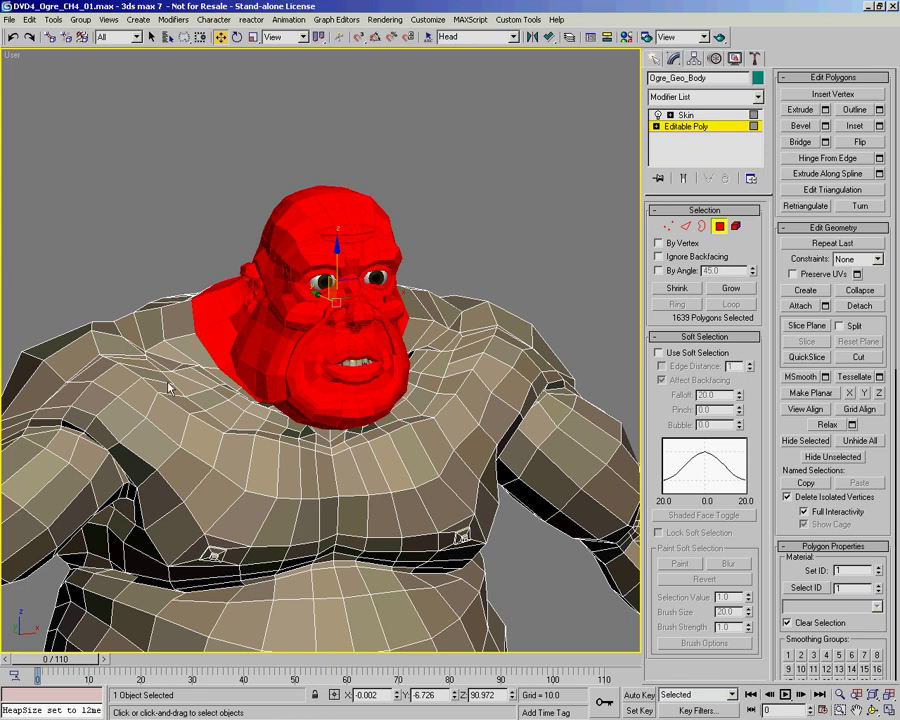
click(862, 306)
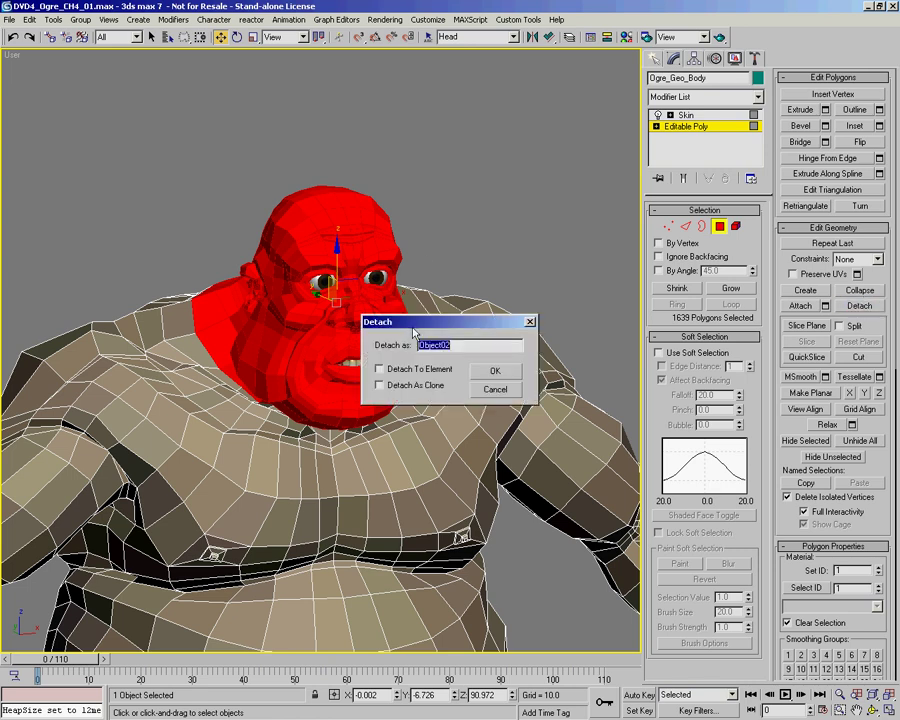
drag(461, 342, 397, 333)
key(Return)
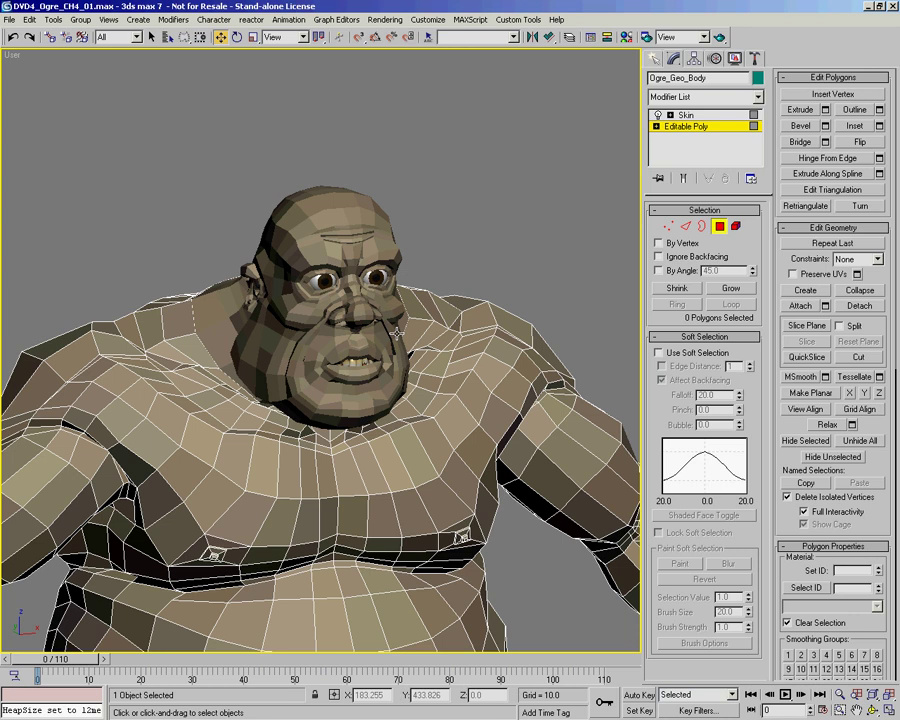
Step: Leave polygon editing on the ogre body and review the bone list of its Skin modifier
click(726, 228)
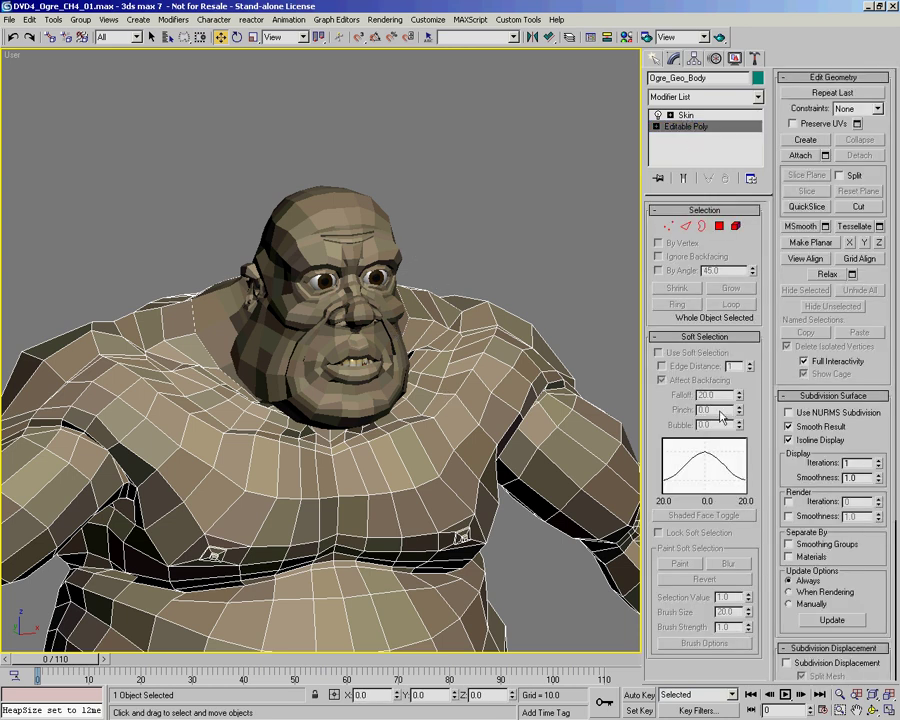
click(686, 116)
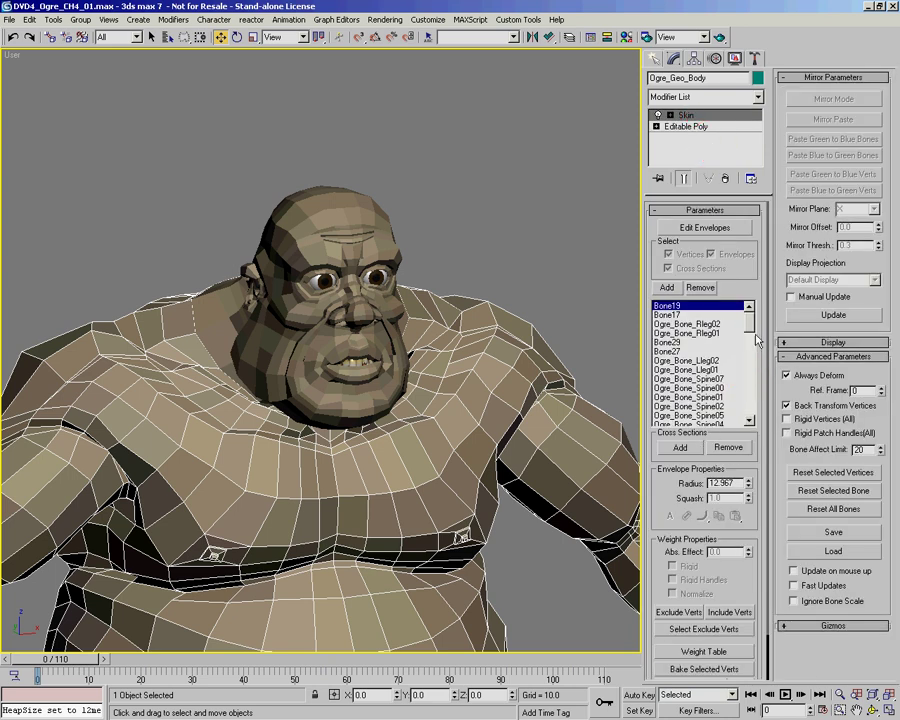
scroll(692, 309, down, 5)
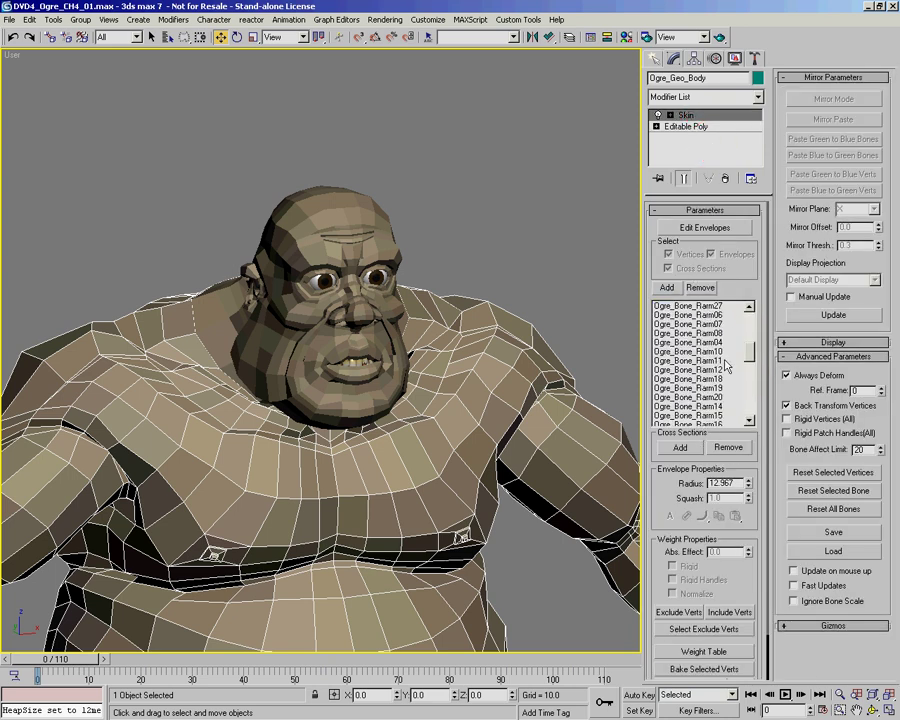
drag(742, 359, 748, 324)
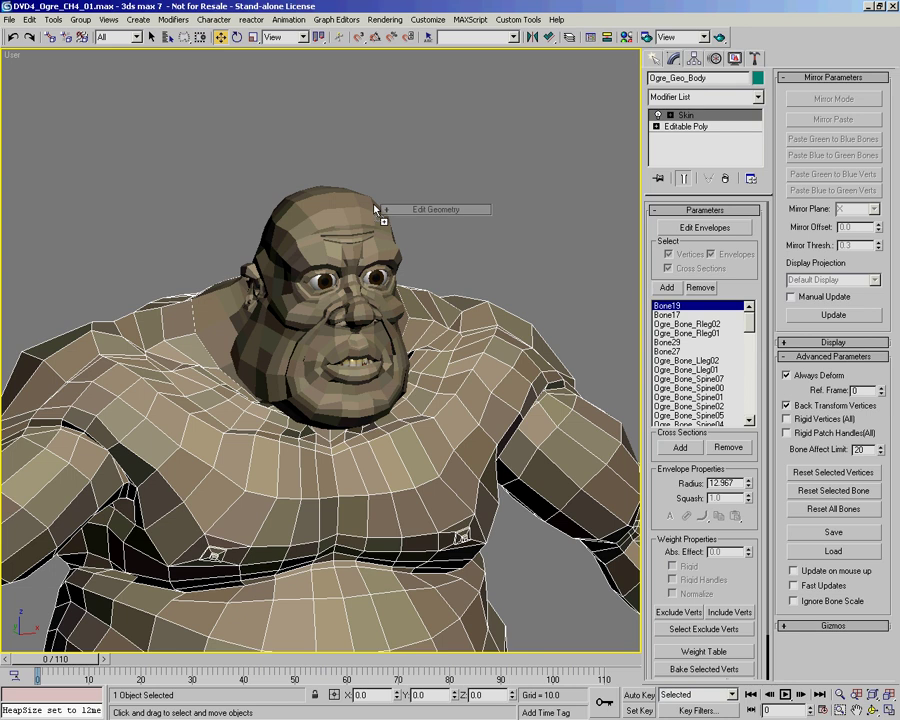
Step: Select the detached Ogre_GEO_Head and scrub the animation to frame 55 to check its deformation
click(553, 229)
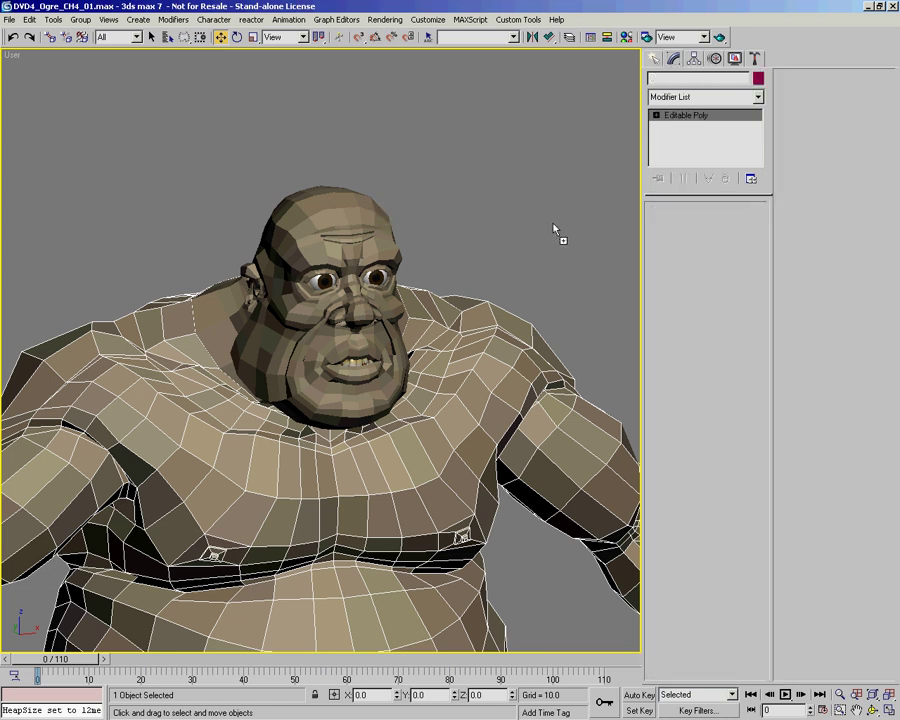
click(375, 208)
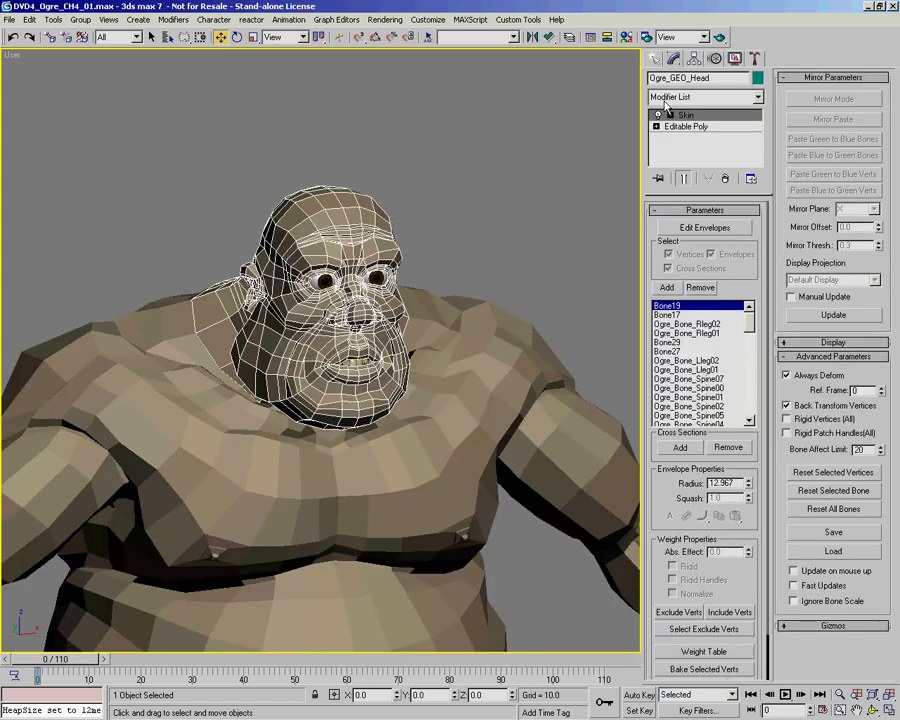
middle_drag(328, 480, 325, 317)
scroll(325, 317, down, 5)
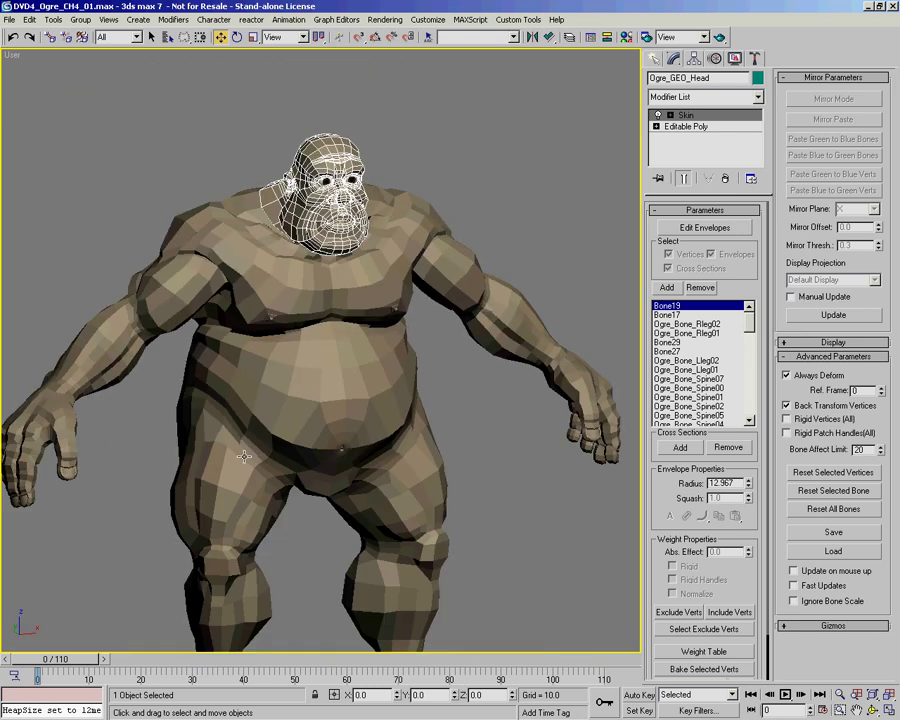
drag(89, 662, 91, 664)
drag(153, 672, 369, 640)
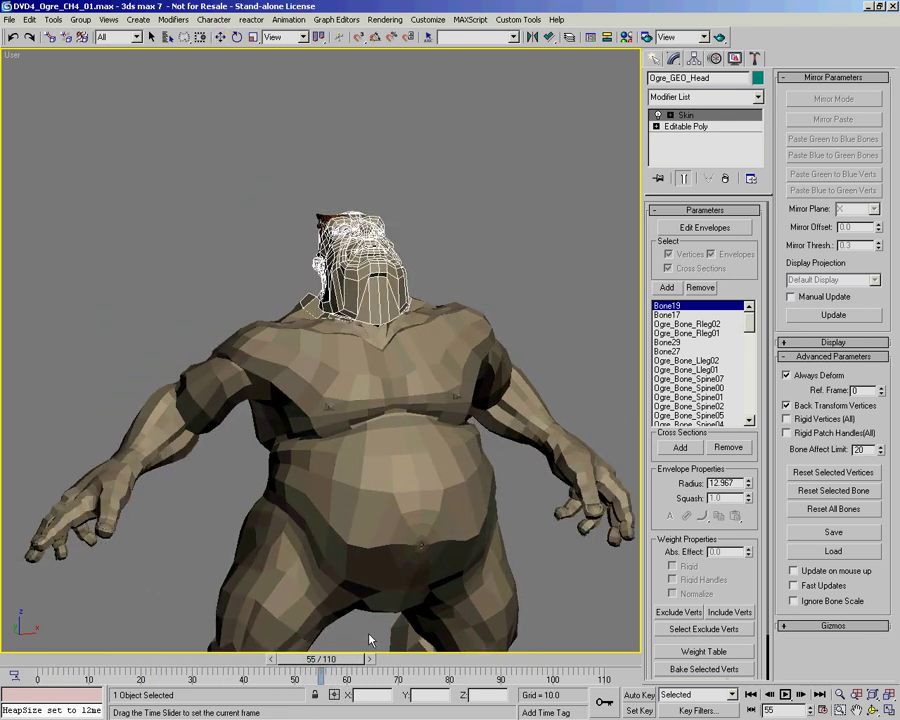
Step: Examine the seam between the head and the body from the front and side in the bent-back pose
key(ctrl+r)
drag(353, 370, 444, 358)
key(alt+z)
drag(430, 330, 405, 190)
key(ctrl+r)
drag(436, 325, 315, 317)
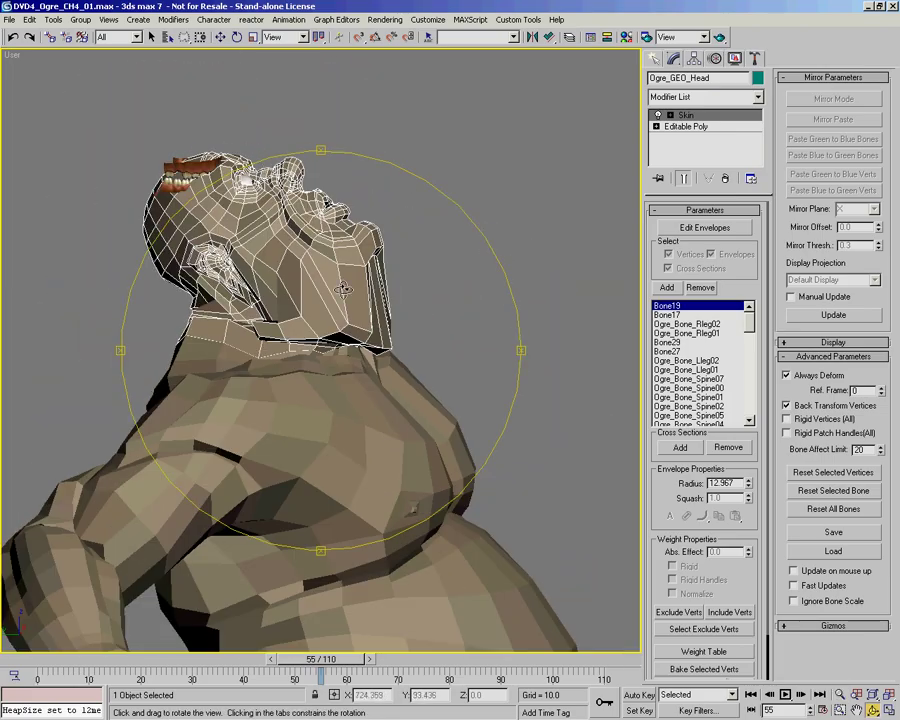
drag(388, 333, 320, 342)
key(ctrl+p)
key(alt+z)
Step: Rewind the animation to frame 0 and inspect the detached head up close in its rest pose
click(123, 662)
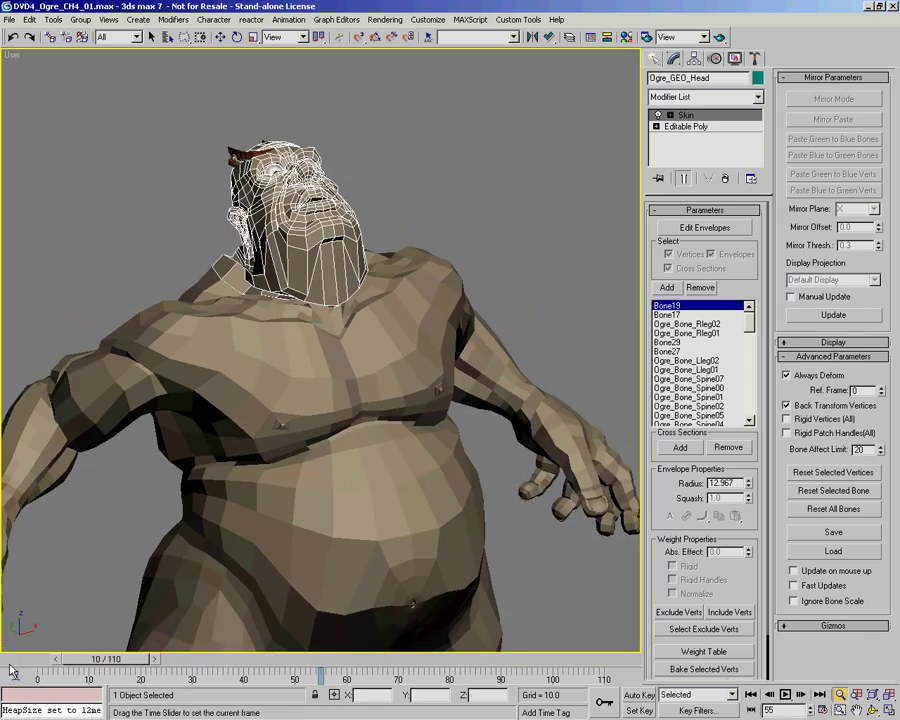
drag(15, 668, 20, 661)
middle_drag(268, 197, 372, 490)
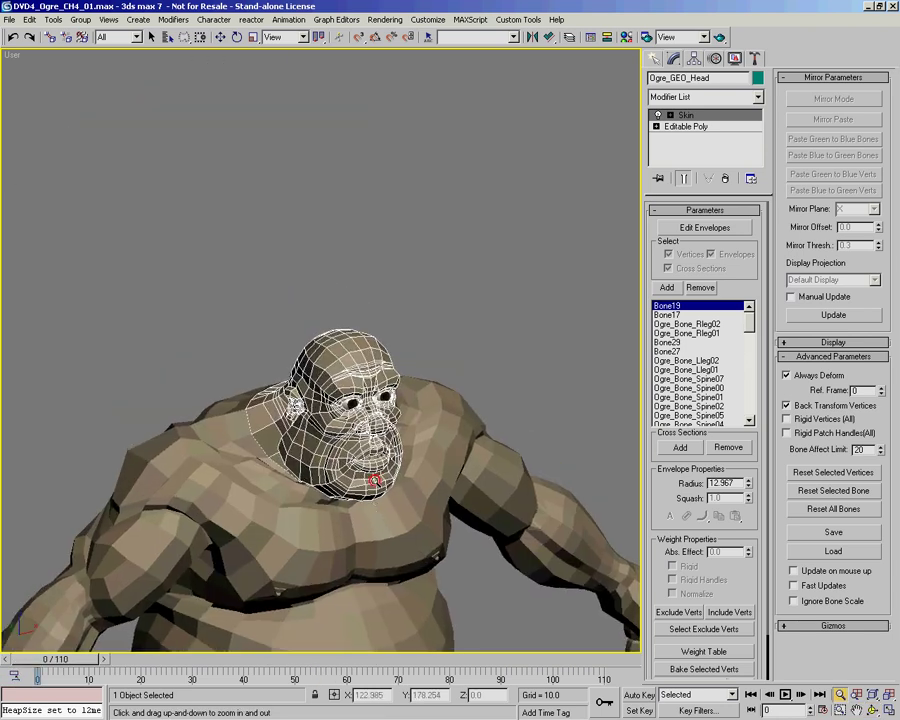
drag(372, 490, 370, 444)
key(ctrl+p)
middle_drag(370, 444, 371, 423)
alt+middle_drag(371, 423, 376, 406)
ctrl+alt+middle_drag(376, 406, 375, 374)
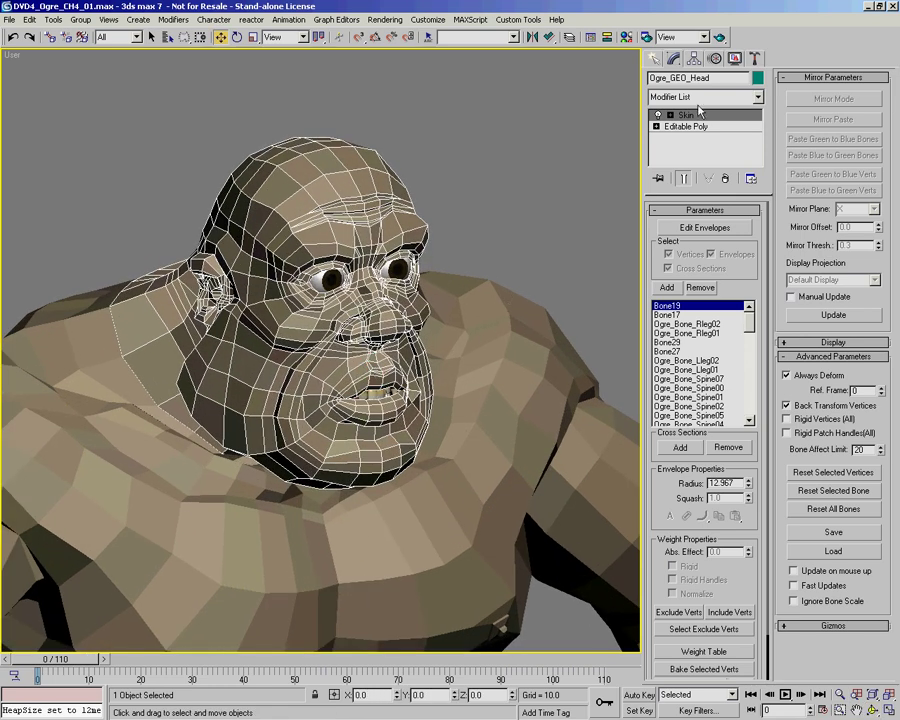
Step: Clone the ogre head along X as an independent copy named Open
middle_drag(440, 430, 288, 415)
alt+middle_drag(288, 415, 374, 410)
middle_drag(362, 466, 332, 350)
alt+middle_drag(332, 350, 342, 362)
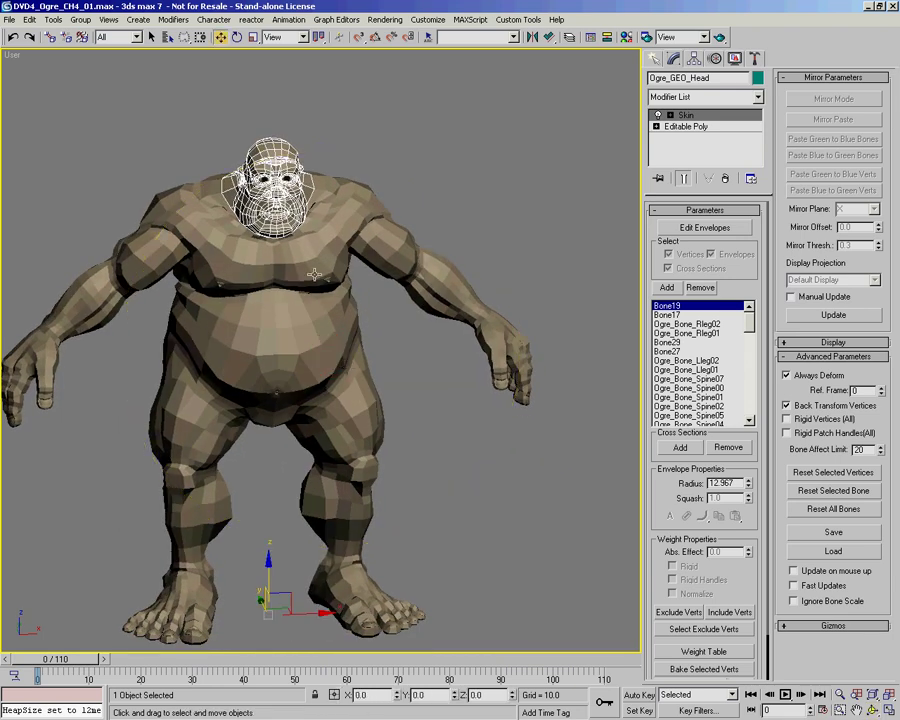
click(384, 259)
mouse_move(325, 180)
shift+mouse_down()
mouse_move(415, 195)
mouse_move(430, 207)
shift+mouse_up()
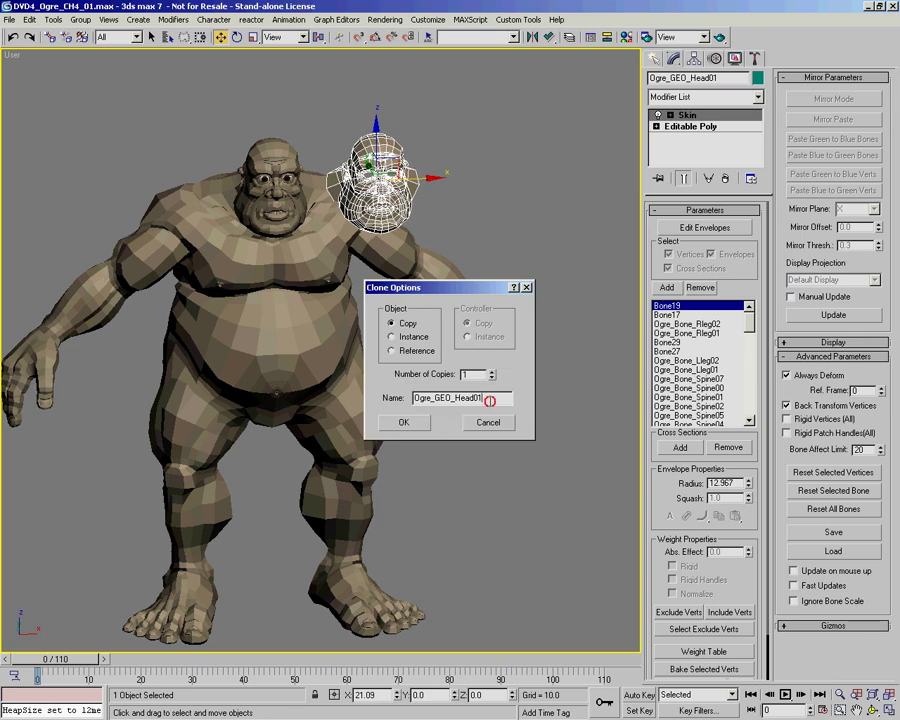
drag(492, 401, 385, 398)
text(S)
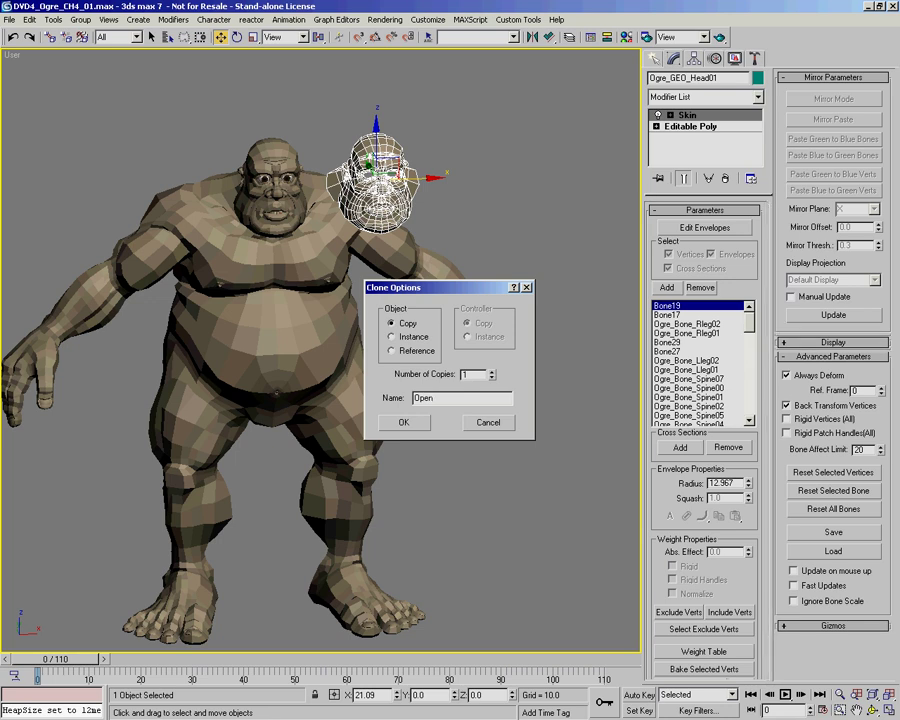
key(Return)
Step: Delete the Skin modifier from the Open head copy so it sits beside the original head
right_click(688, 118)
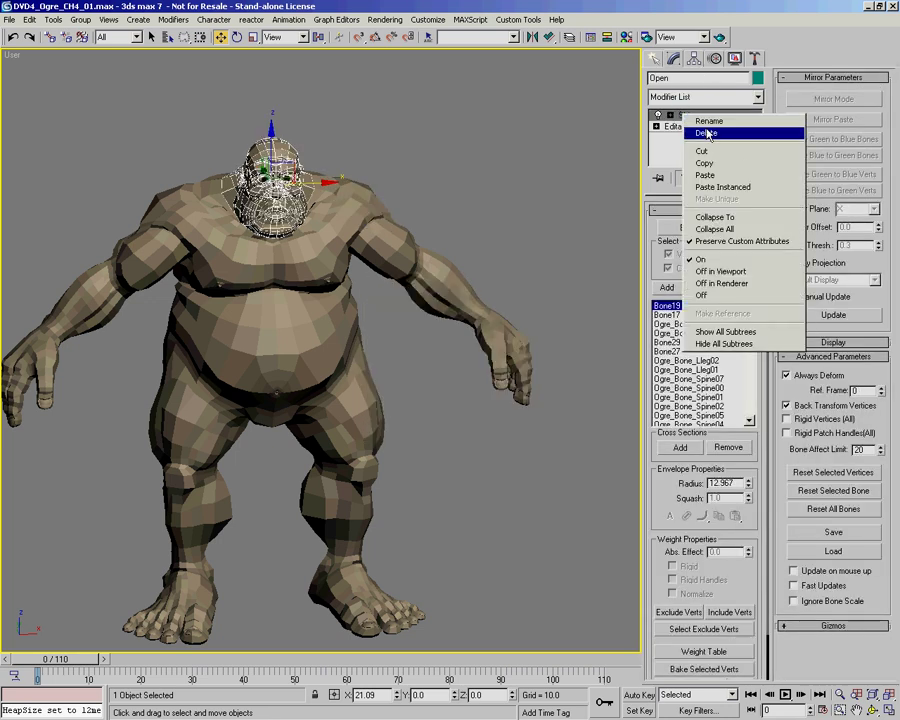
click(712, 131)
alt+middle_drag(362, 344, 333, 175)
scroll(354, 325, up, 5)
alt+middle_drag(458, 296, 396, 286)
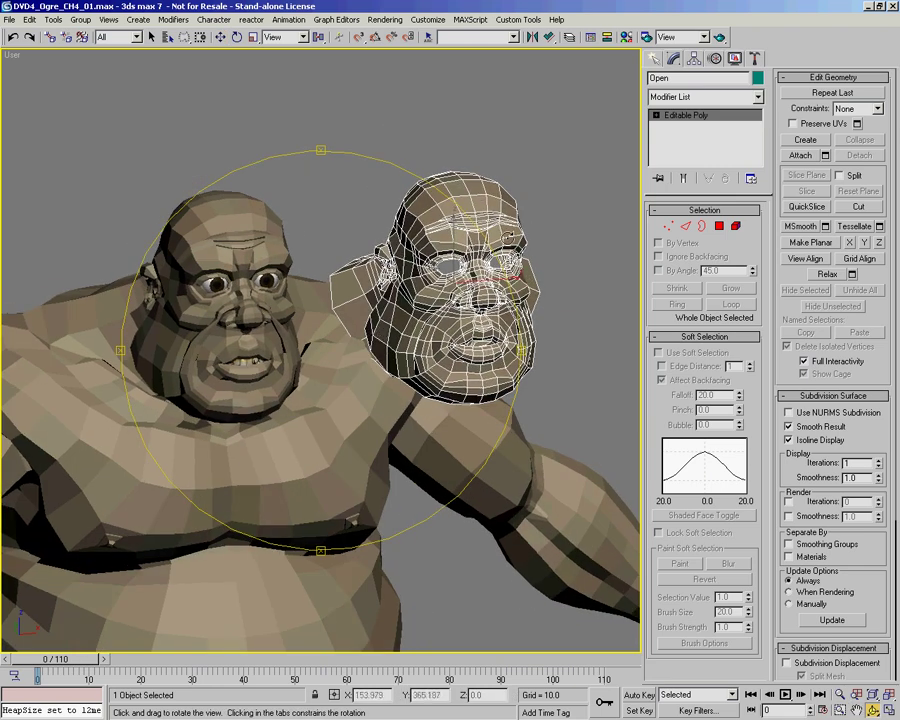
Step: Select the Ogre_Geo_Body object and delete its Skin modifier
drag(408, 322, 392, 276)
key(alt+z)
drag(216, 252, 216, 241)
key(w)
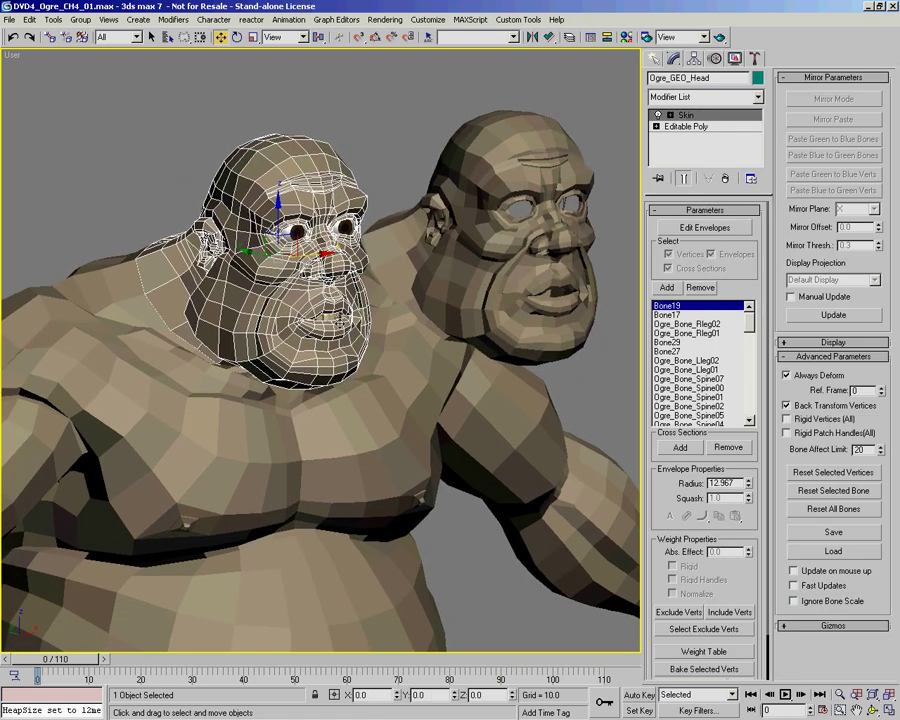
key(ctrl+r)
drag(430, 420, 392, 422)
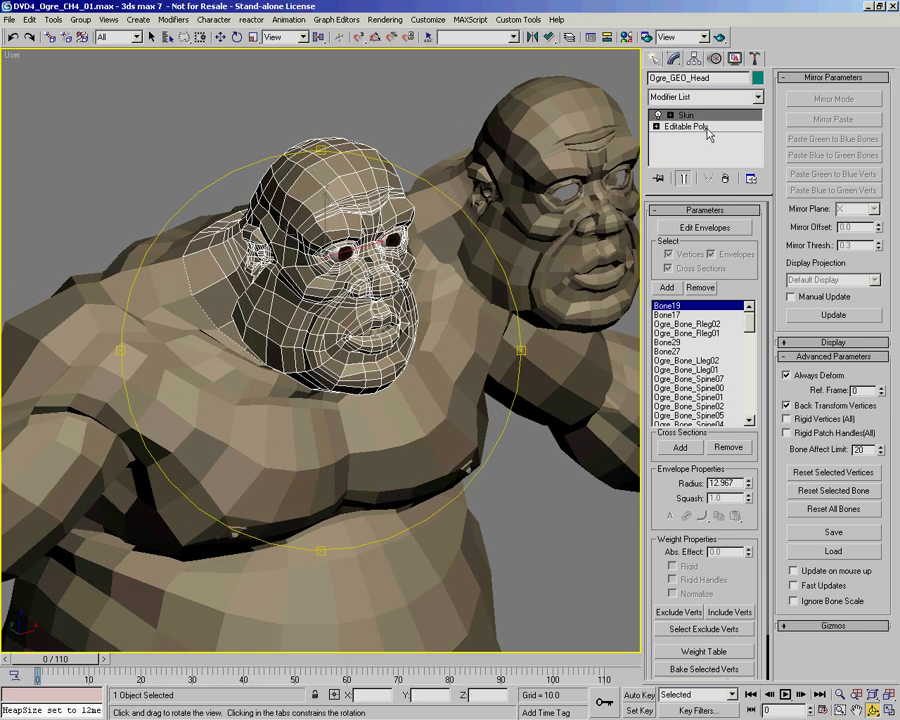
right_click(90, 195)
click(125, 265)
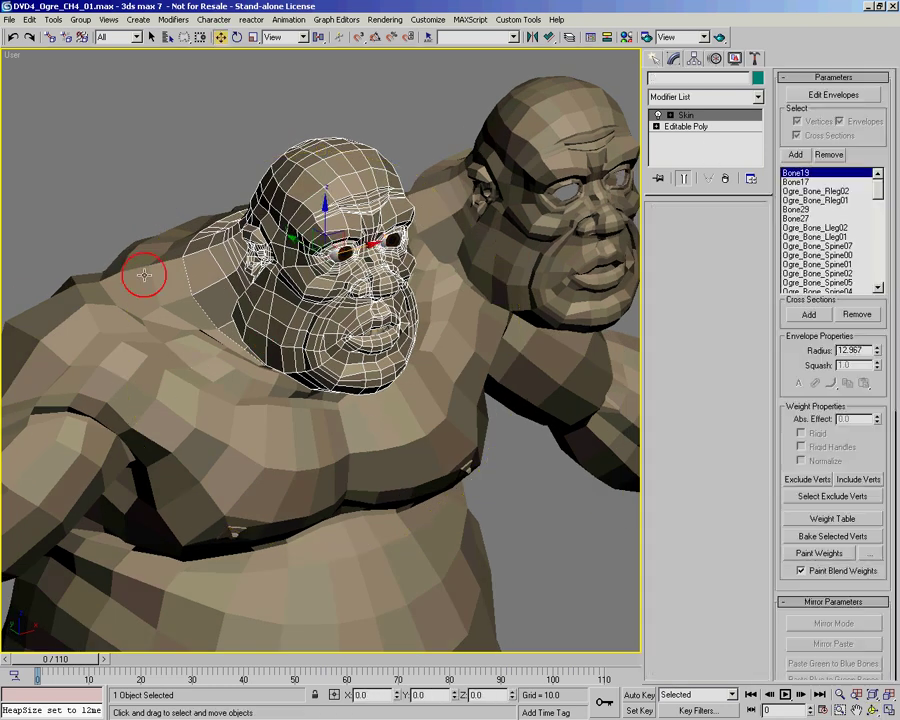
right_click(682, 117)
click(722, 130)
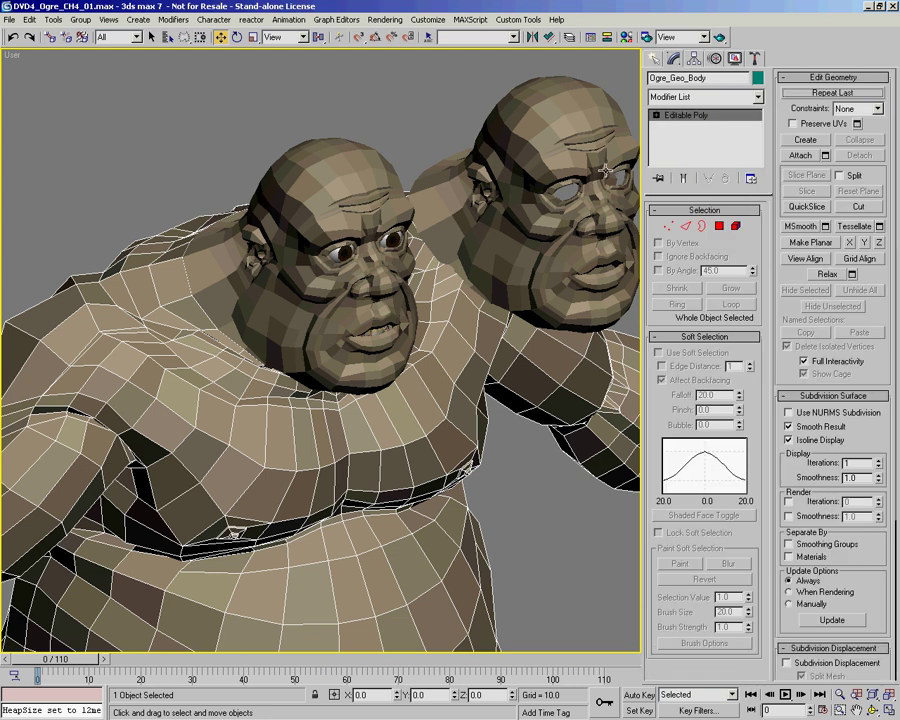
Step: Add a Morpher modifier to Ogre_GEO_Head between its Editable Poly base and the Skin modifier
click(331, 151)
mouse_move(322, 260)
middle_down()
mouse_move(336, 284)
mouse_move(320, 326)
mouse_move(326, 248)
mouse_move(337, 248)
middle_up()
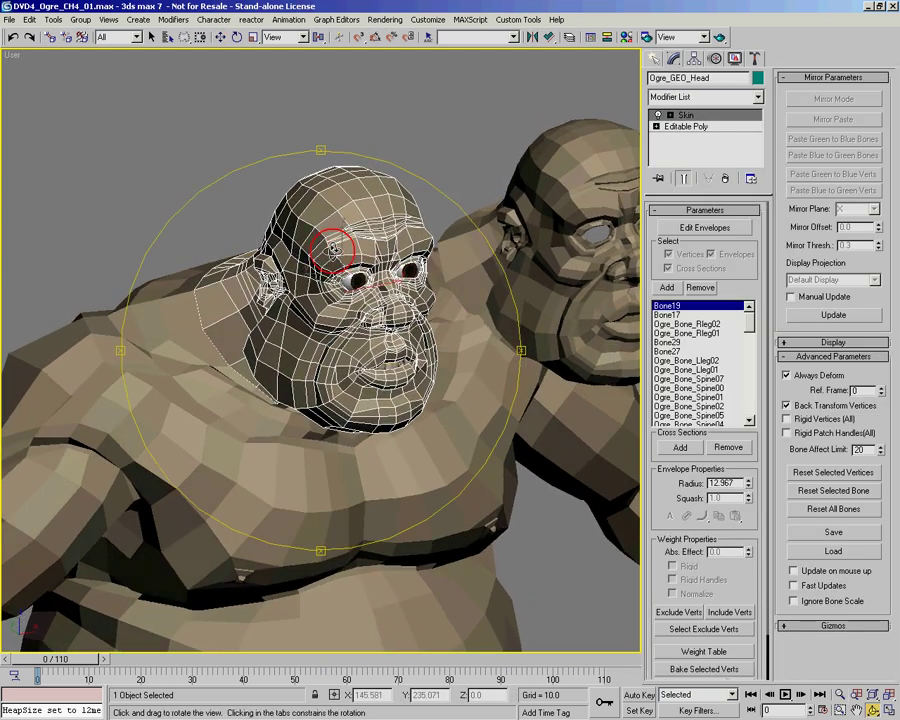
click(690, 128)
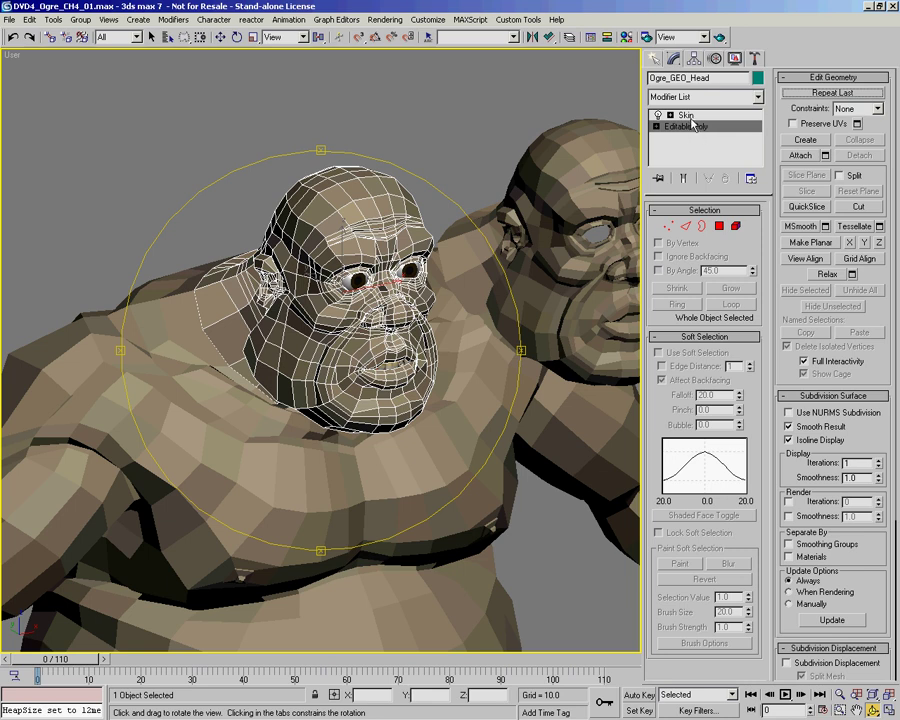
click(757, 97)
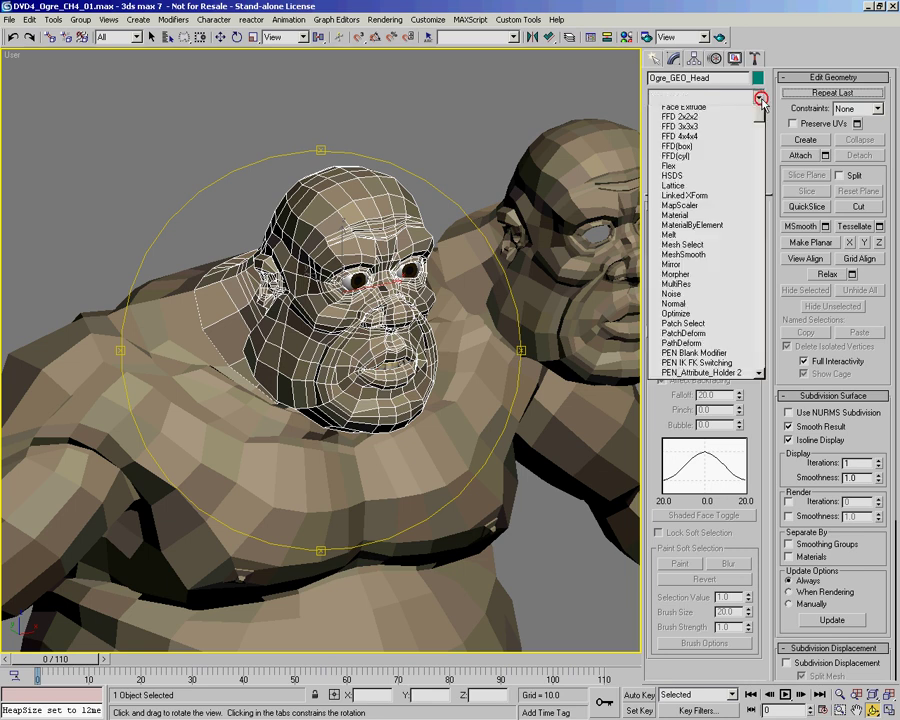
drag(757, 140, 768, 285)
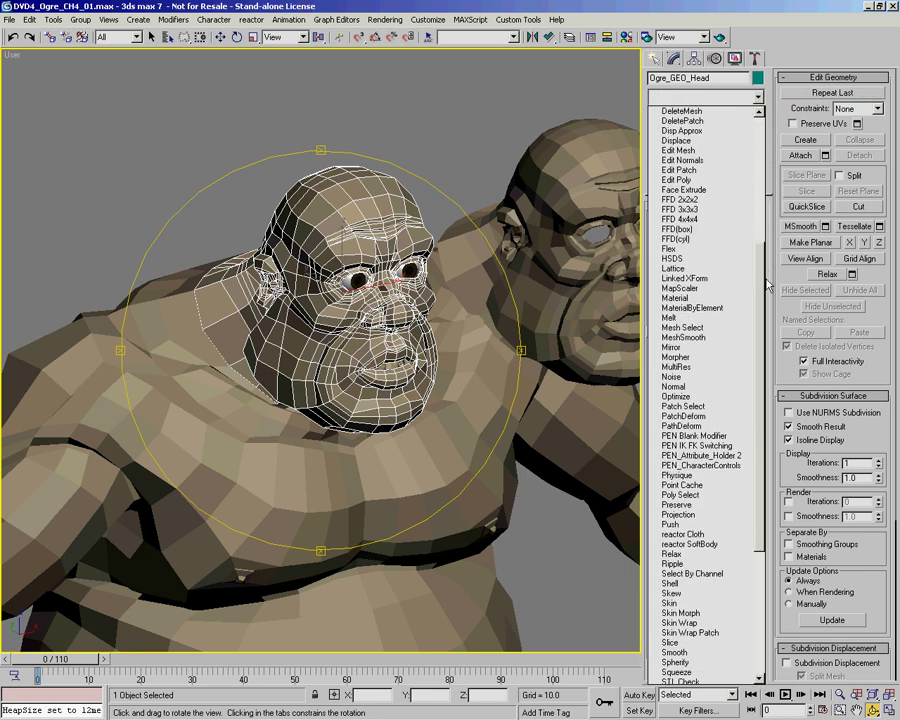
click(745, 357)
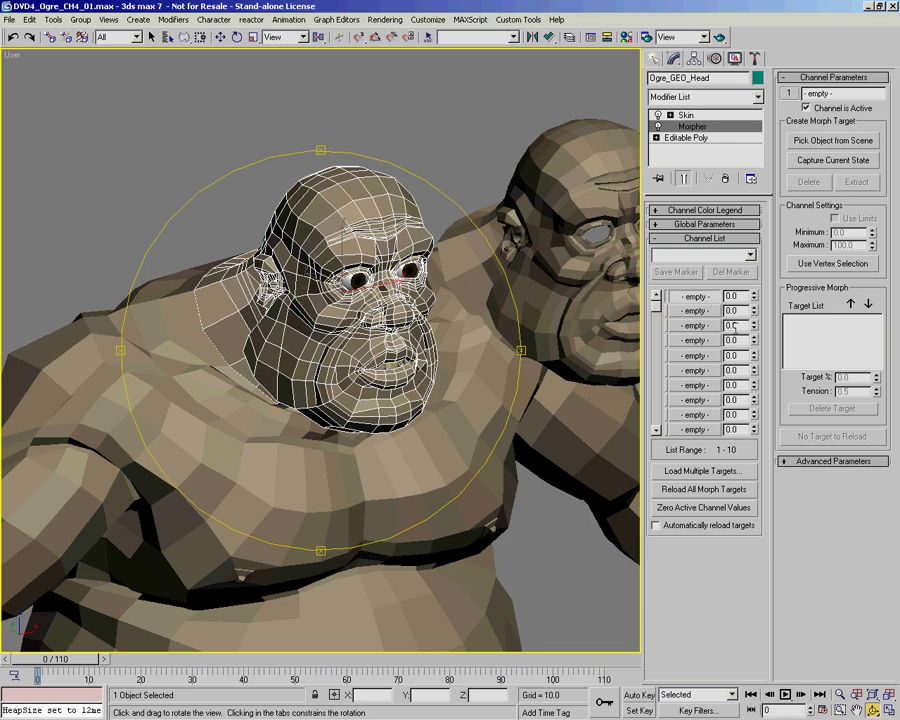
Step: Add an Edit Poly modifier to Ogre_GEO_Head between the Morpher and Skin modifiers
middle_drag(460, 350, 364, 374)
mouse_move(323, 318)
mouse_down()
mouse_move(327, 308)
mouse_move(296, 287)
mouse_move(340, 306)
mouse_move(318, 318)
mouse_up()
key(alt+z)
key(ctrl+r)
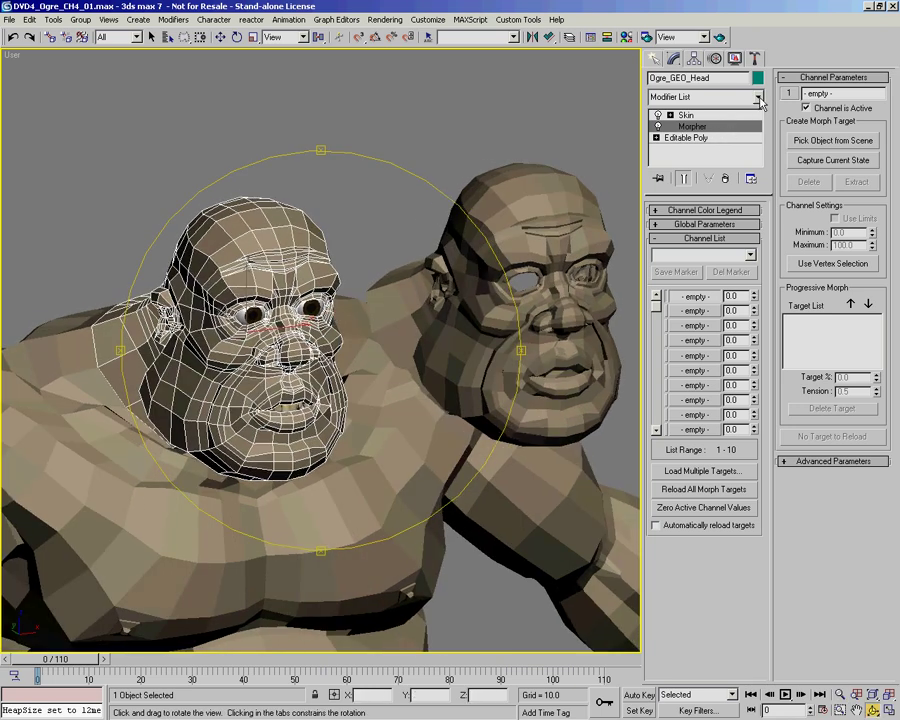
click(757, 97)
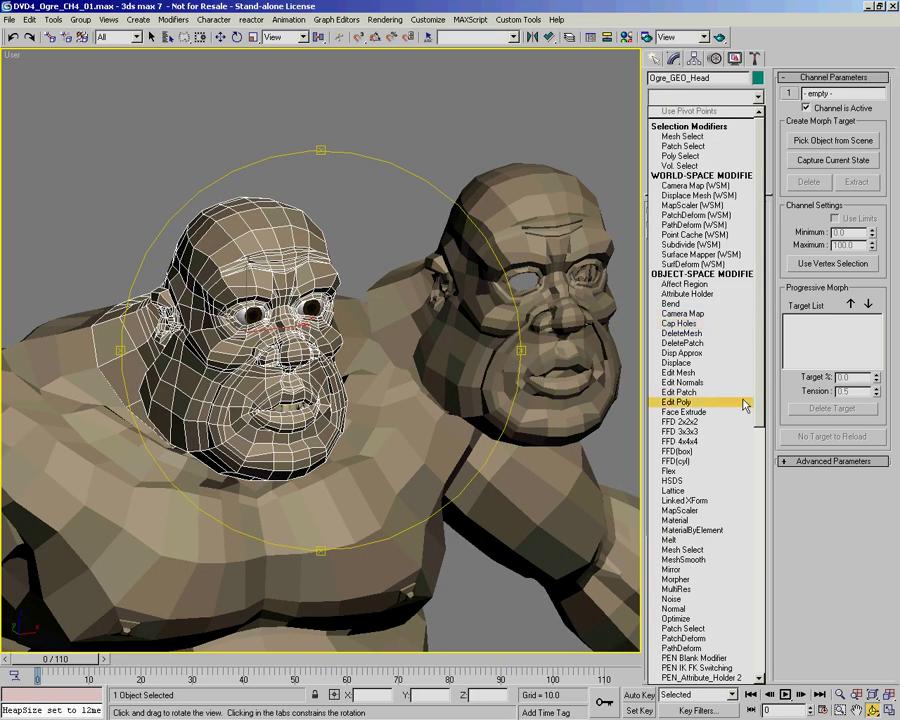
click(744, 402)
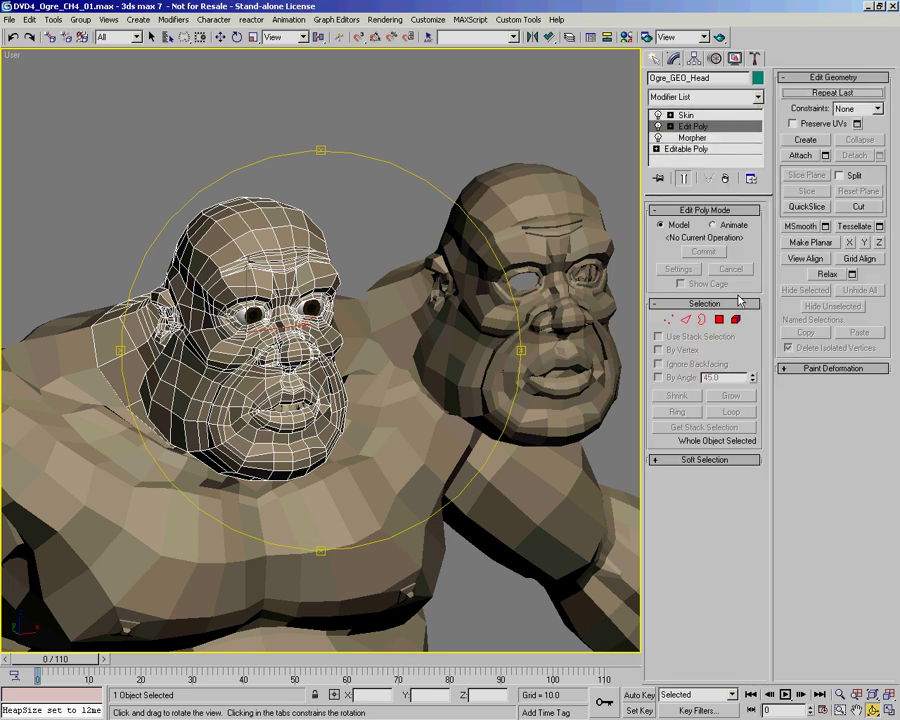
Step: Attach the ogre's body mesh to the head in the Edit Poly modifier and switch off the end-result display
click(810, 156)
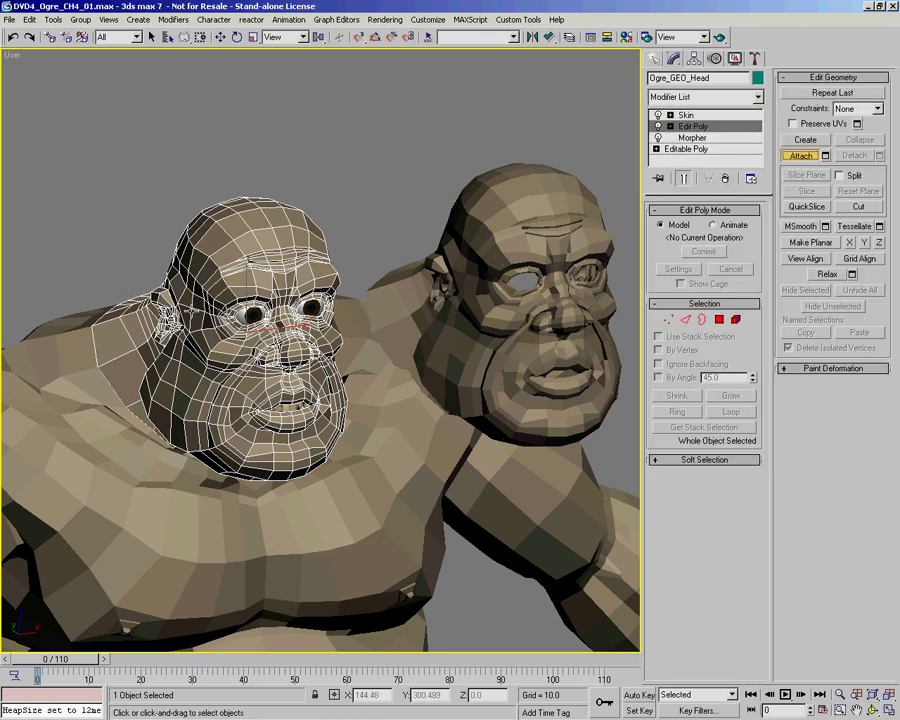
click(185, 371)
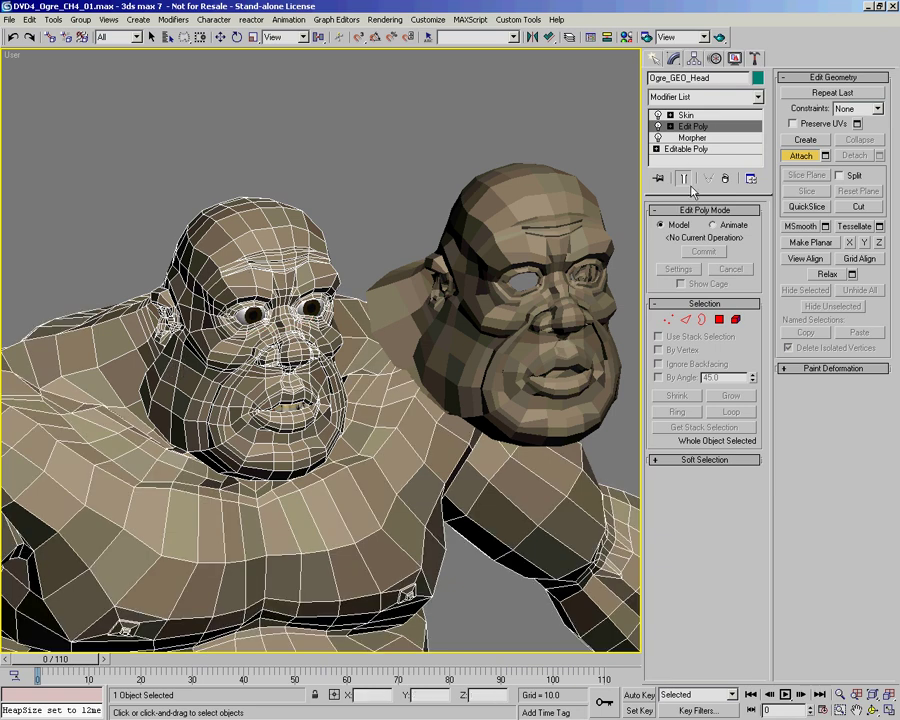
click(686, 179)
key(w)
Step: Select the open border edges along the neck seam where the head meets the body
middle_drag(351, 339, 391, 128)
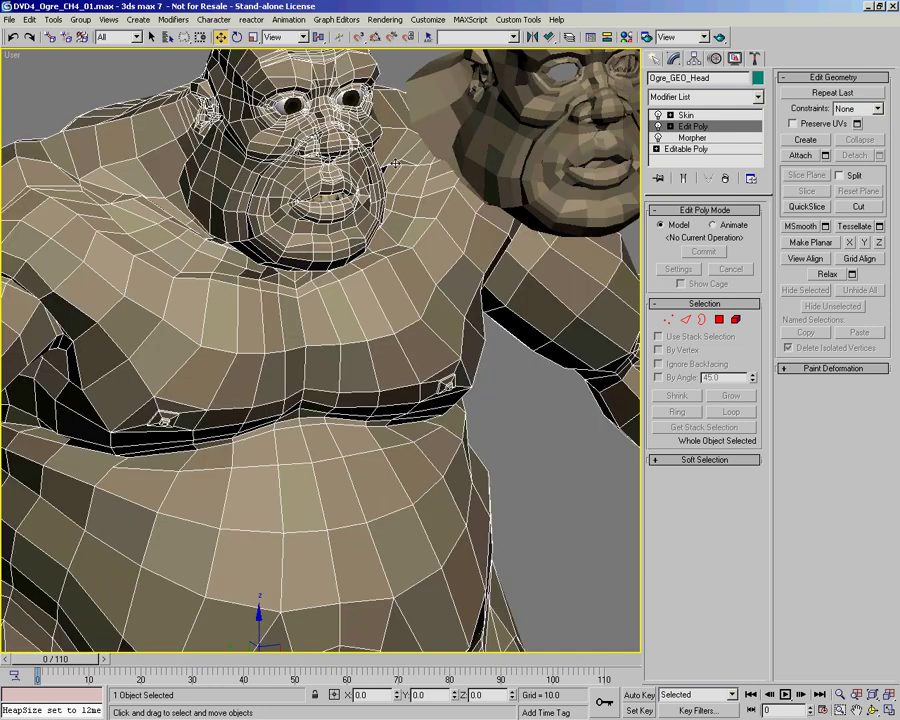
scroll(395, 163, down, 5)
alt+middle_drag(370, 222, 246, 219)
alt+middle_drag(251, 150, 290, 170)
ctrl+alt+middle_drag(612, 505, 770, 346)
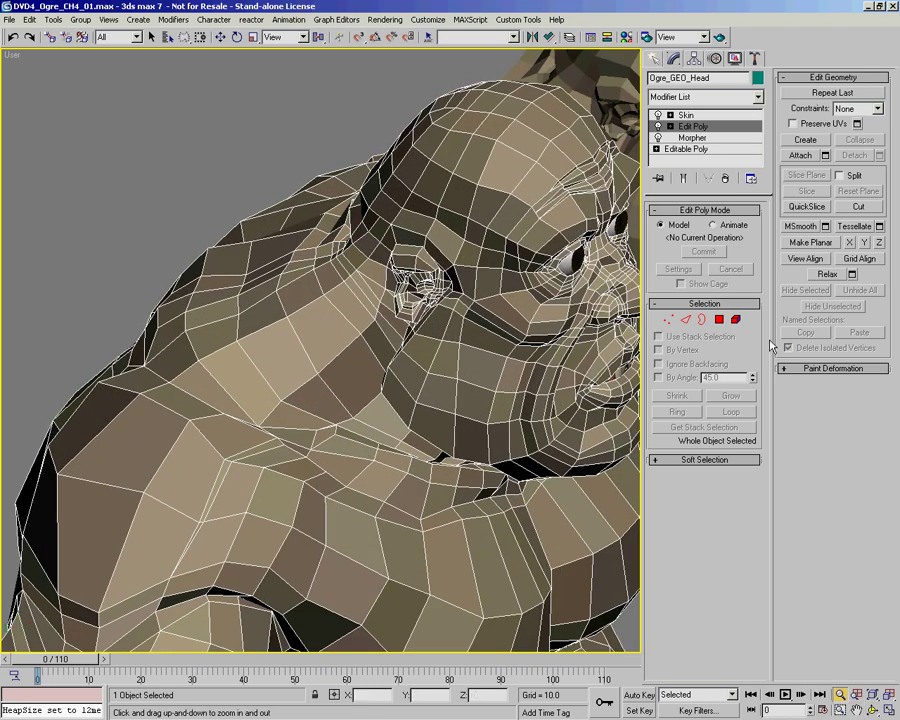
click(702, 320)
alt+middle_drag(344, 334, 362, 337)
key(w)
click(357, 360)
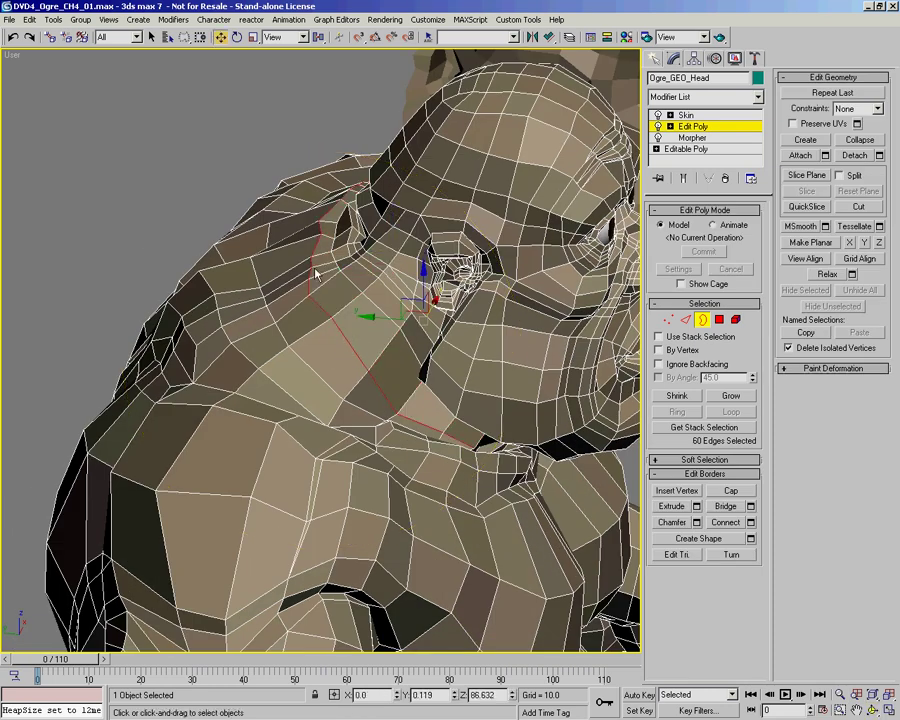
Step: Select the head as an element to check whether it is joined to the body, and return to Border level
alt+middle_drag(410, 380, 430, 360)
key(5)
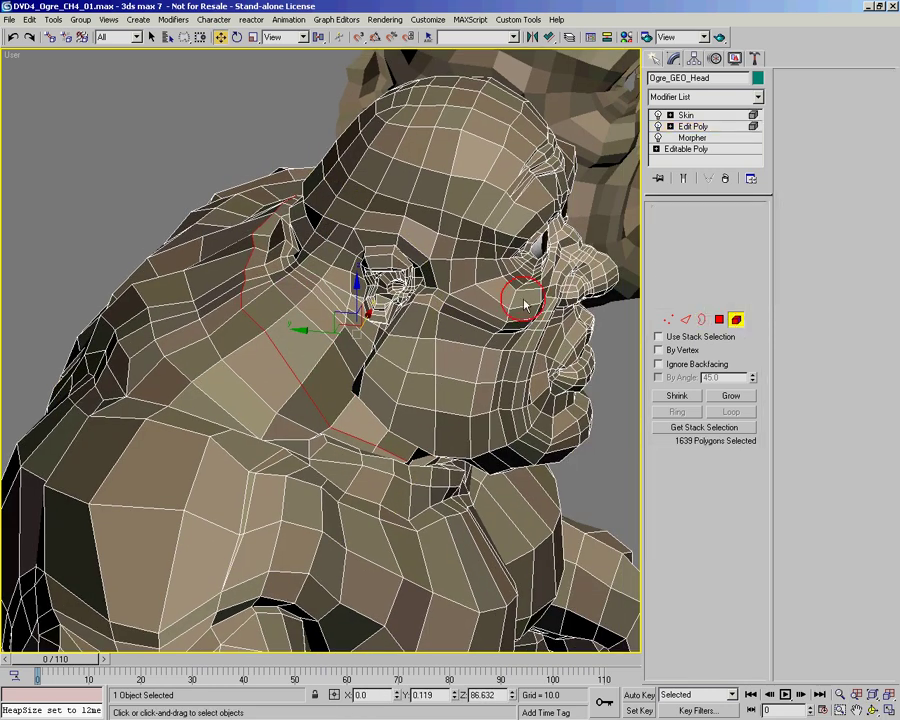
click(424, 322)
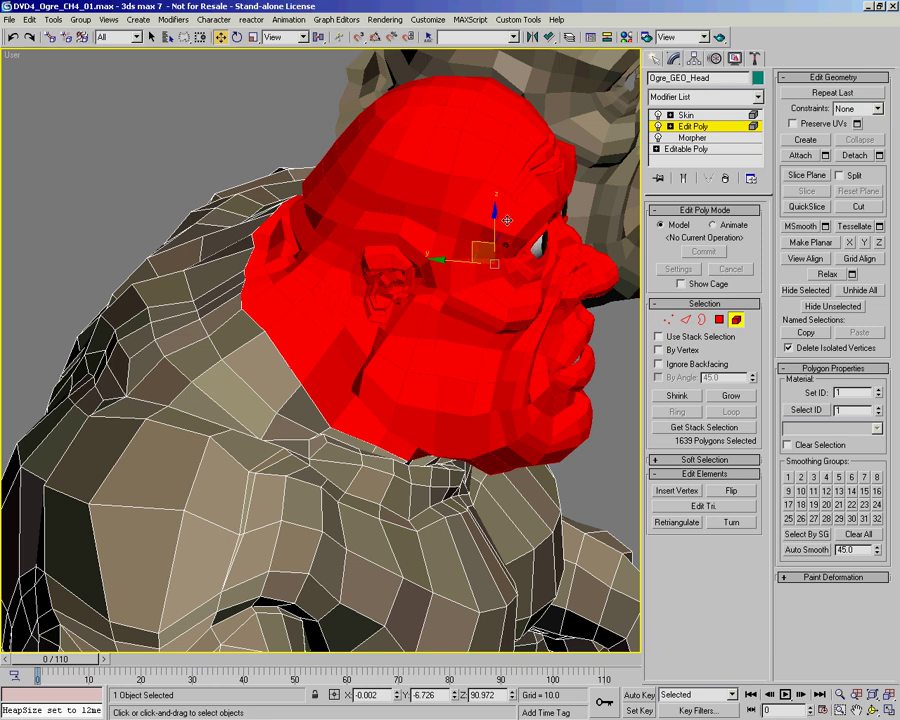
alt+middle_drag(490, 228, 470, 230)
key(3)
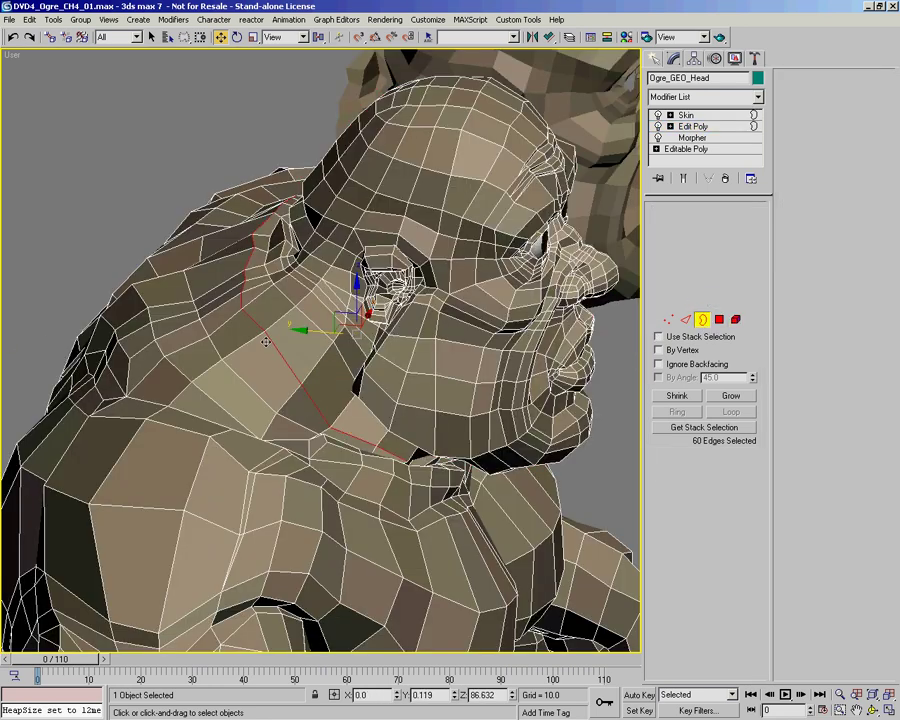
Step: Convert the neck border selection to vertices and weld them to close the seam between head and body
alt+middle_drag(331, 370, 338, 369)
right_click(304, 375)
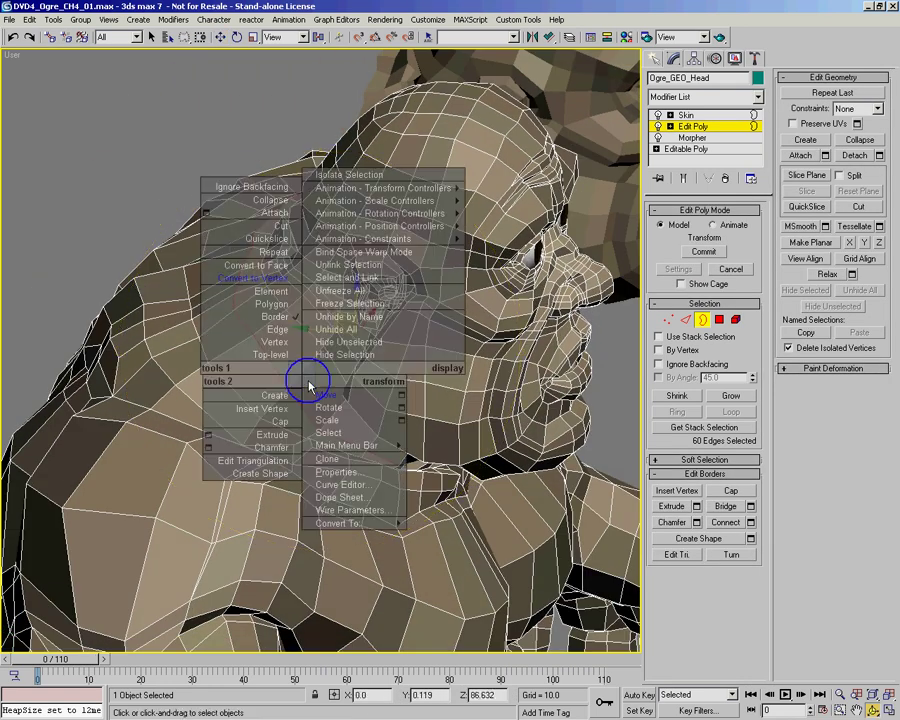
click(285, 280)
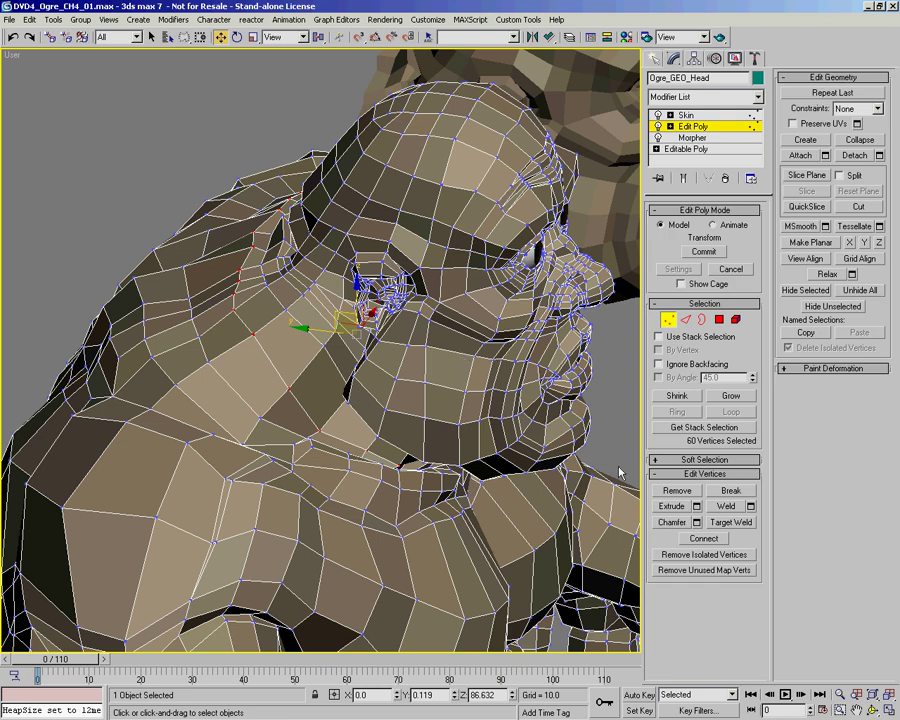
right_click(376, 415)
click(352, 516)
key(ctrl+r)
drag(277, 402, 345, 392)
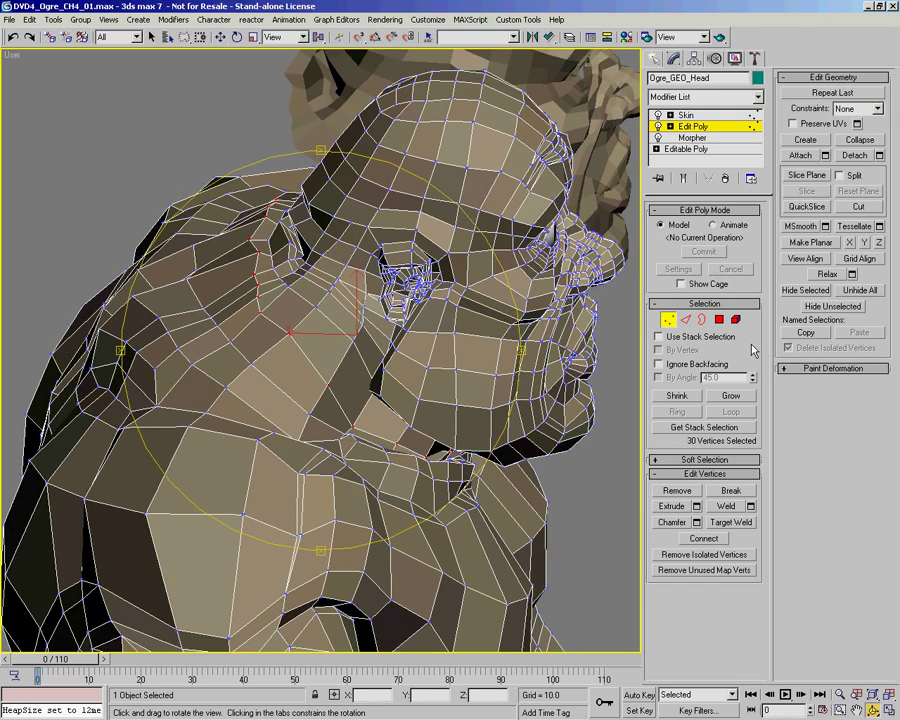
Step: Switch to Element level and examine the head and the welded neck seam from the side and front
ctrl+click(736, 319)
key(w)
drag(478, 237, 269, 212)
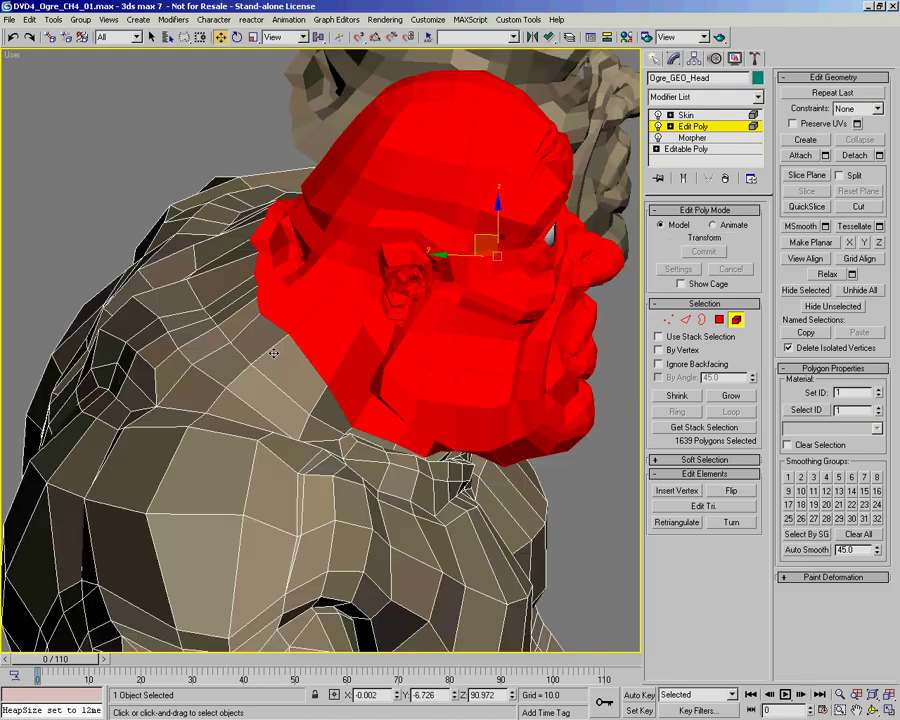
middle_drag(428, 418, 408, 338)
scroll(408, 338, down, 3)
key(ctrl+r)
drag(408, 340, 340, 372)
key(alt+z)
drag(410, 293, 428, 218)
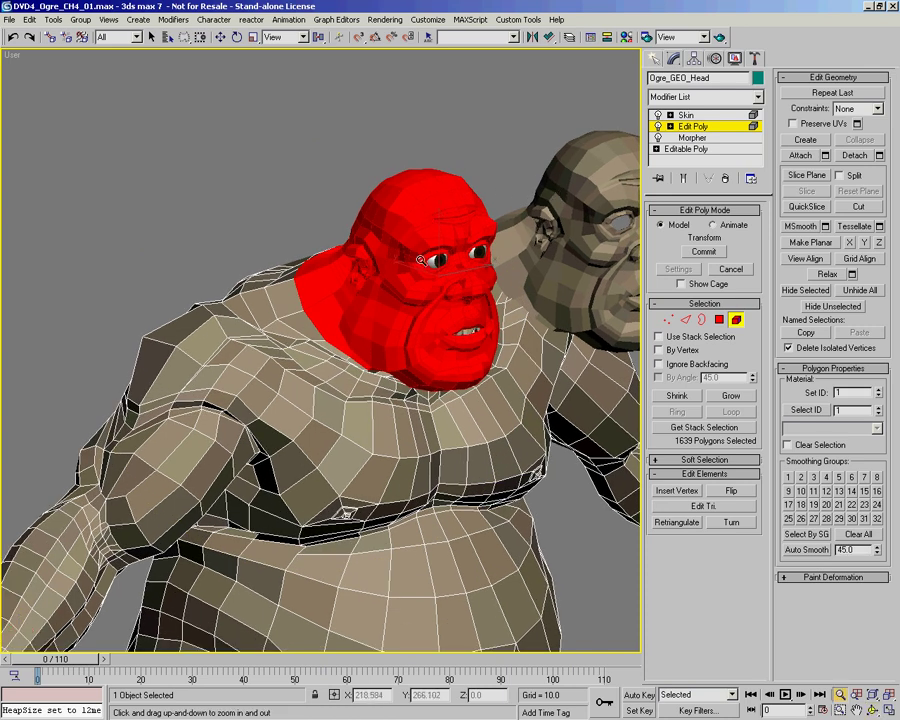
middle_drag(414, 310, 388, 331)
key(ctrl+r)
mouse_move(388, 331)
mouse_down()
mouse_move(350, 309)
mouse_move(384, 318)
mouse_up()
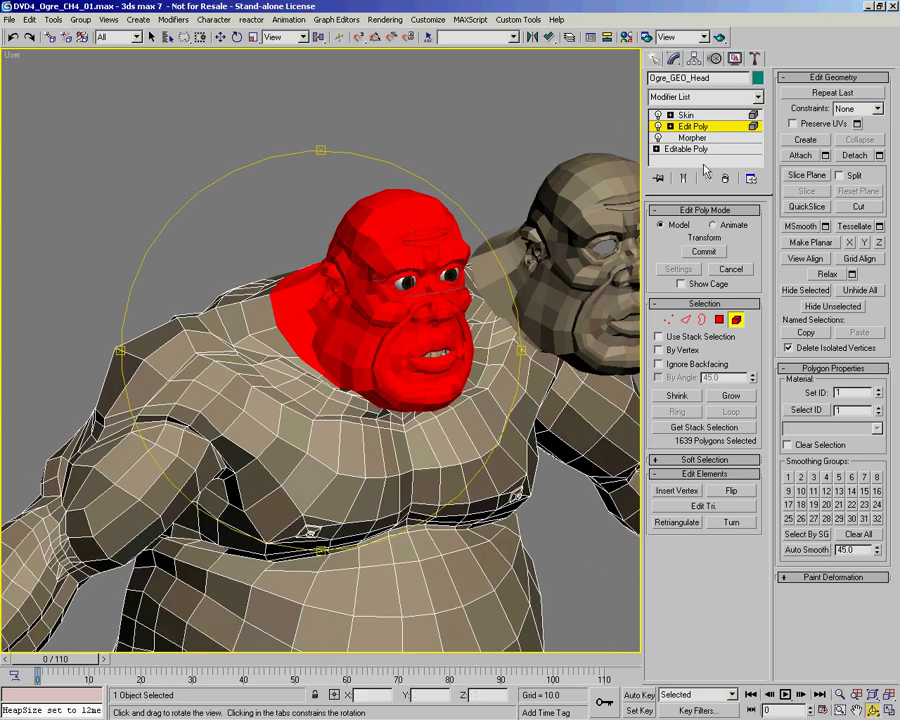
Step: Return to the Skin modifier and scrub the animation forward and back to frame 0 to check the body's deformation
click(700, 115)
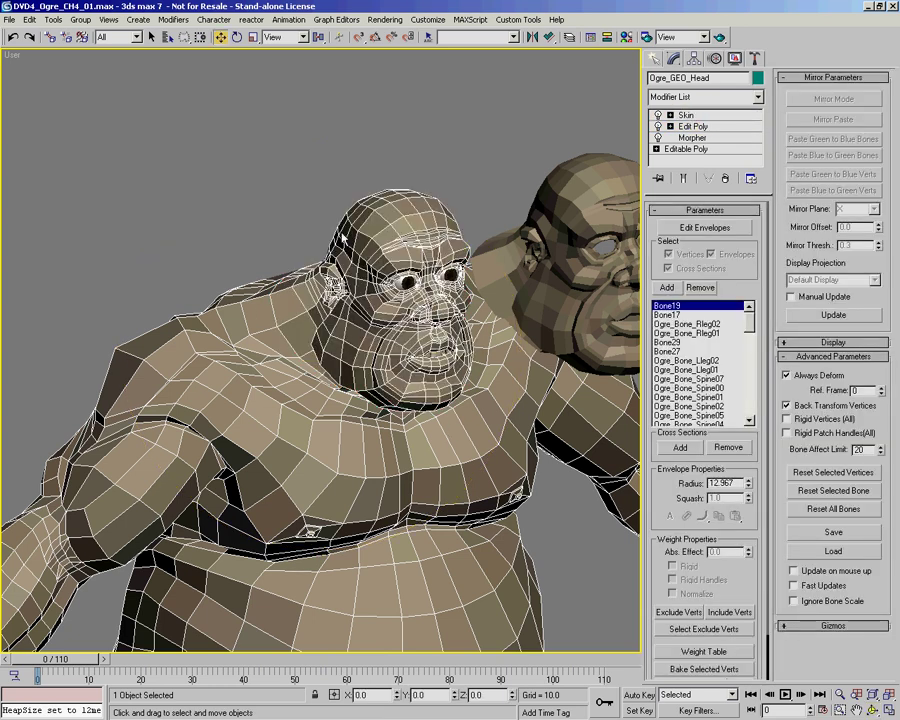
middle_drag(471, 573, 333, 498)
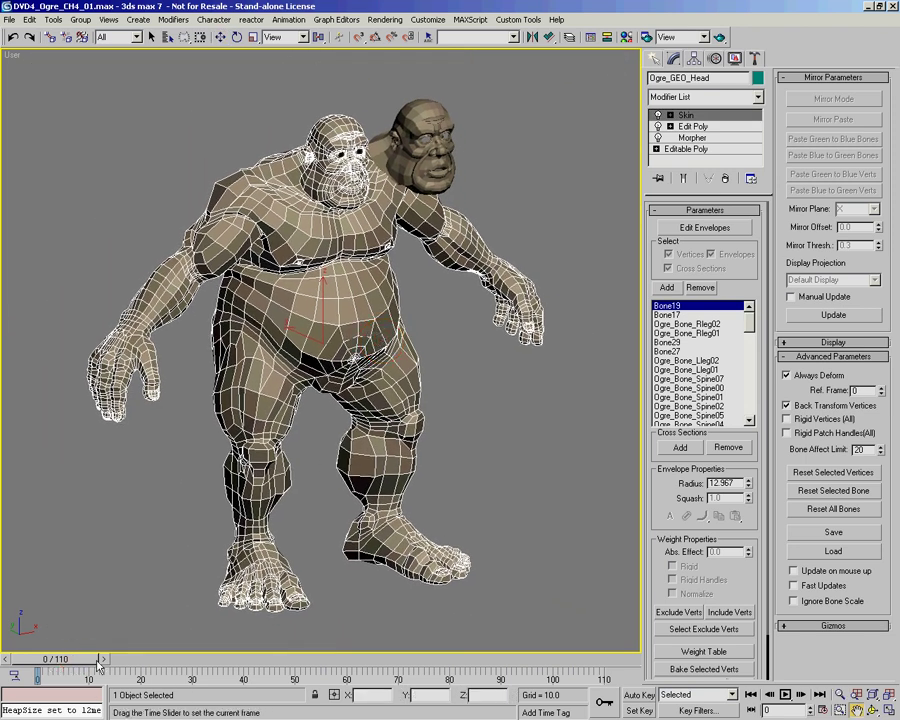
drag(124, 664, 338, 676)
alt+middle_drag(420, 325, 422, 357)
drag(308, 659, 40, 660)
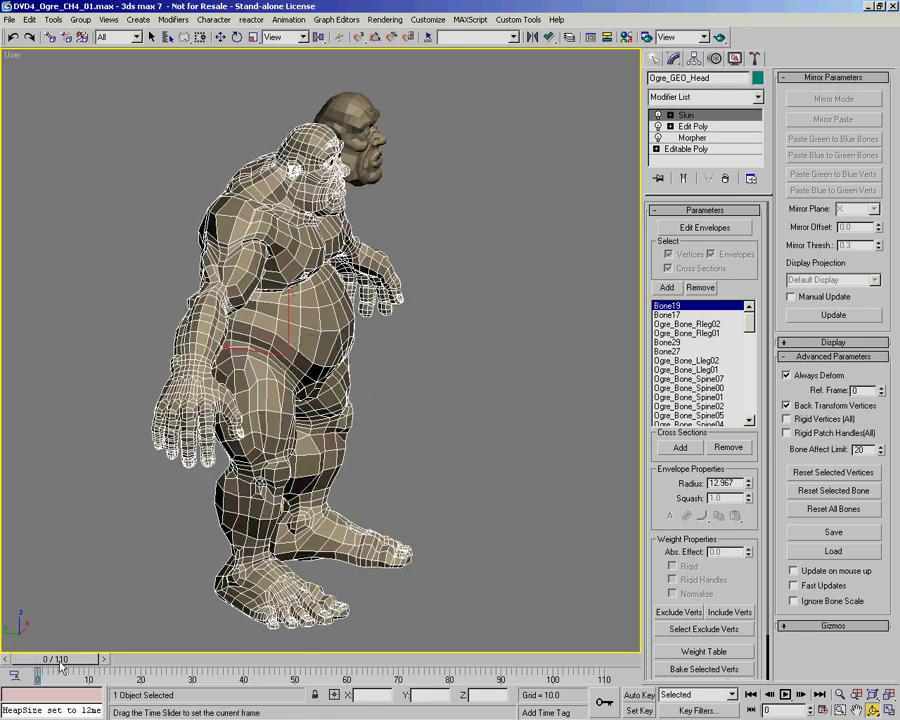
alt+middle_drag(340, 360, 520, 360)
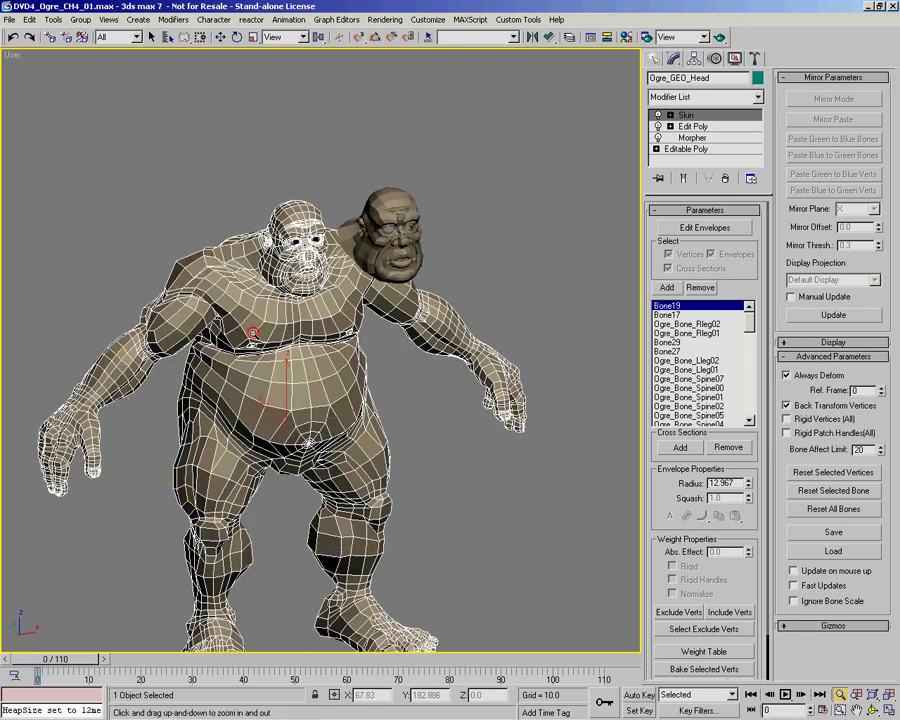
Step: Select the skinData selection set, open the skin data utility and add the ogre mesh to the selection
ctrl+alt+middle_drag(522, 250, 522, 63)
click(513, 37)
click(505, 54)
click(423, 401)
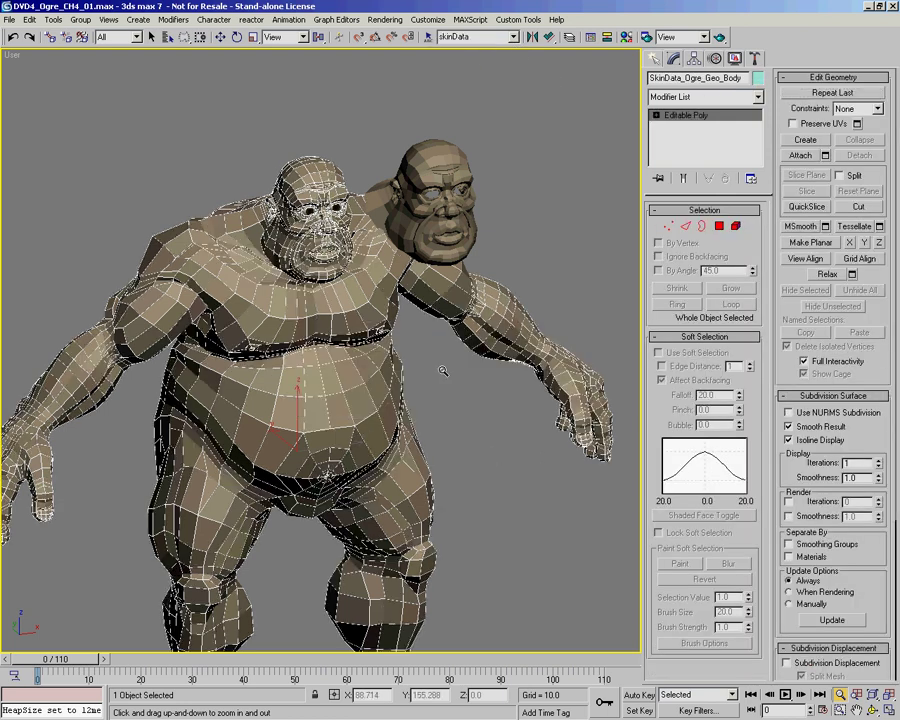
ctrl+alt+middle_drag(376, 277, 364, 237)
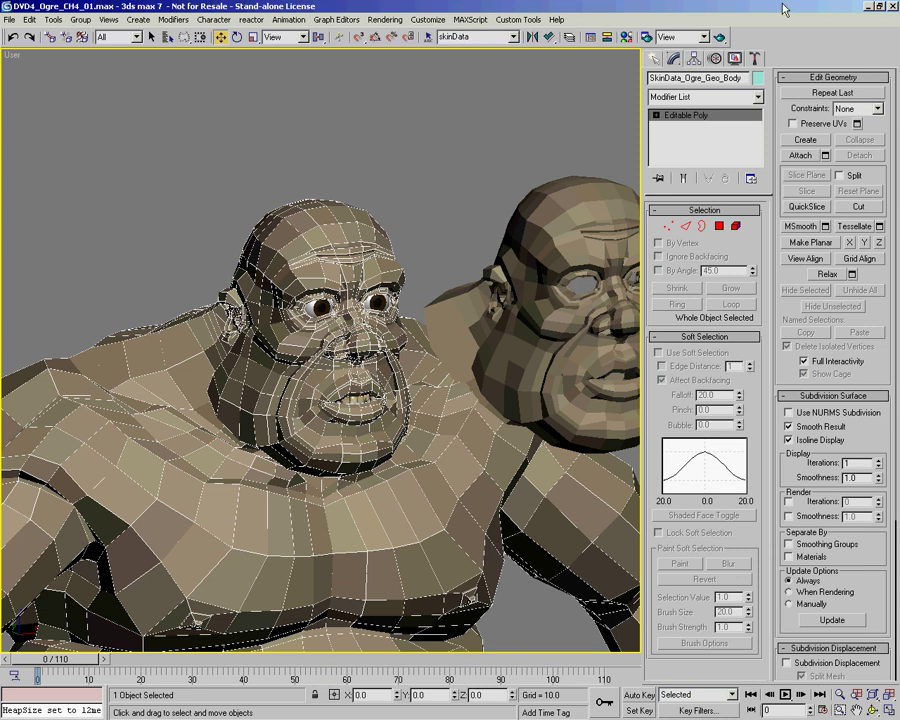
click(756, 60)
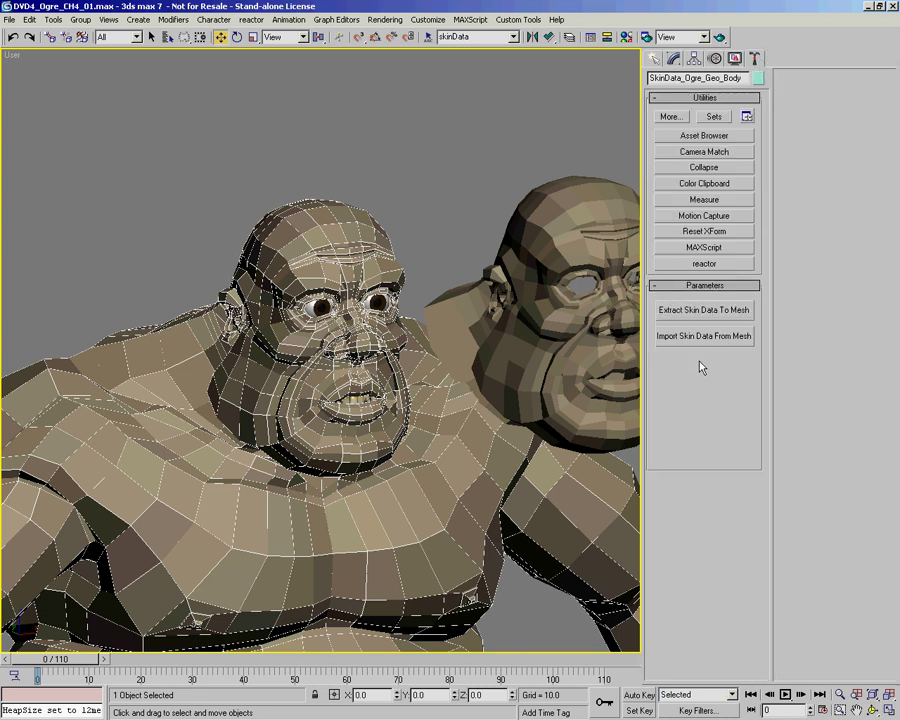
ctrl+click(332, 207)
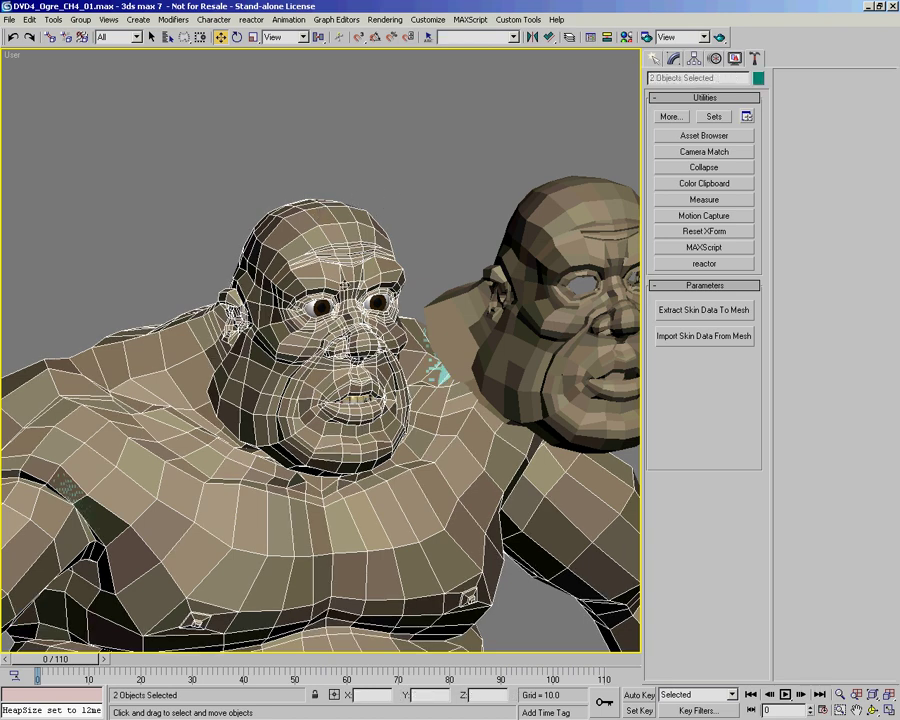
Step: Import the skin data from the mesh, matching bones by name with a threshold of 0.01
click(723, 339)
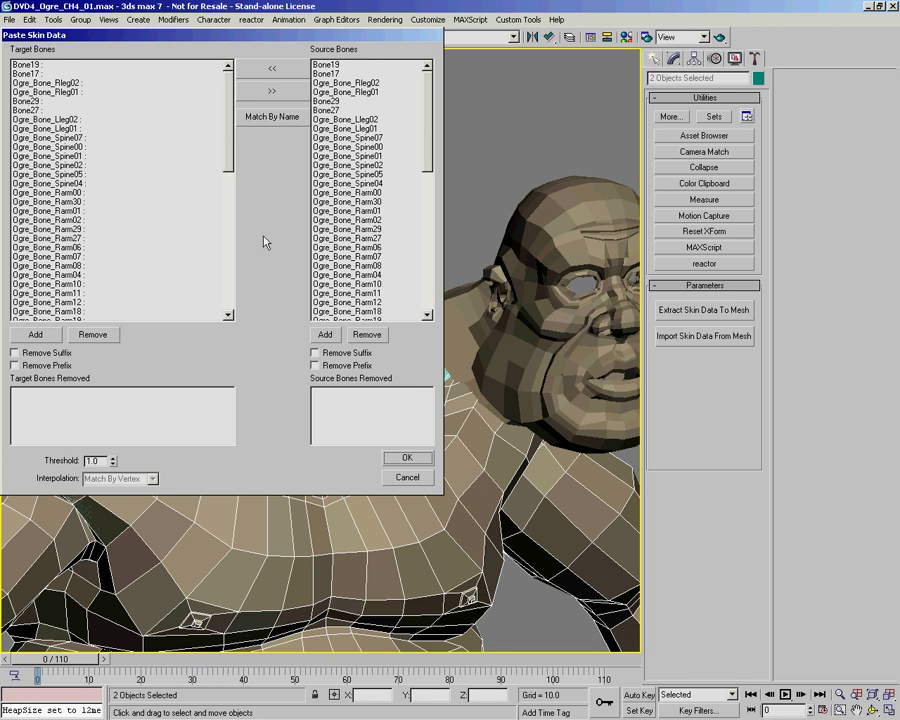
click(259, 117)
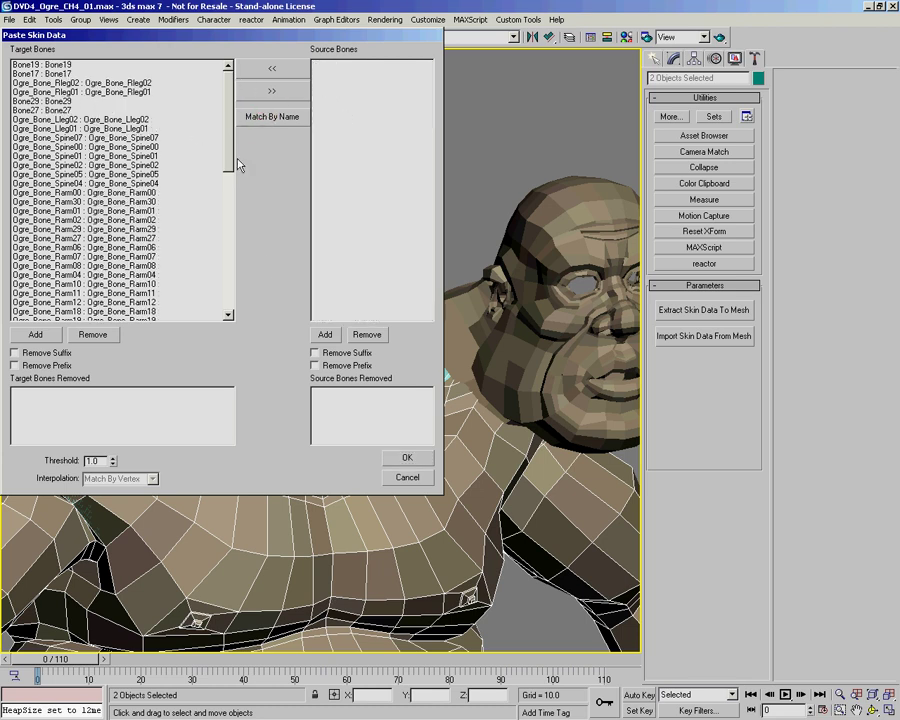
drag(232, 145, 230, 99)
double_click(101, 462)
text(.01)
key(Return)
click(408, 457)
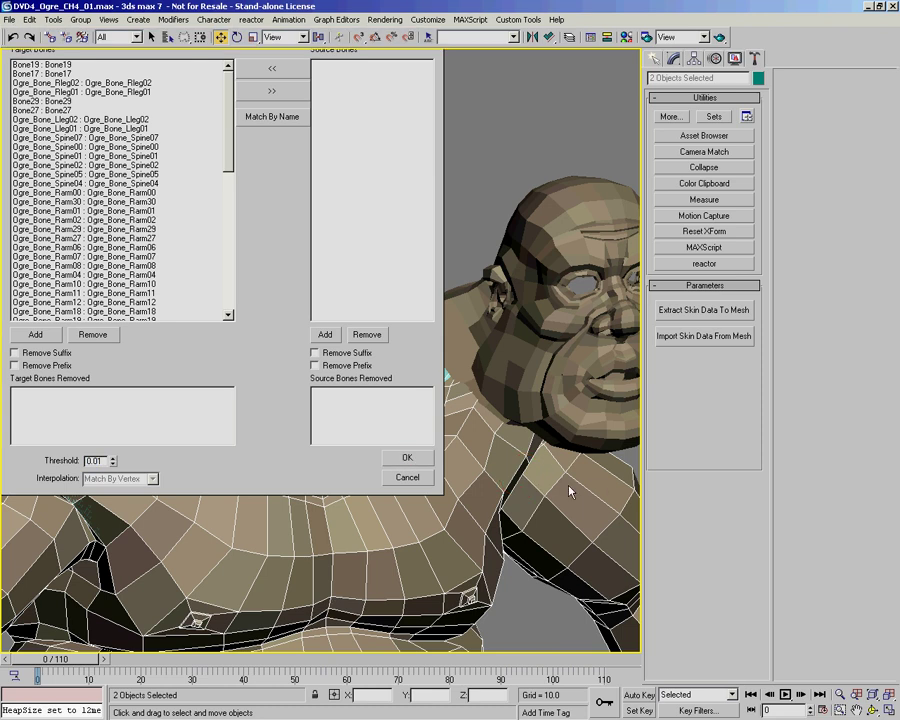
Step: Scrub the animation to frame 51, examine the skinned ogre from several angles, and return to frame 0
middle_drag(401, 481, 414, 297)
key(alt+z)
drag(369, 313, 348, 467)
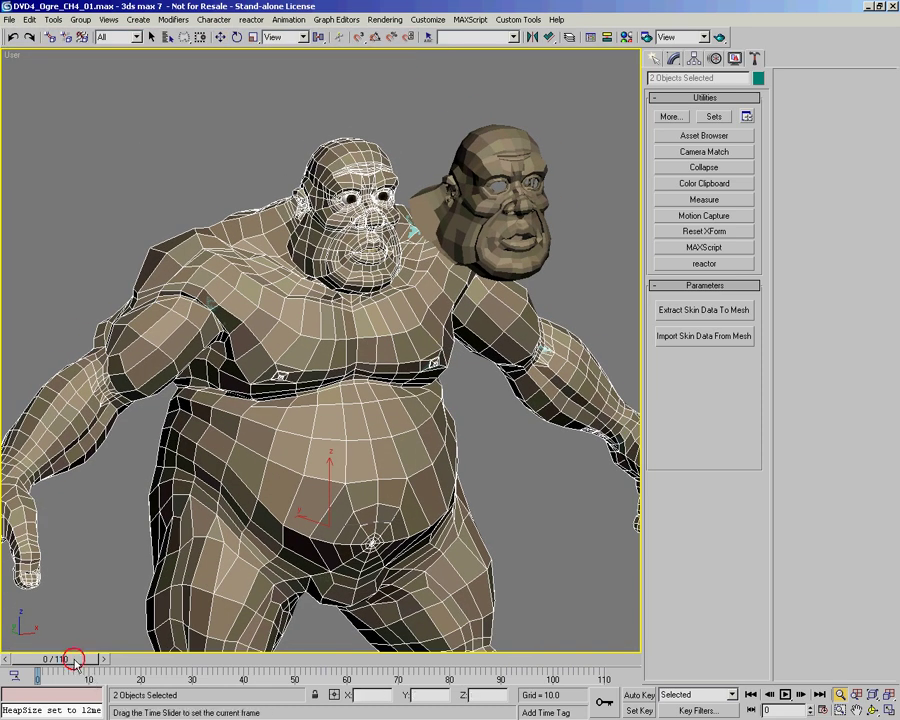
drag(160, 668, 324, 670)
middle_drag(343, 380, 313, 273)
alt+middle_drag(309, 342, 183, 348)
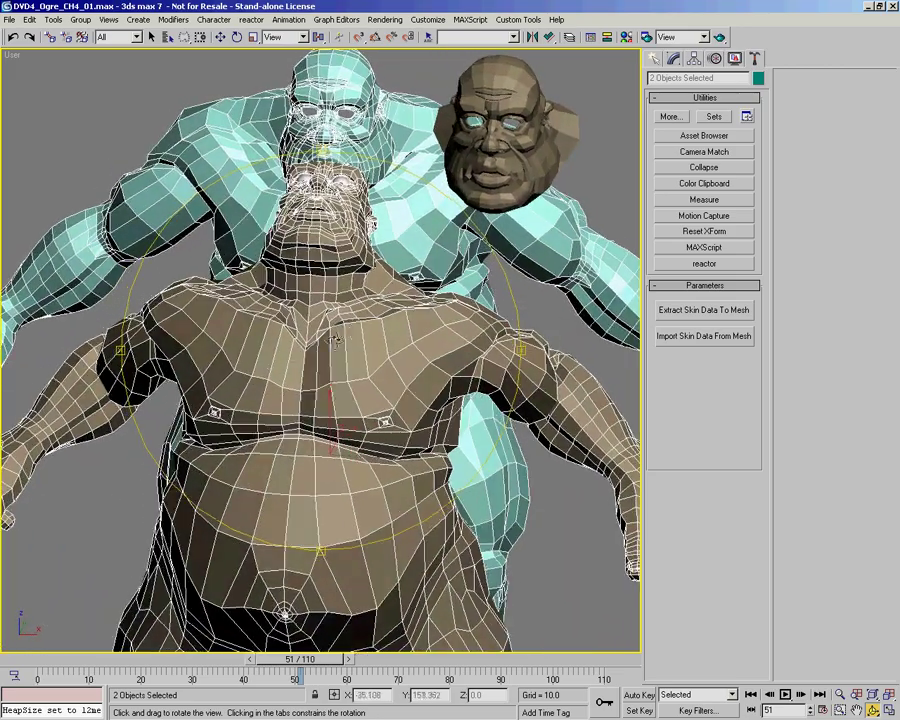
scroll(183, 348, down, 3)
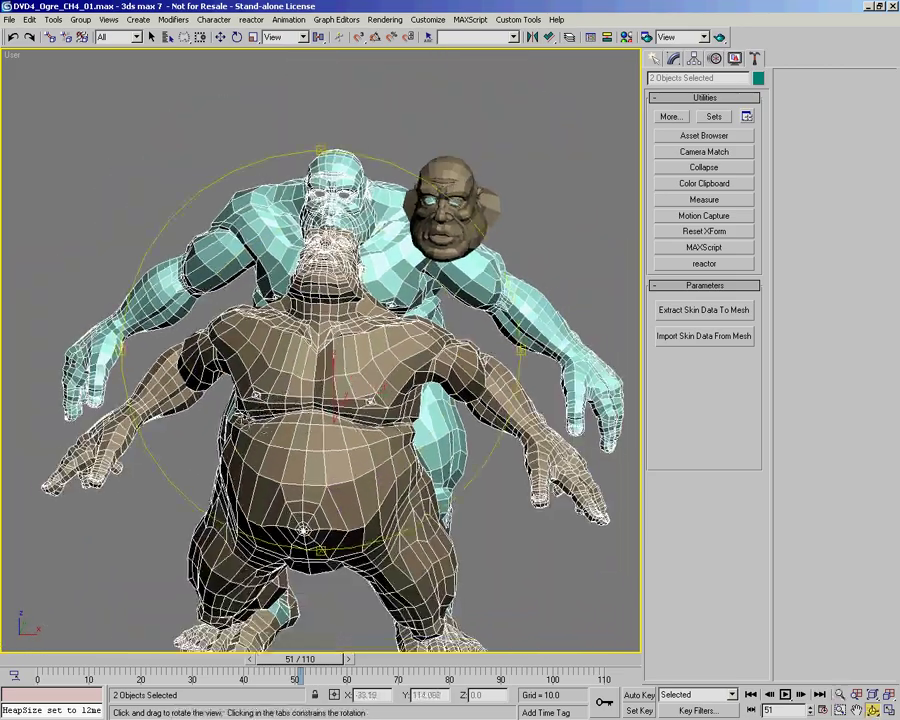
drag(376, 393, 236, 240)
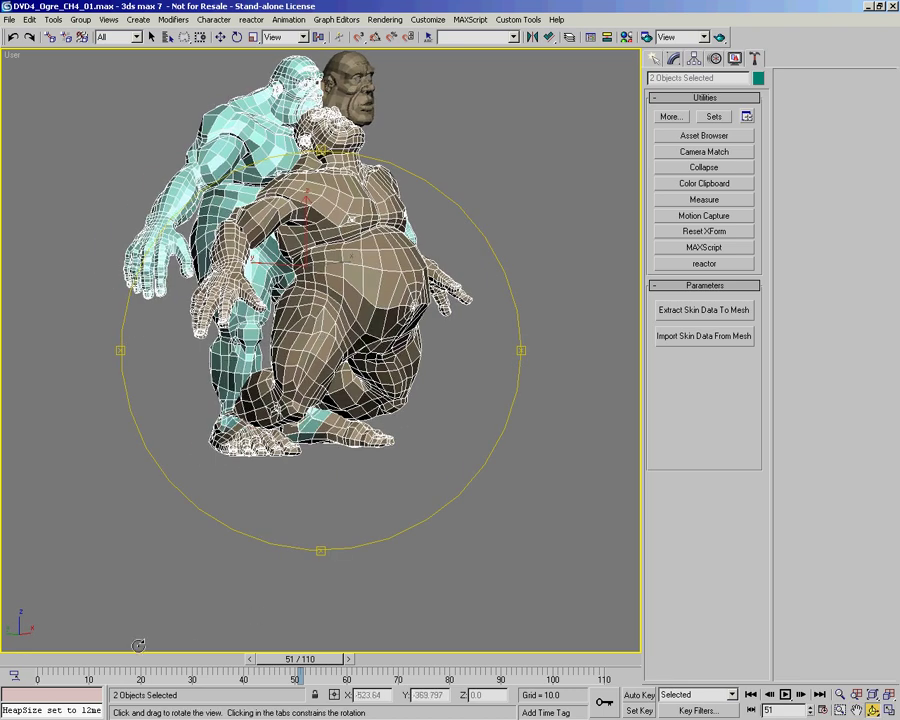
drag(296, 661, 45, 667)
Step: Select the skinData selection set and delete its skin data mesh from the scene
drag(235, 550, 330, 430)
ctrl+alt+middle_drag(330, 430, 327, 330)
drag(327, 330, 327, 295)
click(513, 36)
click(478, 48)
key(Delete)
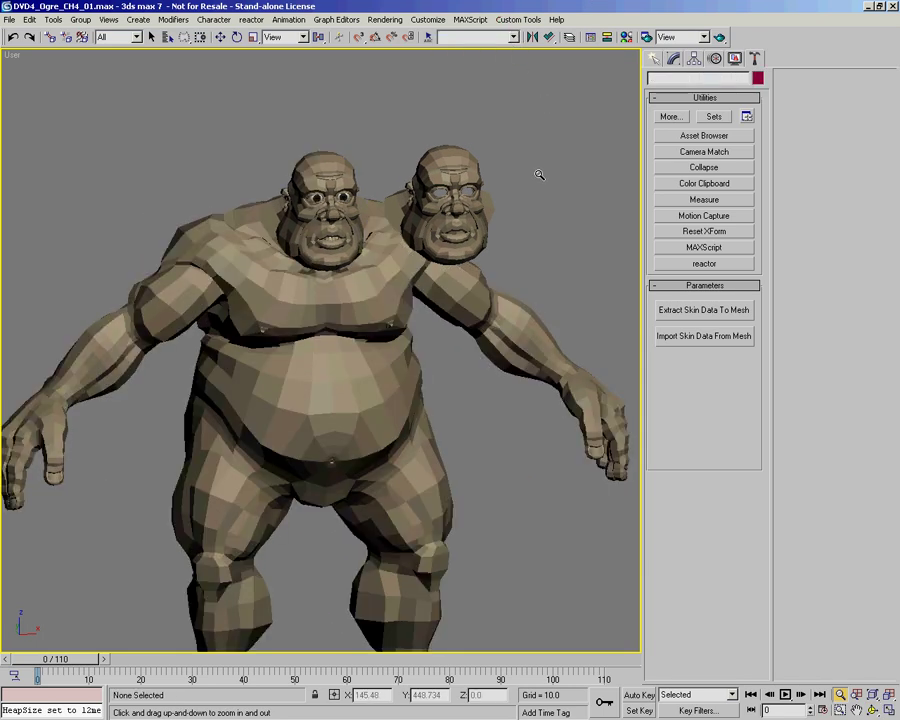
right_click(257, 167)
Step: Select the Open head copy, show its Editable Poly settings and frame it close up beside the original head
scroll(300, 160, up, 3)
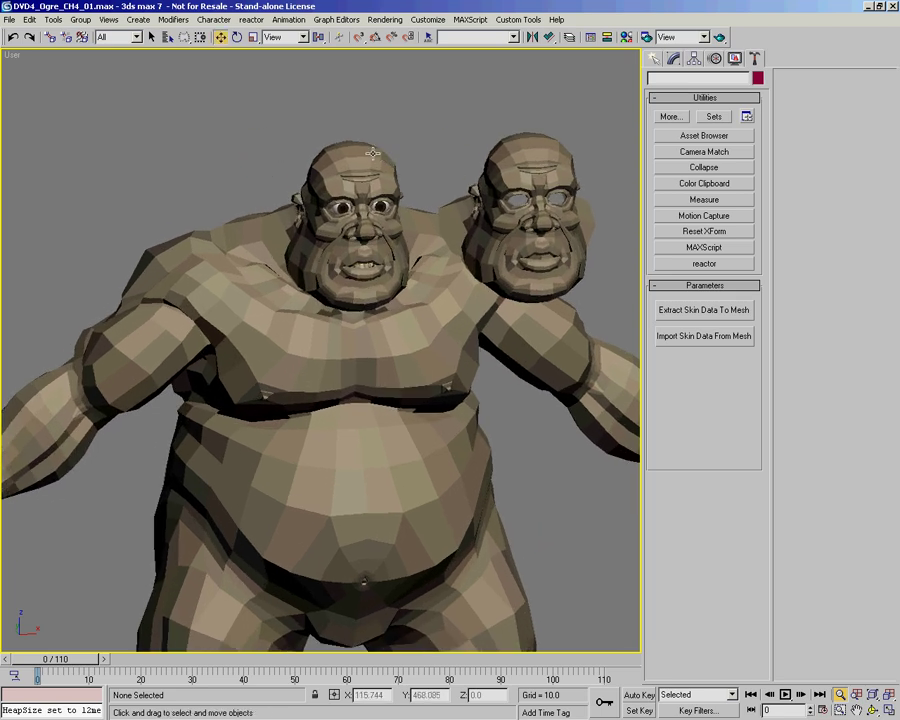
click(516, 152)
middle_drag(512, 165, 479, 209)
key(ctrl+r)
drag(350, 300, 432, 264)
key(alt+z)
click(673, 59)
middle_drag(398, 342, 313, 376)
drag(354, 346, 361, 284)
key(ctrl+r)
drag(362, 310, 436, 298)
key(alt+z)
key(ctrl+r)
middle_drag(494, 288, 469, 309)
drag(469, 309, 437, 275)
drag(389, 332, 346, 319)
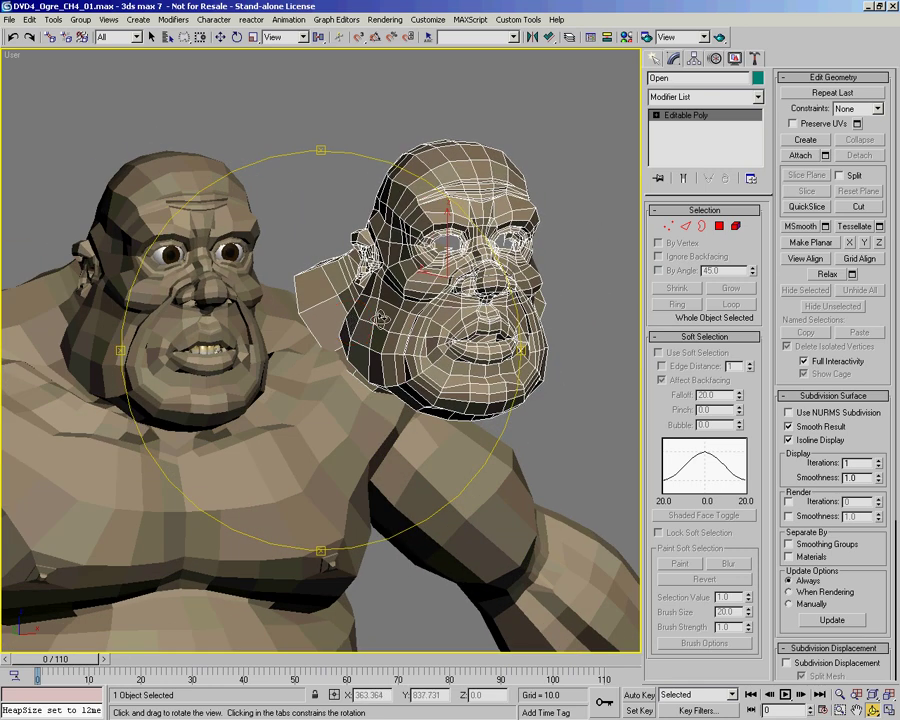
Step: Enter vertex editing on the Open head and enable soft selection with an edge distance of 8
click(672, 229)
click(658, 352)
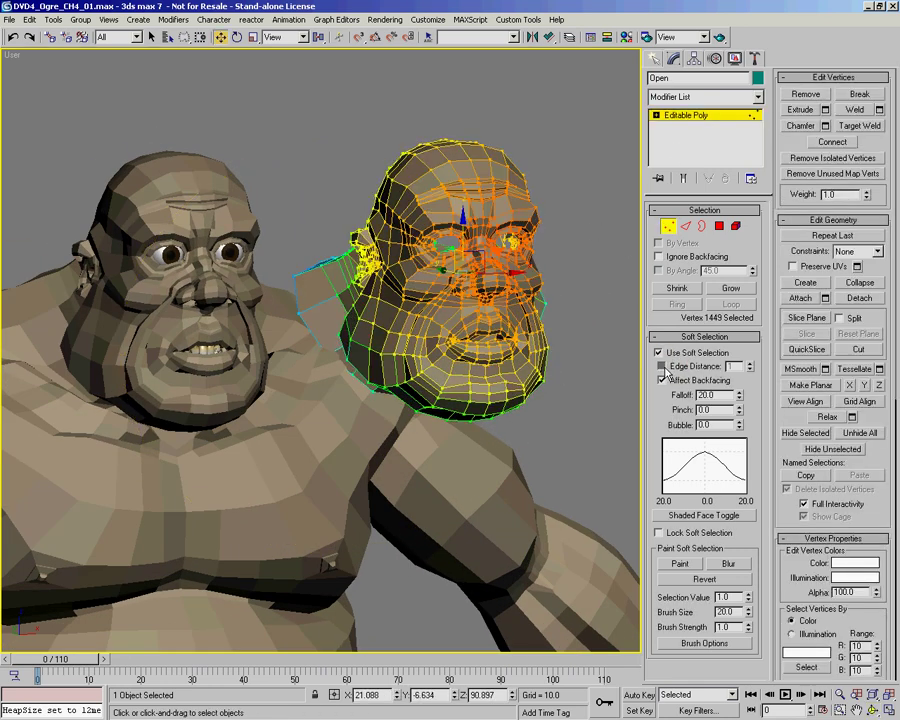
click(661, 366)
drag(757, 350, 760, 340)
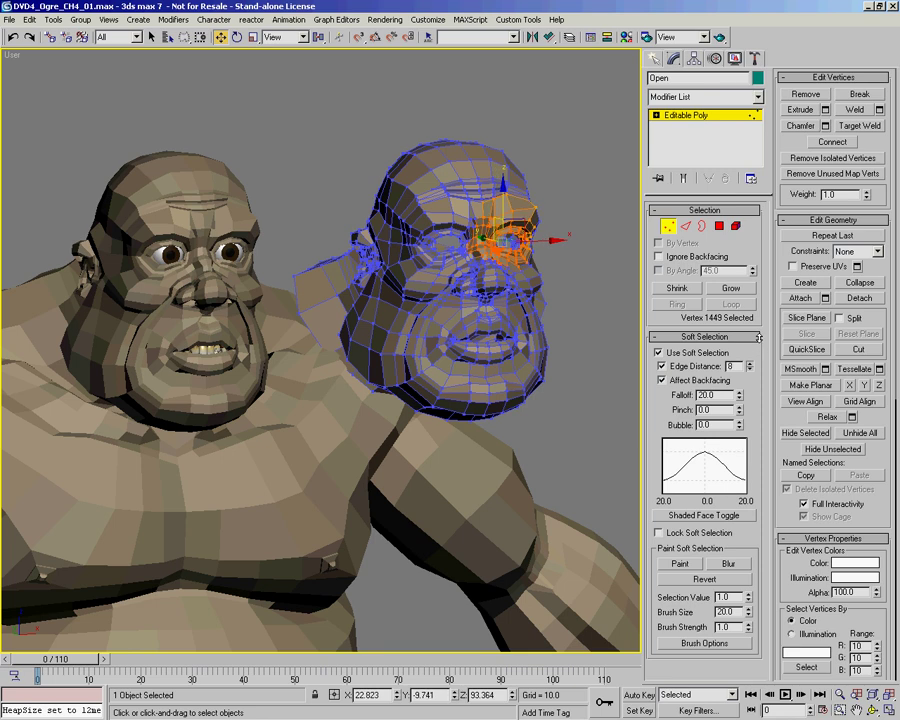
Step: Select six vertices along the Open head's lower lip and chin, and set the soft selection falloff to 5.0
ctrl+alt+middle_drag(497, 368, 507, 281)
middle_drag(507, 281, 425, 318)
click(416, 310)
ctrl+click(428, 329)
ctrl+click(432, 368)
ctrl+click(447, 425)
ctrl+click(423, 427)
alt+middle_drag(468, 432, 452, 362)
ctrl+click(401, 373)
drag(740, 396, 740, 446)
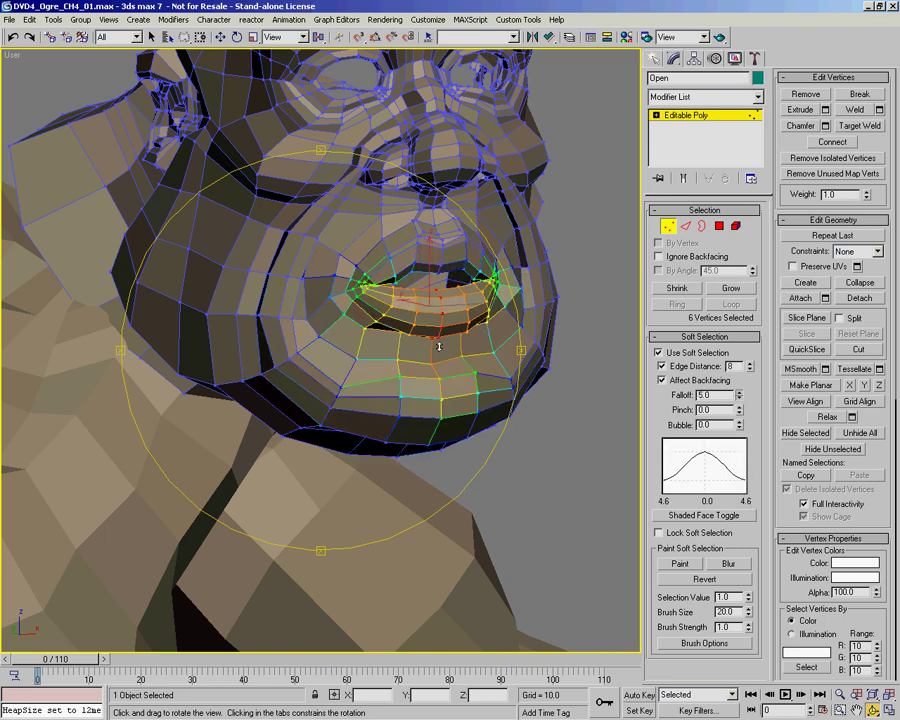
Step: Add four more lip and chin vertices to the selection and move the jaw area down to open the mouth
mouse_move(450, 375)
alt+middle_down()
mouse_move(466, 338)
mouse_move(449, 355)
alt+middle_up()
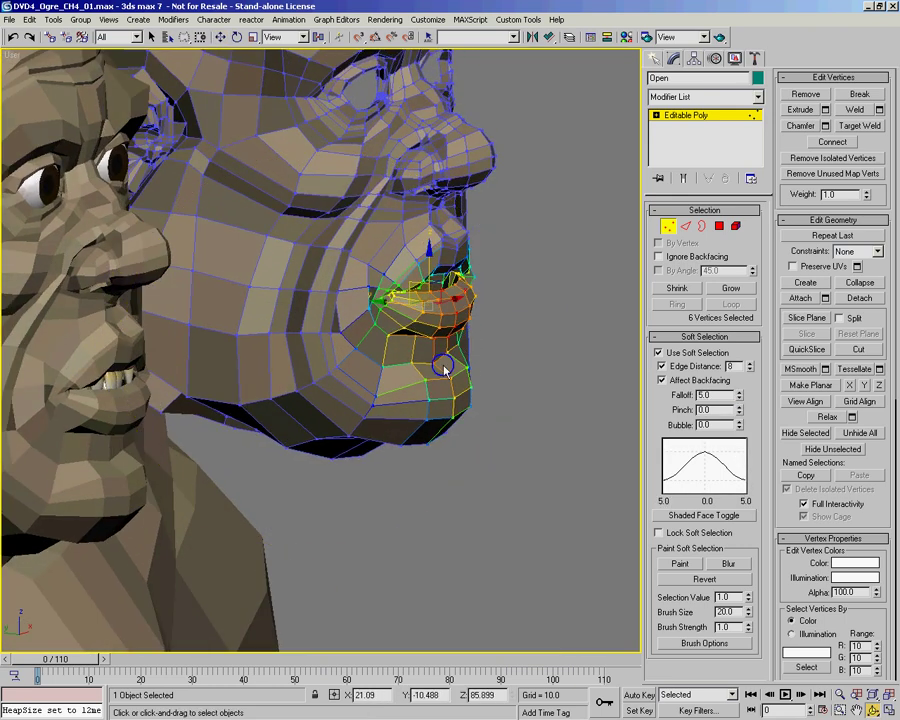
ctrl+click(449, 378)
ctrl+click(457, 406)
ctrl+click(430, 443)
ctrl+click(473, 335)
drag(415, 302, 418, 324)
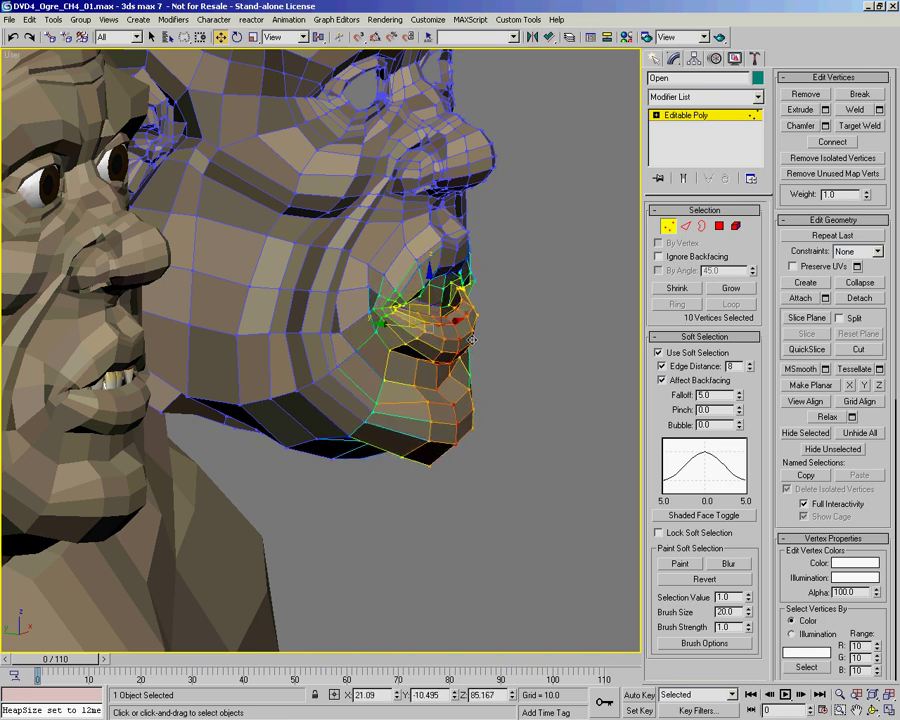
alt+middle_drag(478, 345, 727, 280)
Step: Leave vertex editing, select Ogre_GEO_Head and show its Morpher channels with both heads in view
click(670, 225)
alt+middle_drag(300, 280, 176, 252)
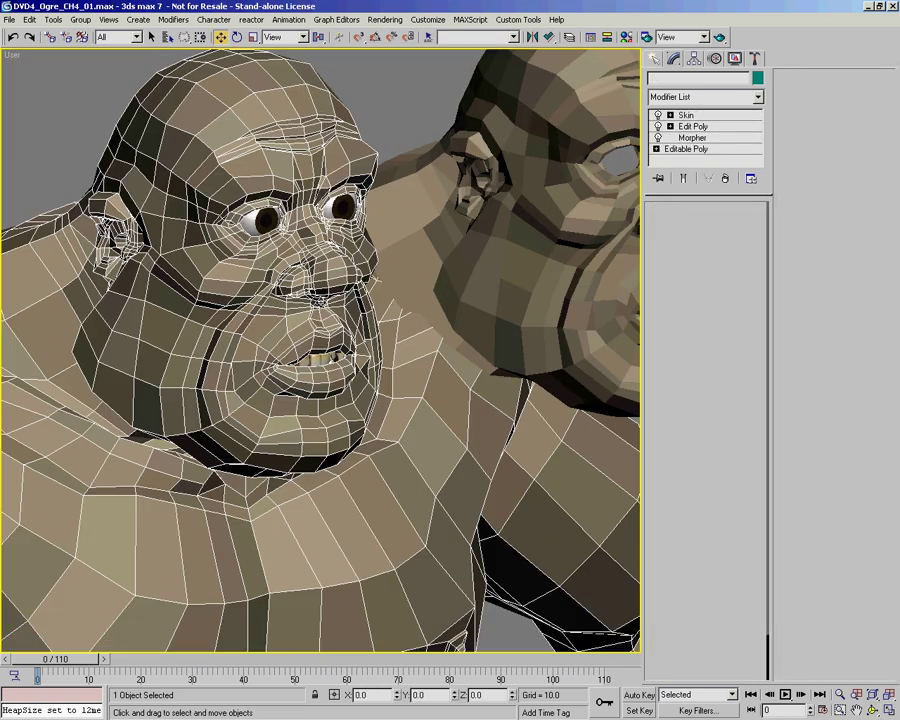
click(686, 115)
drag(599, 260, 599, 212)
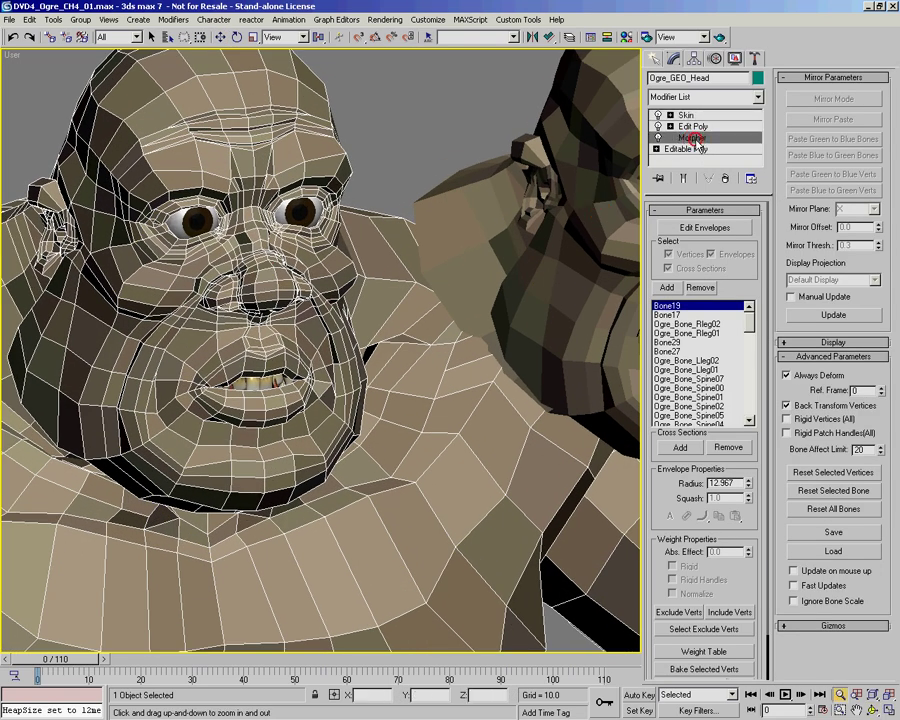
click(694, 138)
scroll(414, 301, down, 4)
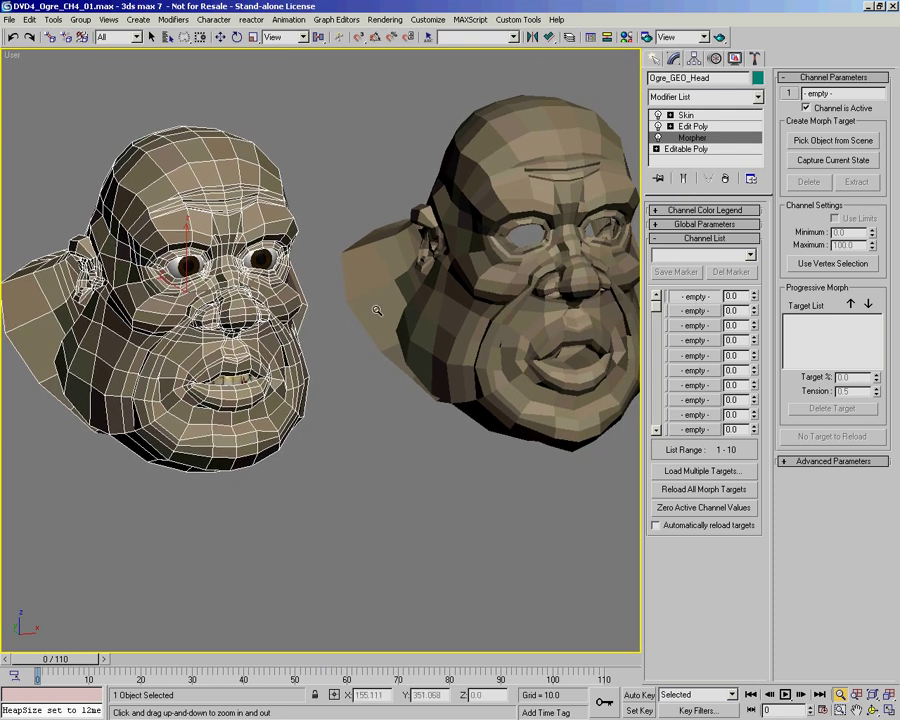
middle_drag(348, 278, 273, 304)
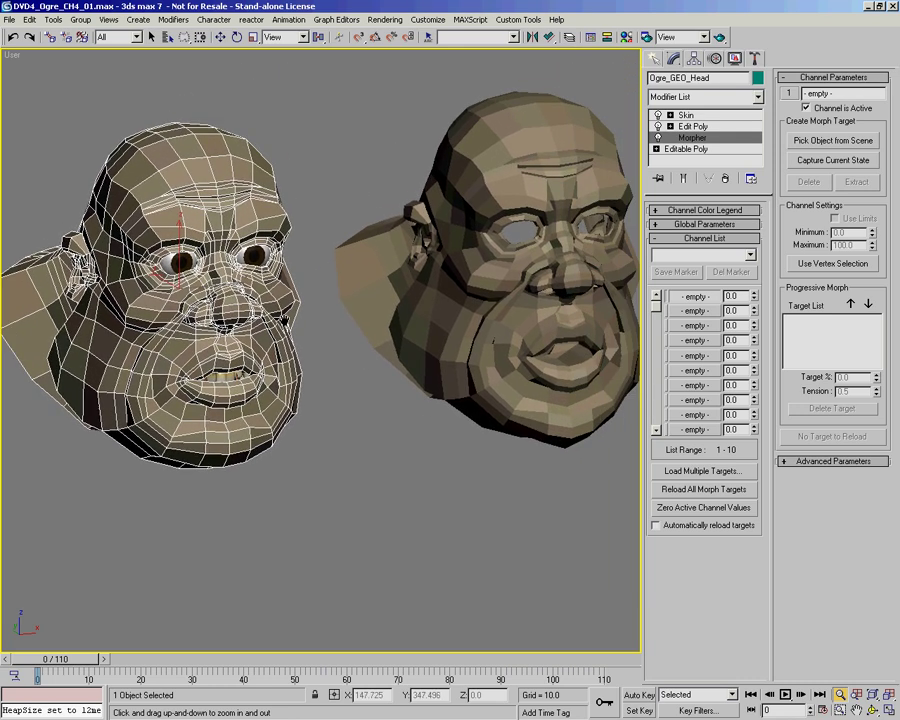
Step: Assign the Open head from the scene to the first Morpher channel and try out the channel's value
key(ctrl+r)
drag(250, 306, 162, 233)
right_click(698, 298)
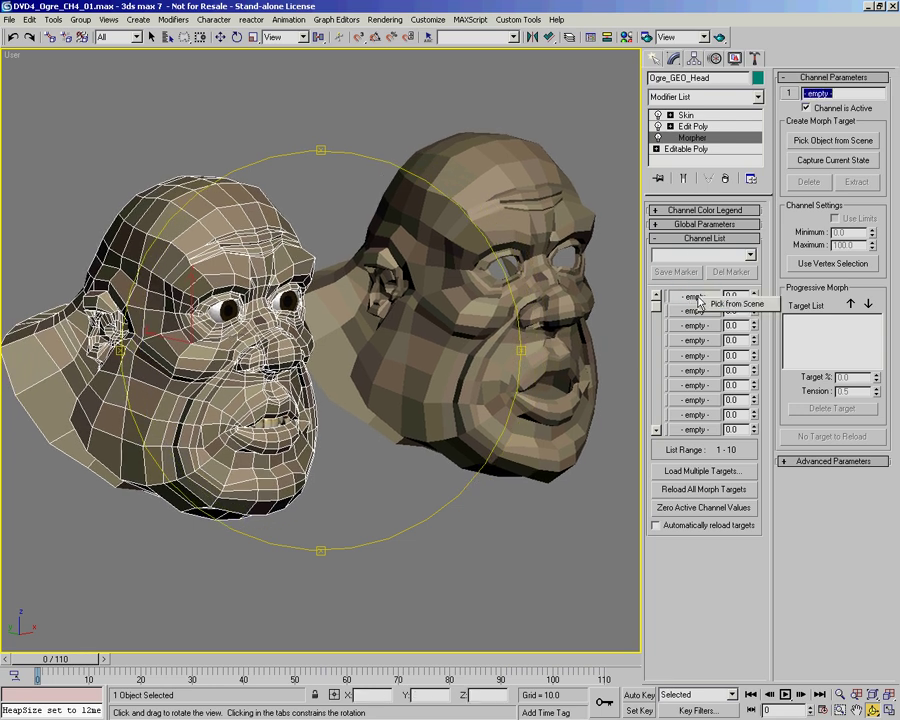
click(737, 303)
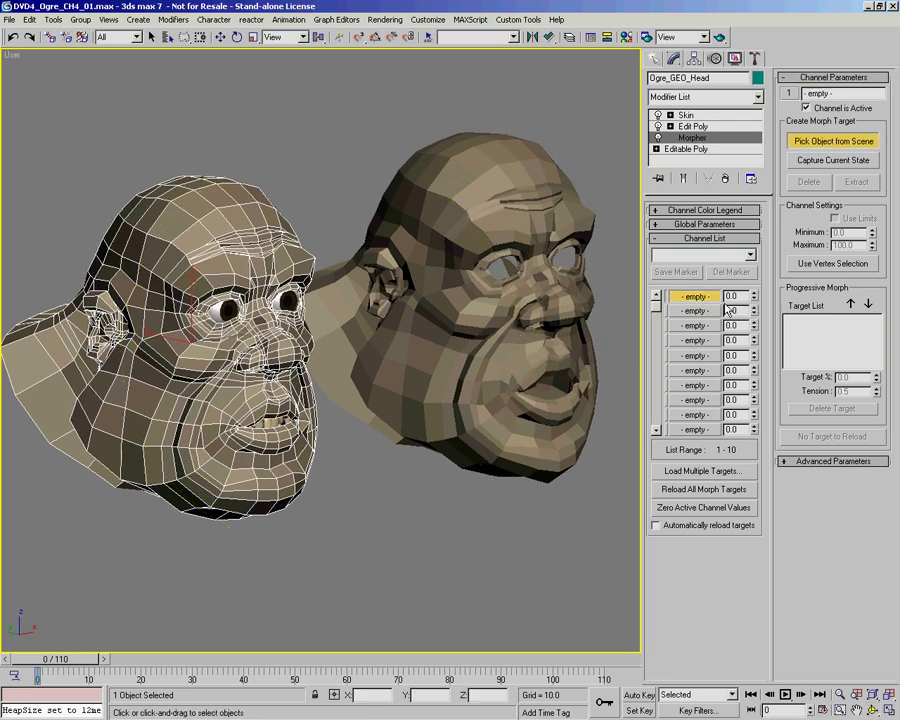
click(428, 165)
drag(755, 296, 756, 290)
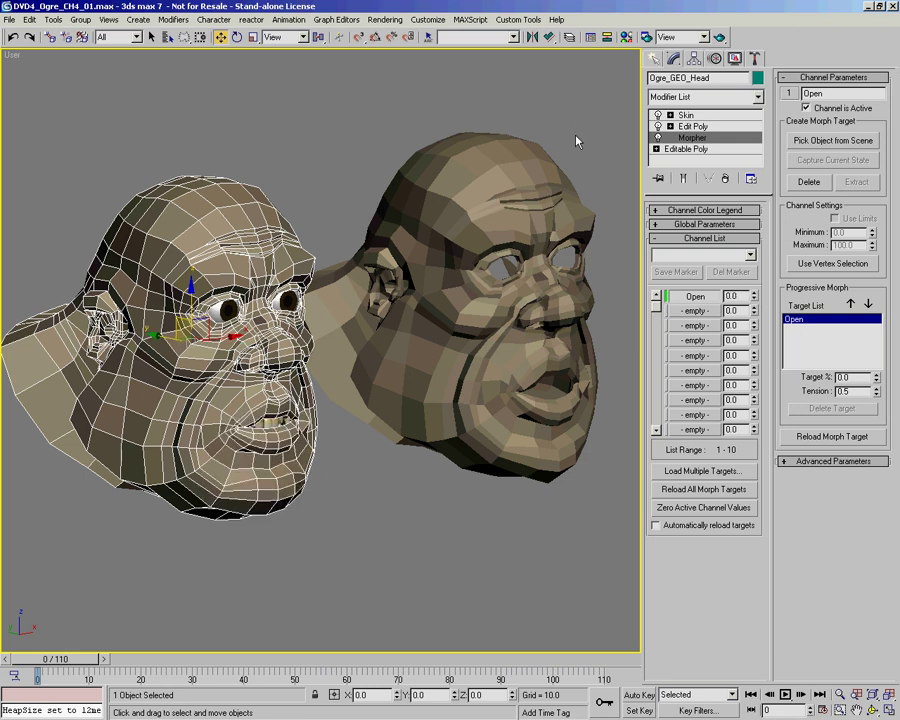
Step: Return to the Skin modifier, scrub the animation to frame 52 and examine the posed ogre
click(688, 115)
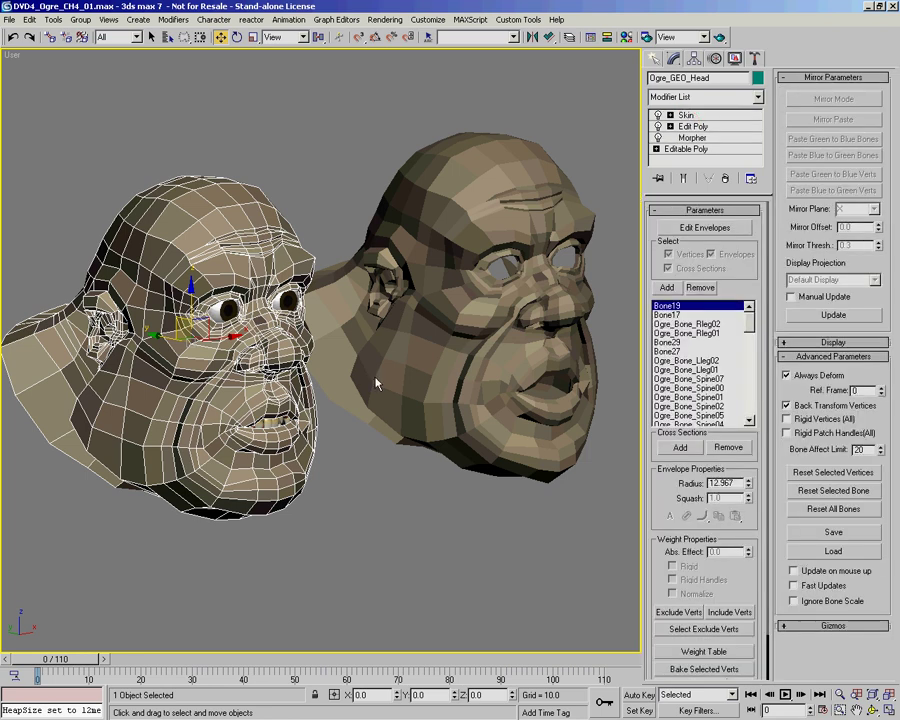
scroll(447, 276, up, 5)
alt+middle_drag(397, 386, 213, 367)
drag(167, 678, 305, 688)
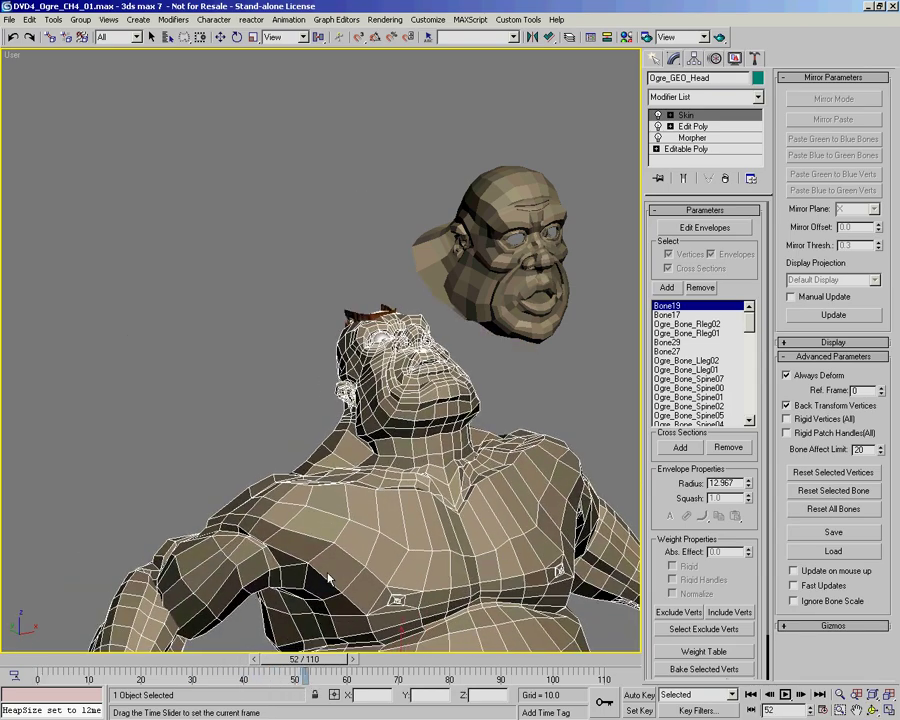
middle_drag(346, 216, 342, 203)
alt+middle_drag(360, 306, 288, 322)
Step: Turn on Show End Result at the Morpher level, test the Open channel on the posed head and return it to 0
click(699, 138)
middle_drag(408, 215, 350, 356)
click(683, 179)
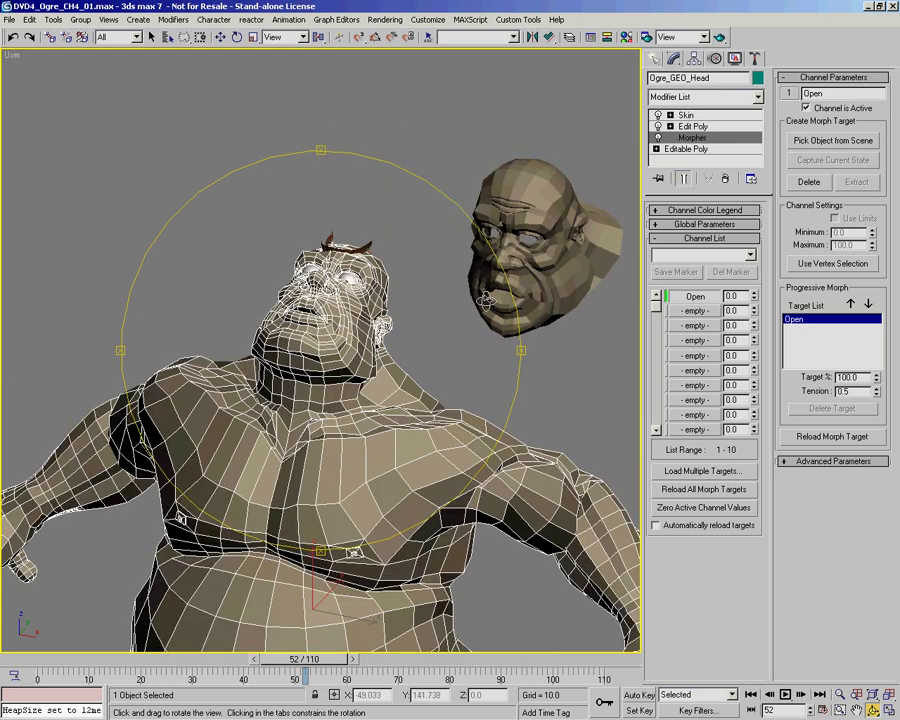
drag(375, 298, 364, 308)
key(alt+z)
drag(289, 336, 289, 305)
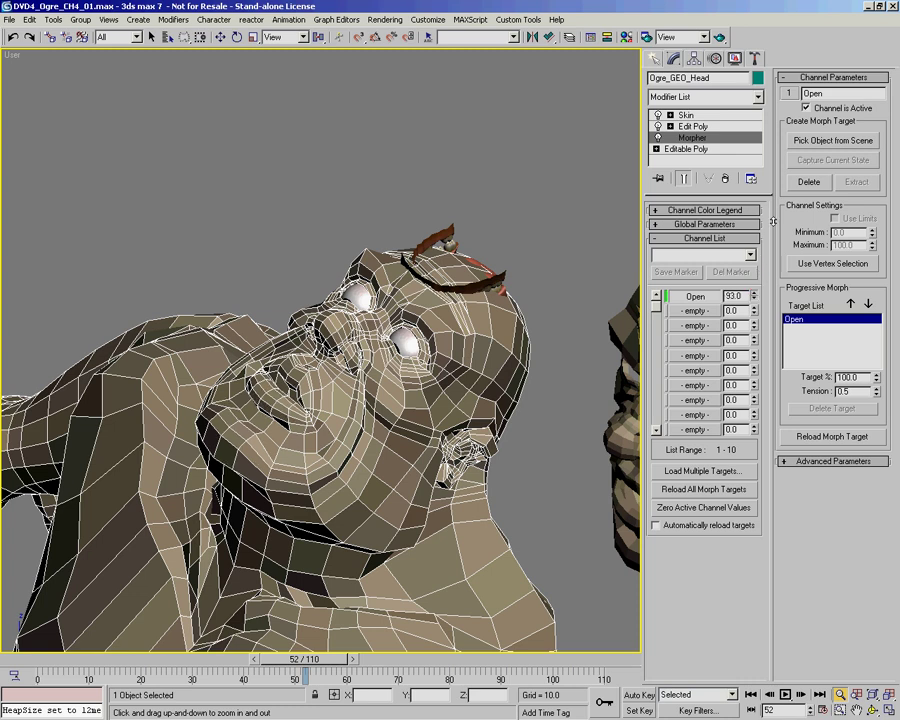
drag(778, 146, 777, 112)
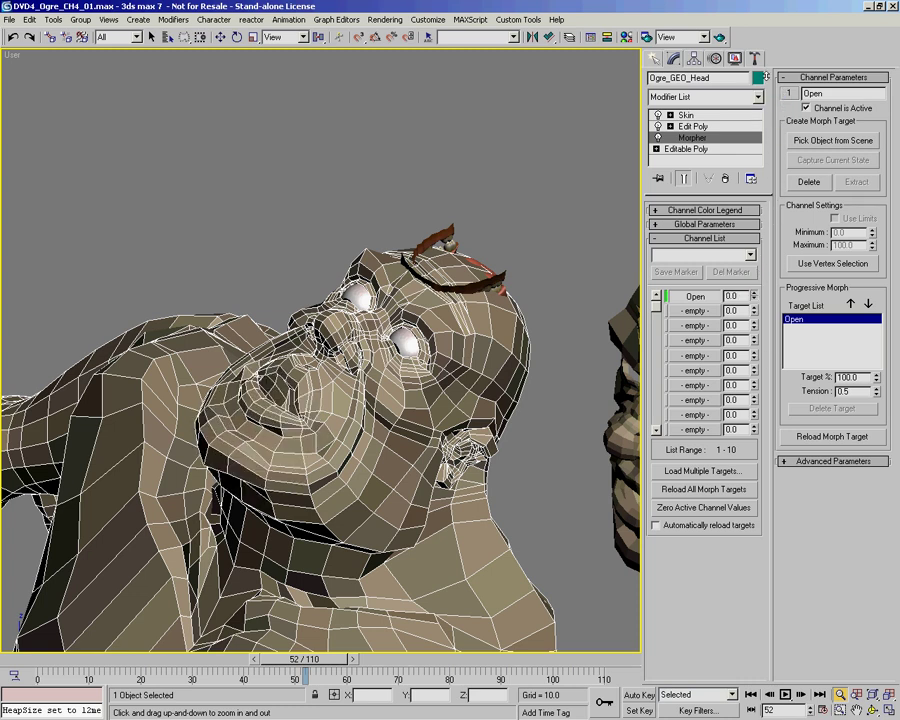
Step: Examine the full posed body, return to frame 0 and go back to the Skin modifier
alt+middle_drag(430, 300, 352, 292)
scroll(388, 316, down, 5)
mouse_move(352, 292)
alt+middle_down()
mouse_move(381, 311)
mouse_move(362, 311)
alt+middle_up()
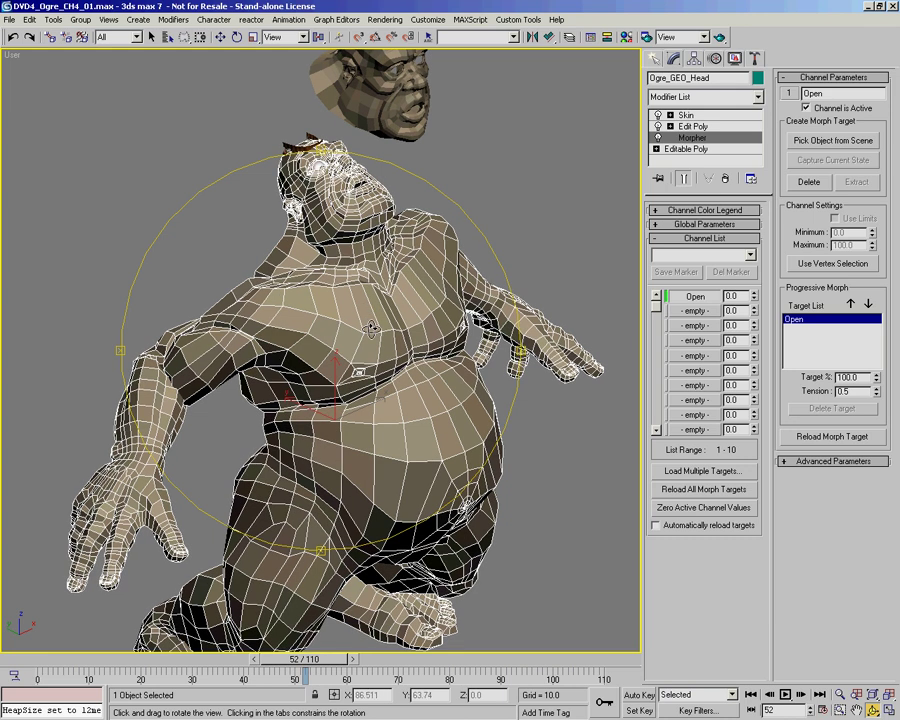
alt+middle_drag(436, 384, 312, 372)
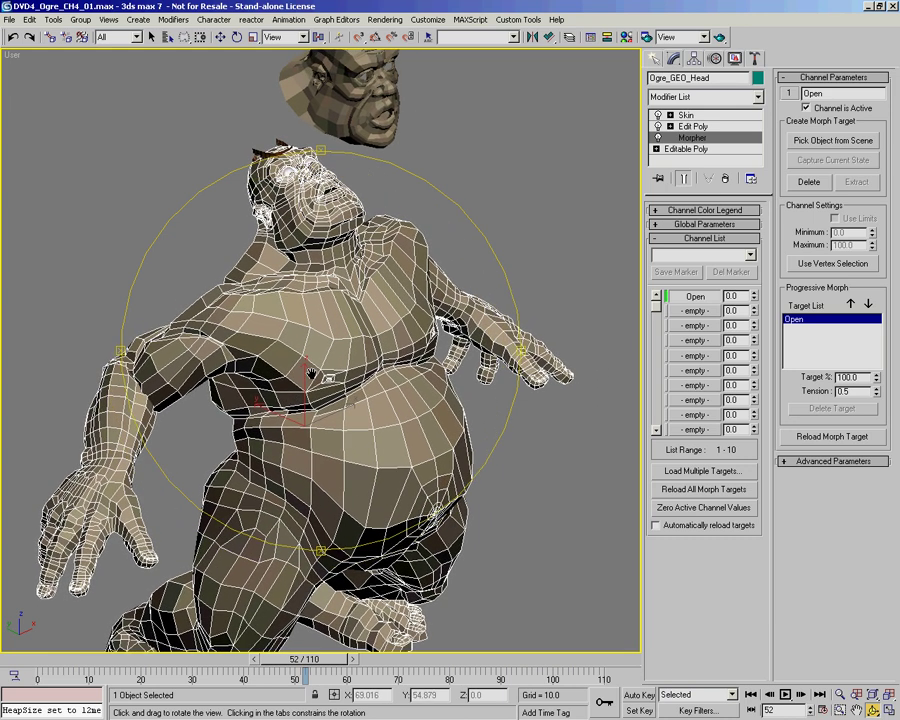
drag(108, 670, 37, 669)
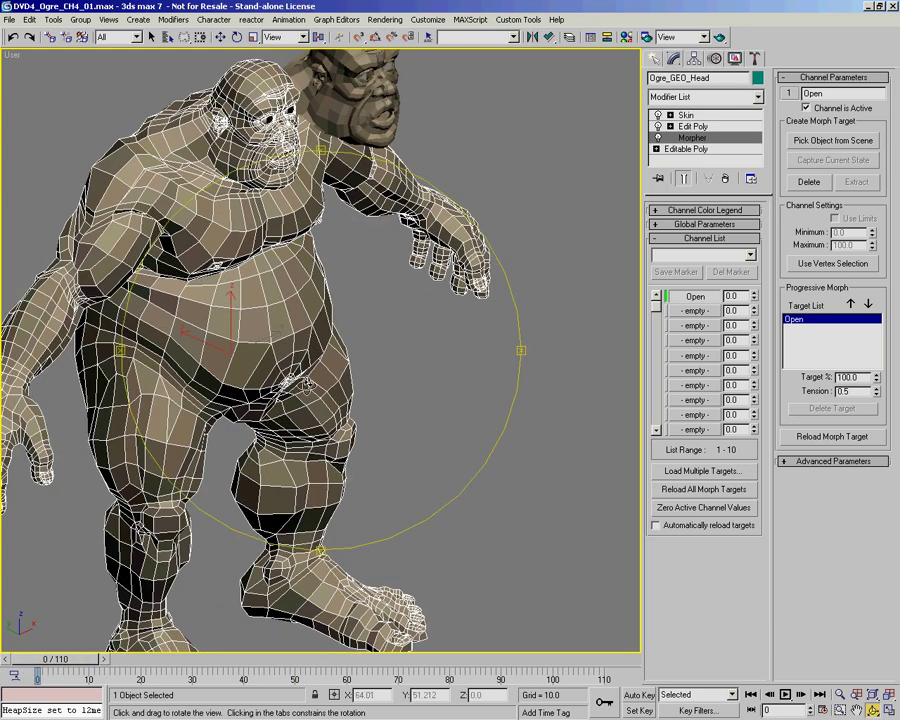
middle_drag(388, 431, 345, 385)
middle_drag(345, 385, 343, 351)
click(706, 117)
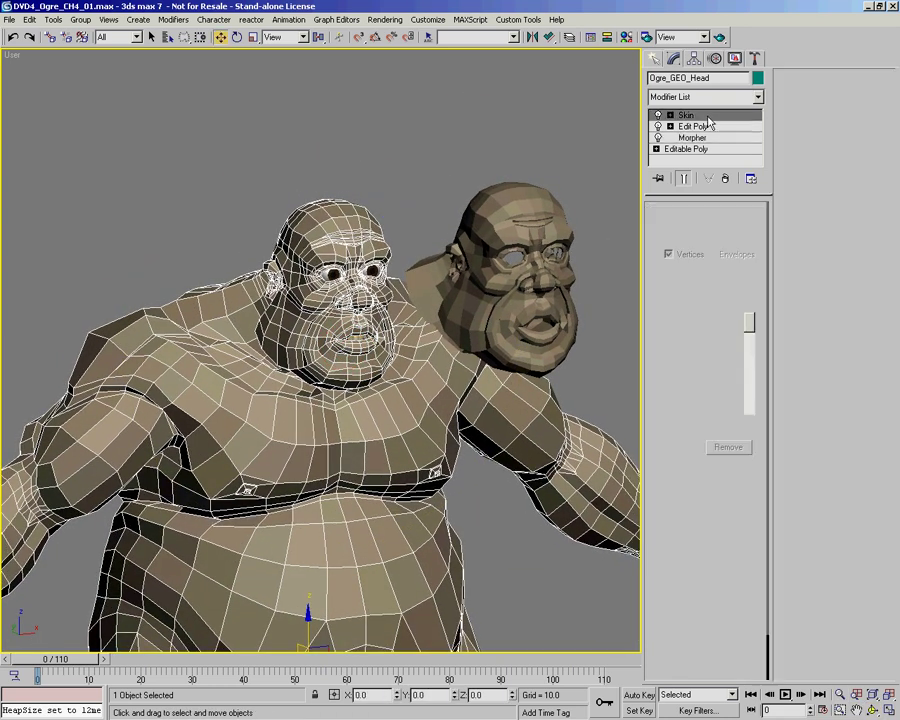
right_click(506, 194)
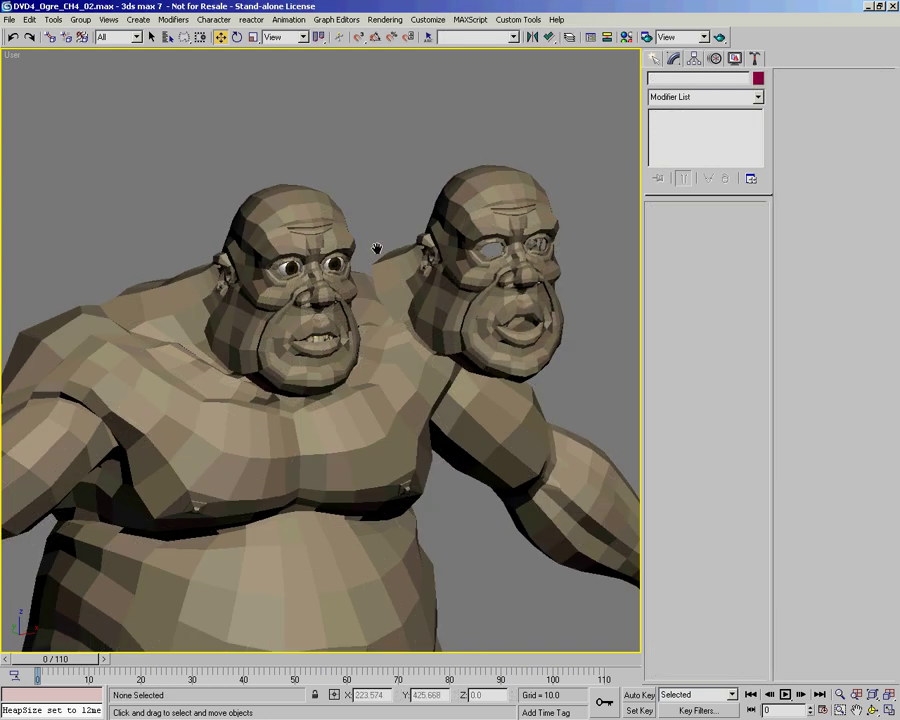
Step: Select Ogre_GEO_Head, scrub the animation to frame 50 and examine the skinned body
click(335, 205)
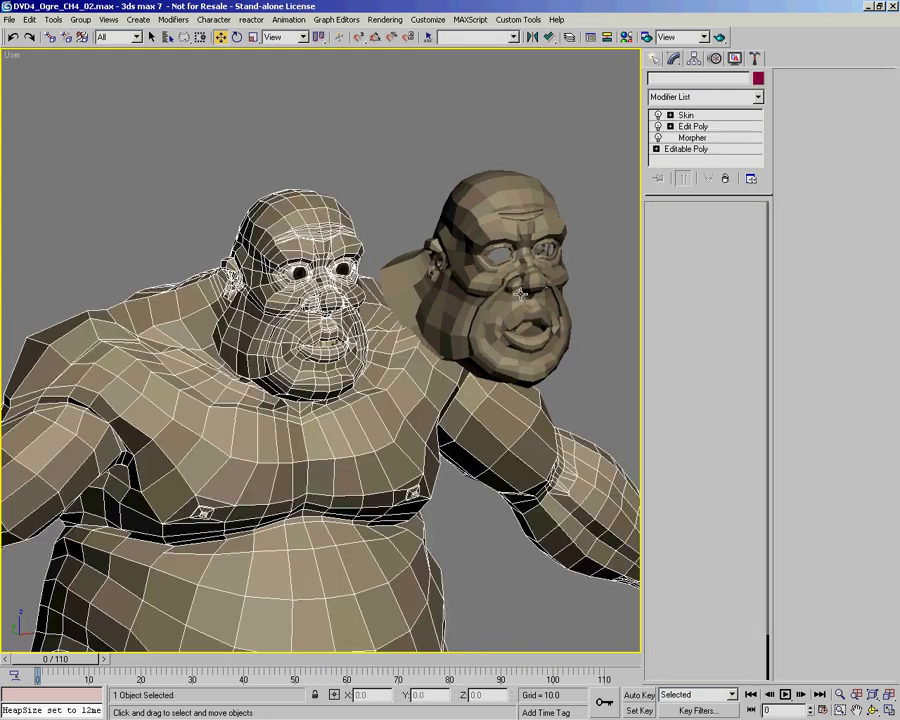
alt+middle_drag(307, 361, 346, 292)
middle_drag(346, 292, 608, 220)
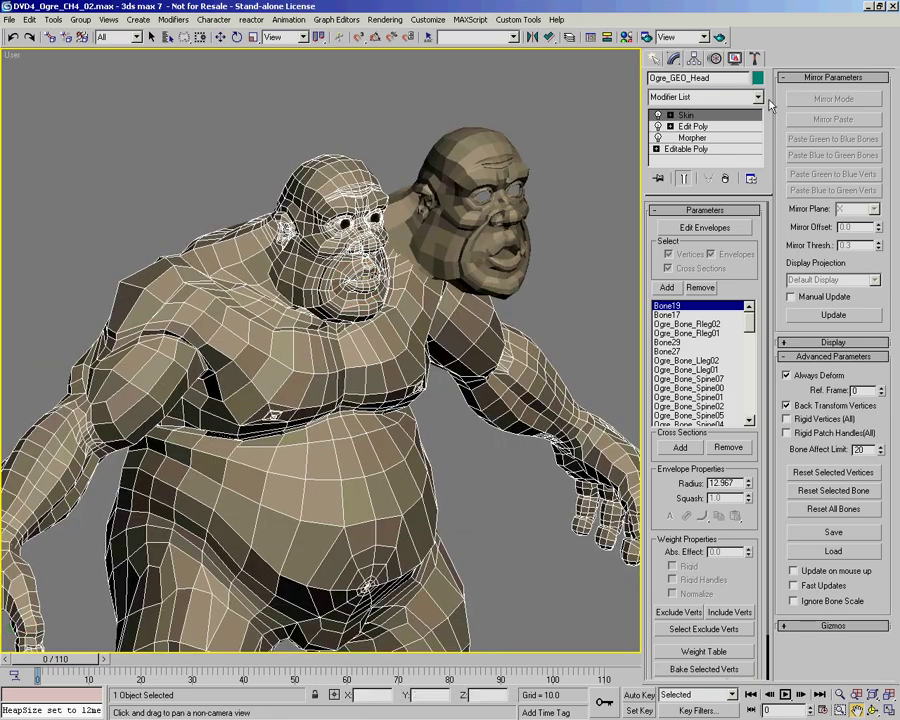
alt+middle_drag(628, 267, 381, 301)
drag(63, 659, 309, 676)
middle_drag(406, 257, 394, 244)
alt+middle_drag(394, 244, 470, 375)
Step: Preview the Open morph on the posed head, cancel the value change and return to Skin at frame 0
click(693, 138)
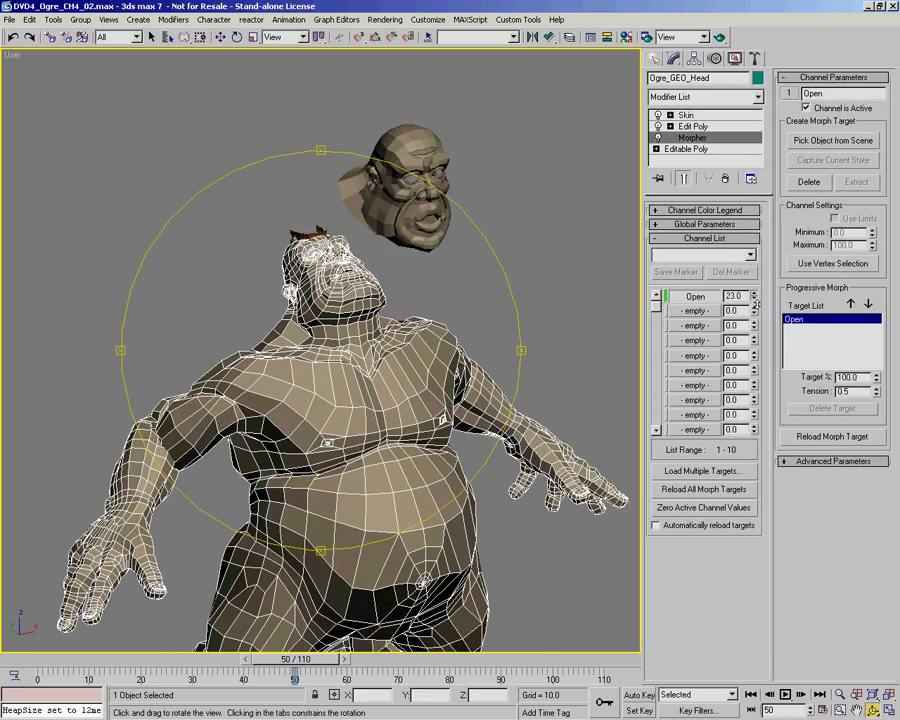
drag(757, 340, 767, 213)
right_click(767, 212)
click(686, 115)
drag(295, 660, 28, 660)
alt+middle_drag(196, 169, 260, 180)
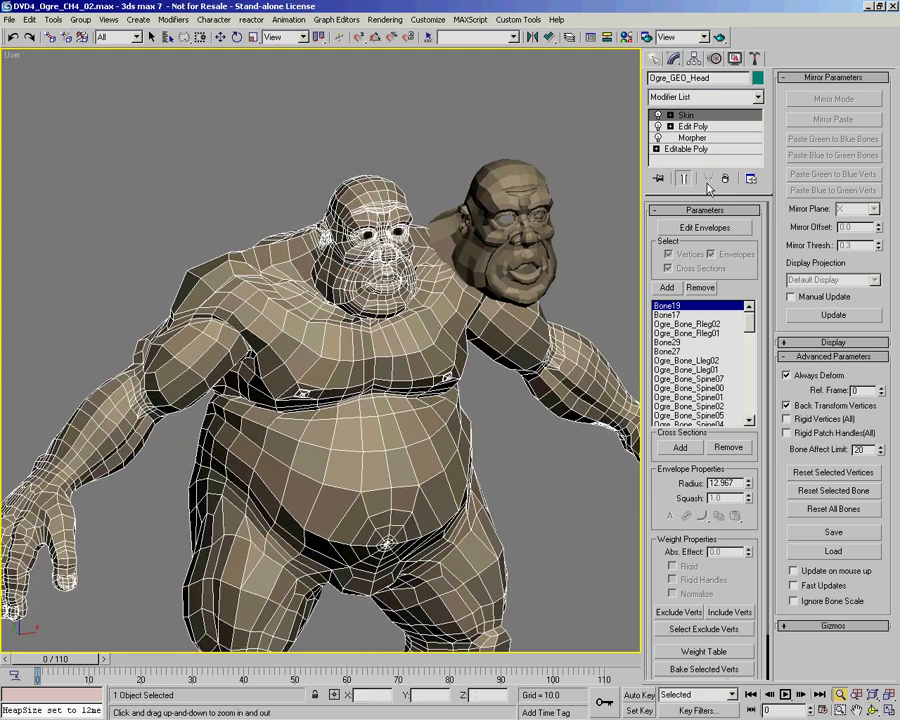
Step: Toggle a modifier beneath Skin, scrub to frame 51 to inspect the body's deformation, and return to frame 0
click(658, 135)
drag(25, 676, 357, 678)
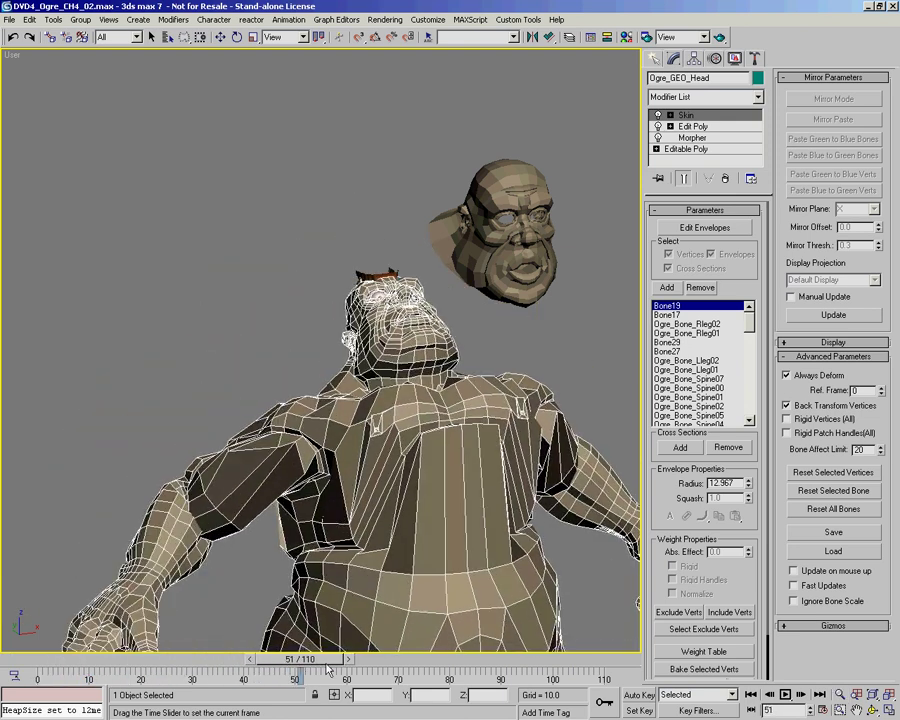
middle_drag(407, 338, 271, 178)
alt+middle_drag(332, 379, 390, 422)
alt+middle_drag(392, 400, 386, 430)
click(36, 670)
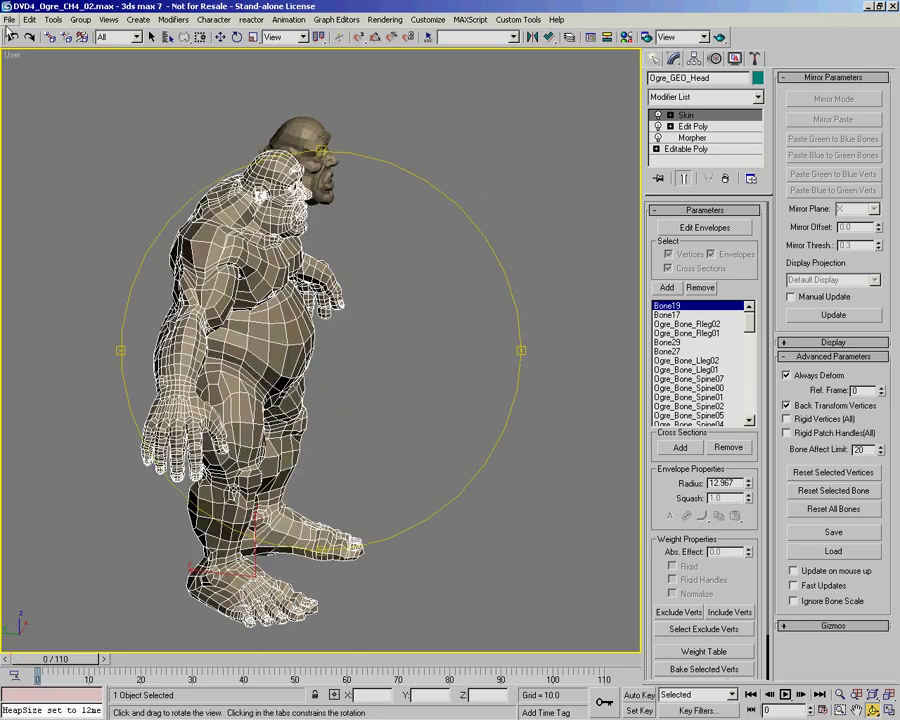
Step: Reopen the recent file DVD4_Ogre_CH4_02.max, discarding the current scene changes
click(10, 19)
mouse_move(44, 75)
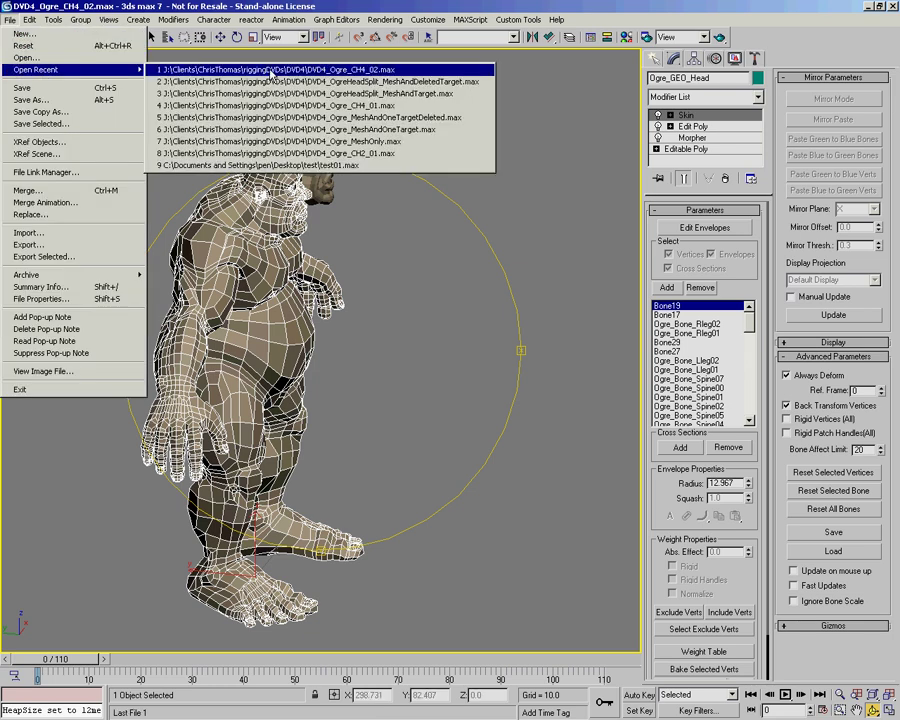
click(270, 70)
click(453, 400)
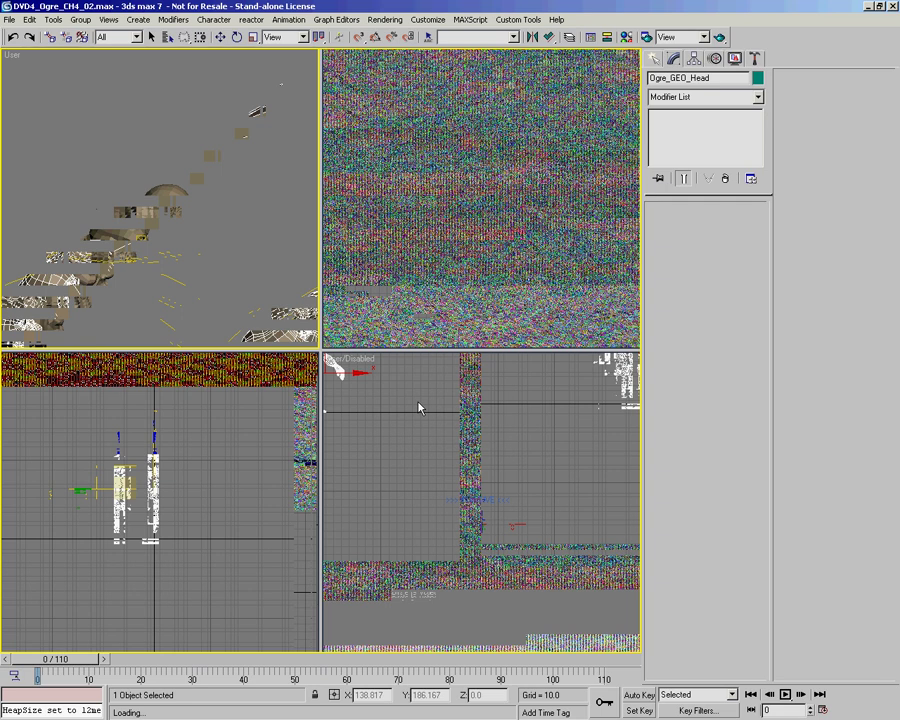
Step: Select Ogre_GEO_Head in the maximized User view and frame it close up beside the Open head
right_click(347, 200)
click(374, 209)
click(368, 243)
key(alt+z)
drag(374, 194, 366, 147)
middle_drag(452, 197, 375, 184)
drag(375, 184, 366, 196)
key(ctrl+r)
mouse_move(360, 192)
mouse_down()
mouse_move(341, 189)
mouse_move(335, 205)
mouse_move(354, 213)
mouse_up()
key(ctrl+p)
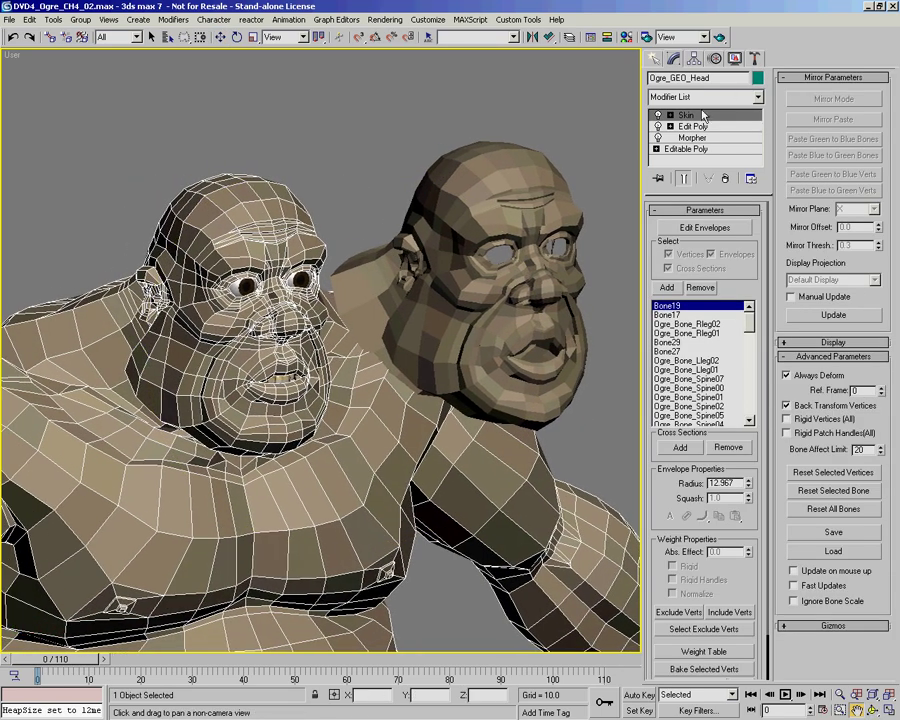
Step: Test the Open channel in the Morpher, scrub to frame 53 and examine the posed head from below
click(693, 138)
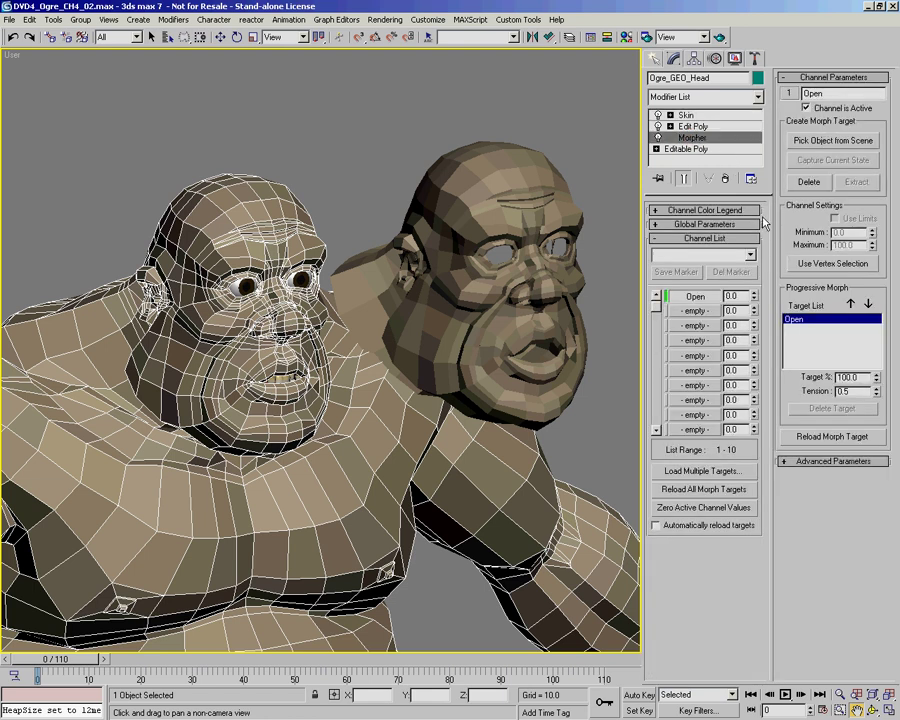
drag(755, 296, 755, 283)
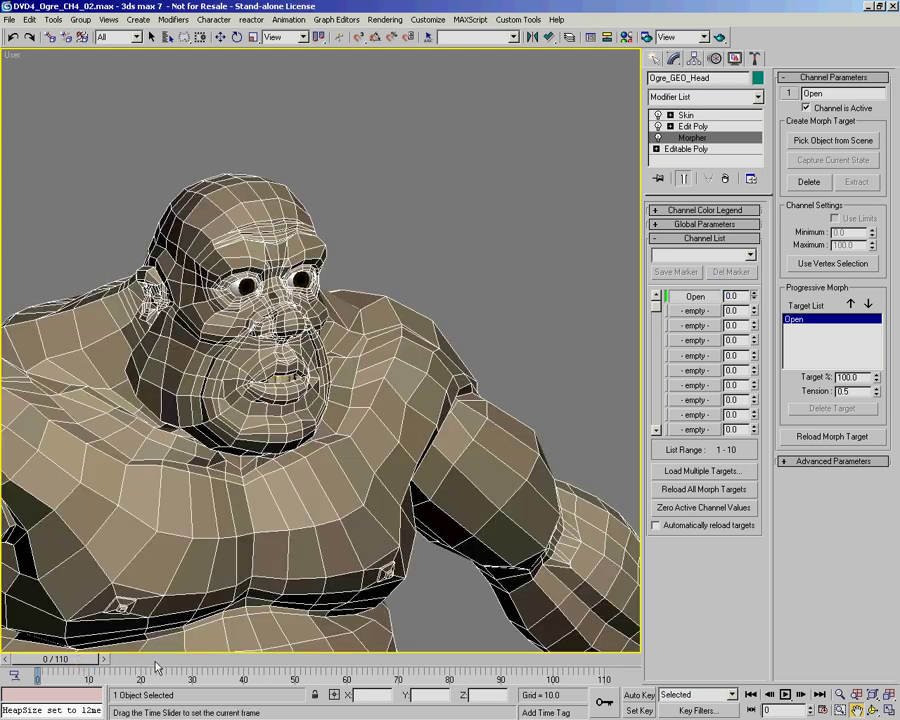
drag(155, 668, 339, 686)
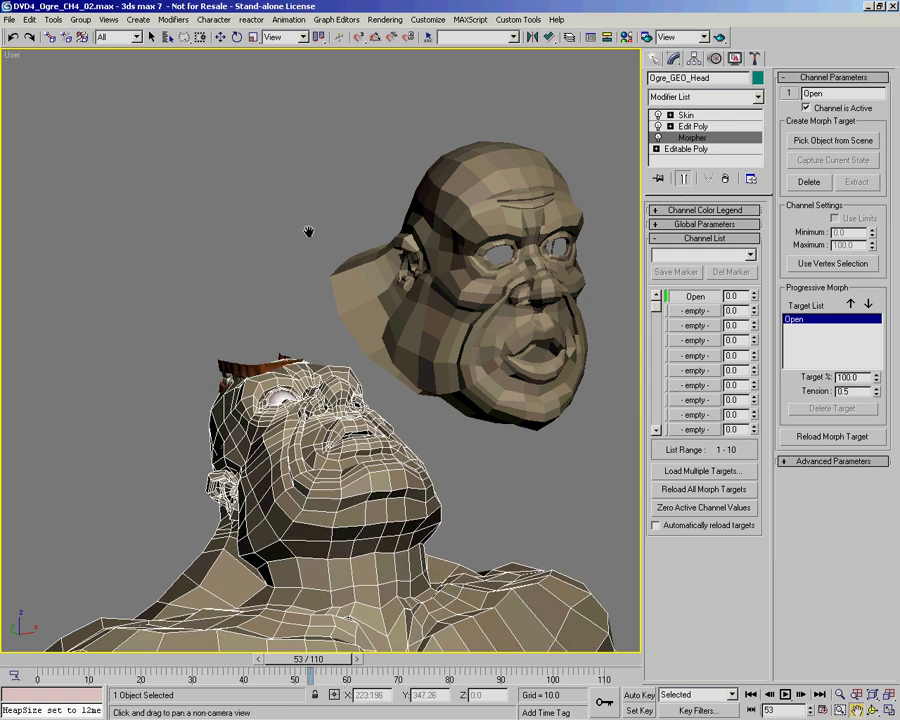
middle_drag(348, 618, 332, 505)
alt+middle_drag(322, 302, 366, 400)
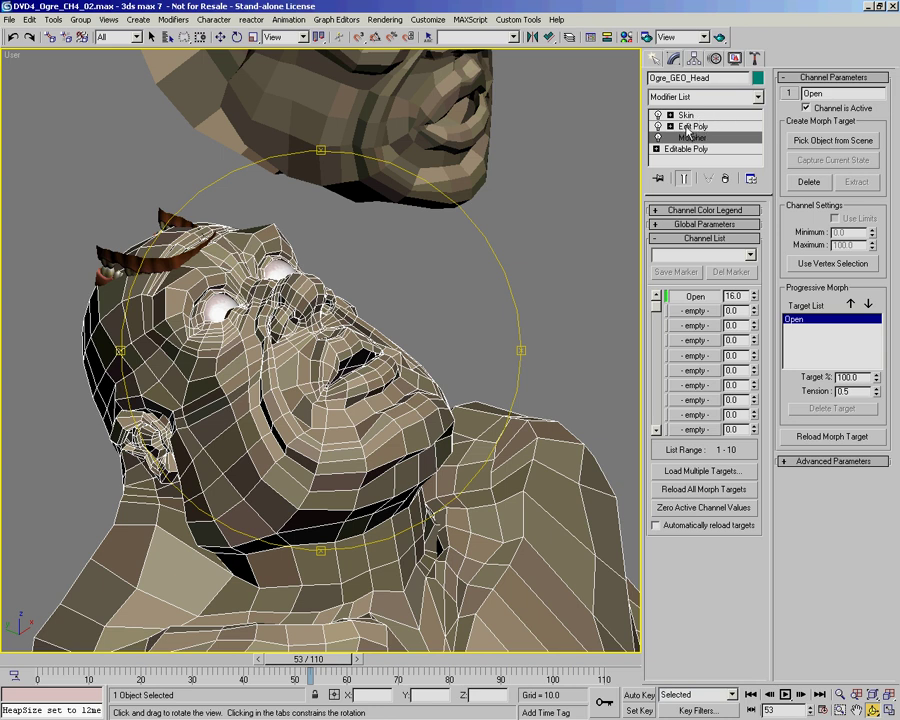
Step: Test the Open morph channel between low values and about 99 on the posed head at frame 53
click(754, 299)
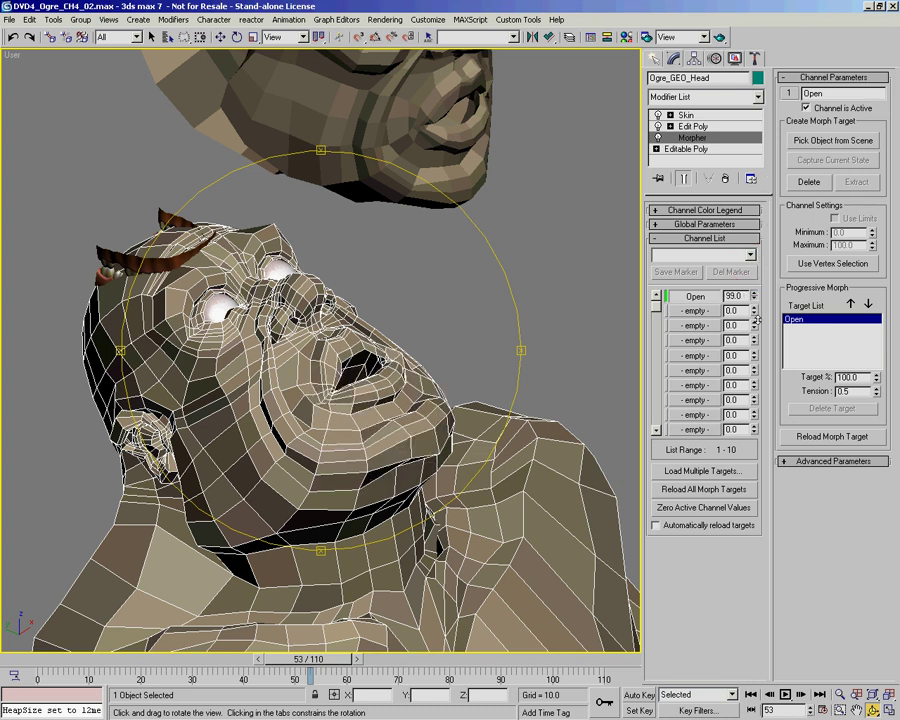
drag(748, 392, 746, 424)
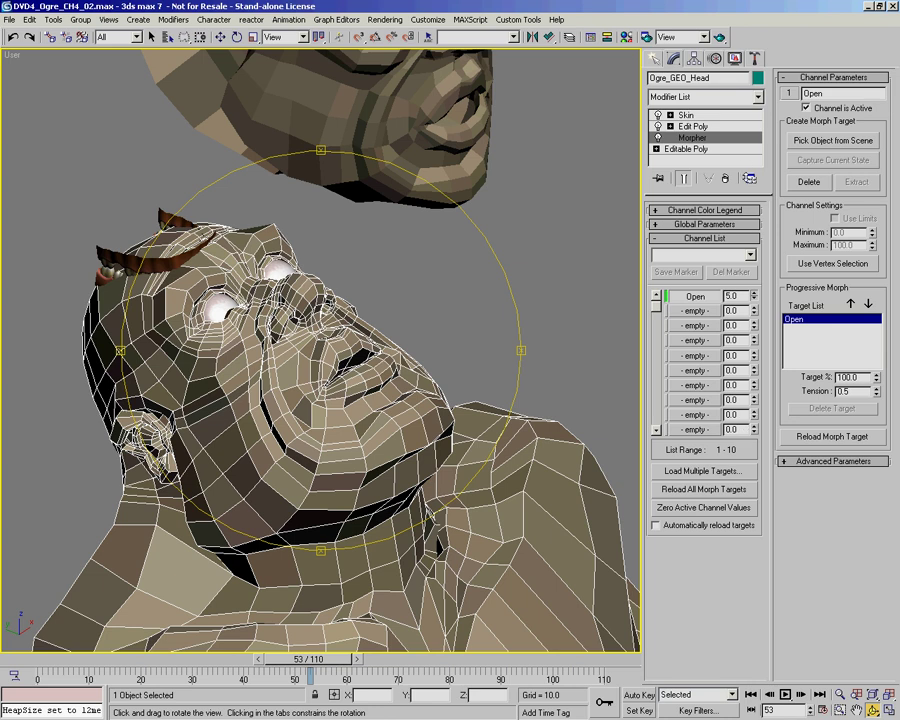
drag(736, 349, 732, 423)
drag(737, 296, 737, 288)
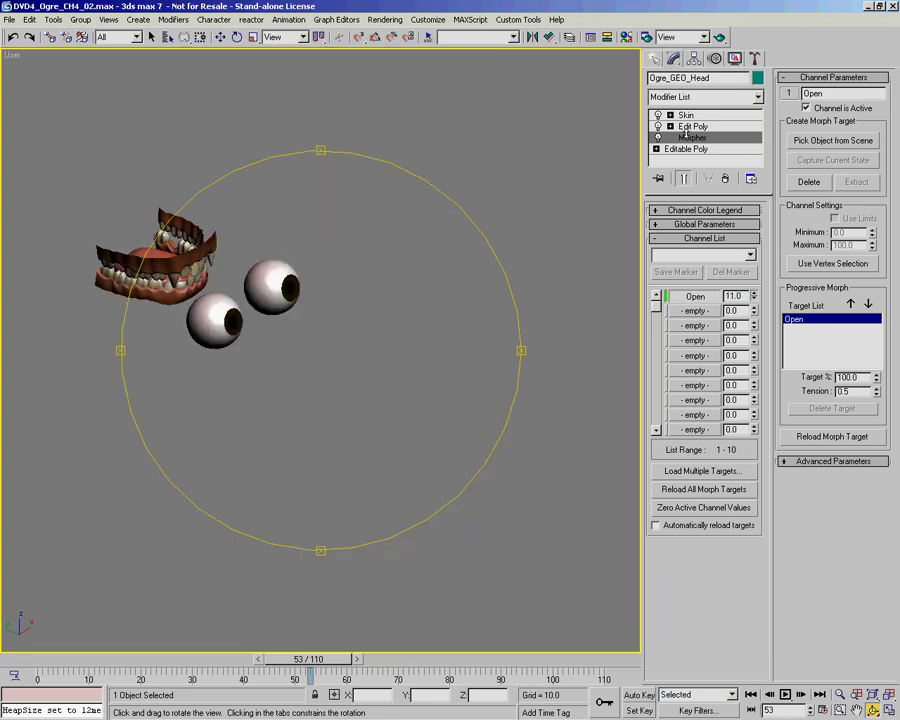
Step: Hide the modifiers above Morpher, test the Open channel on the undeformed head, and compare it with the Open target head
click(684, 179)
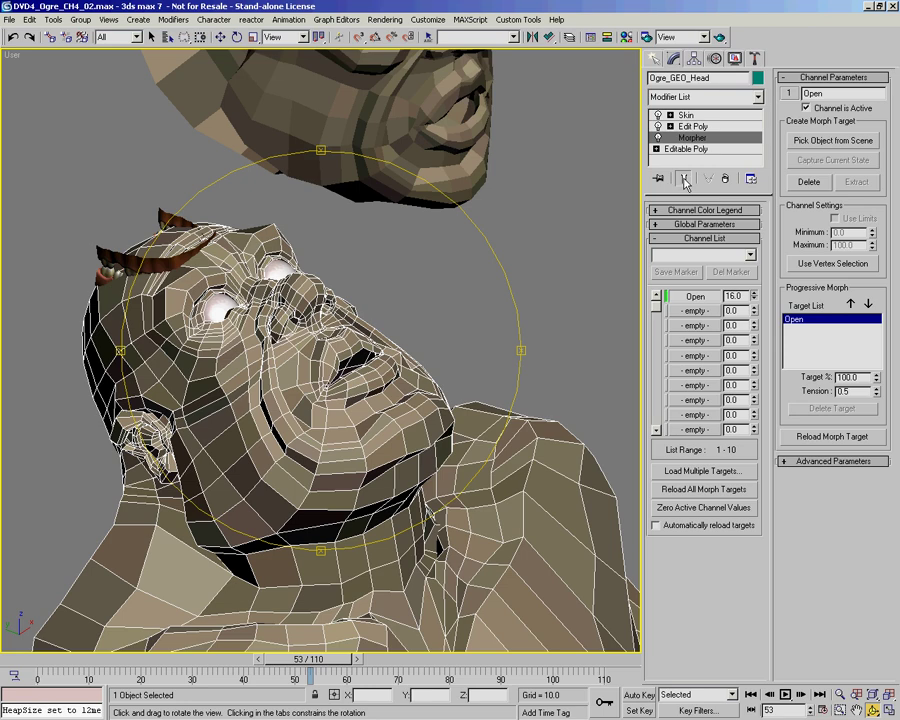
drag(400, 300, 420, 380)
ctrl+alt+middle_drag(420, 380, 388, 354)
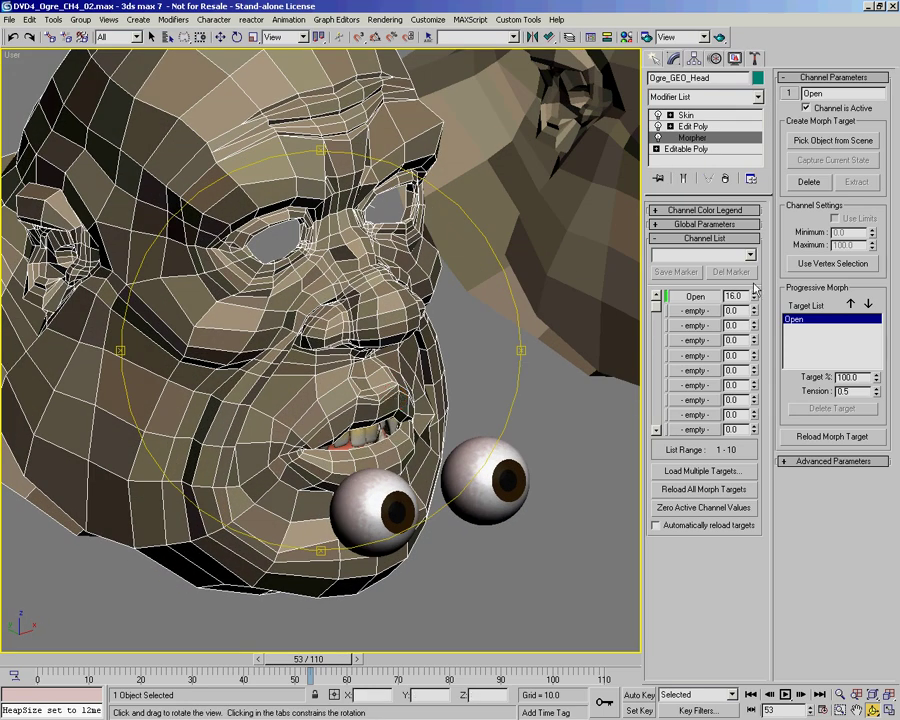
drag(757, 303, 753, 347)
key(ctrl+z)
scroll(326, 296, down, 8)
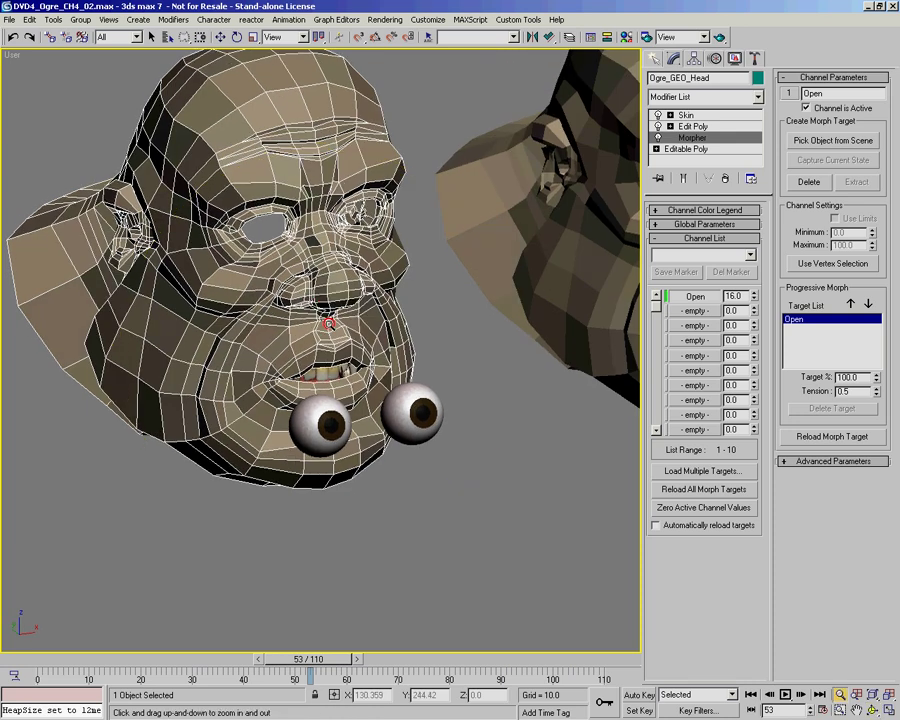
alt+middle_drag(330, 313, 298, 133)
alt+middle_drag(274, 203, 250, 270)
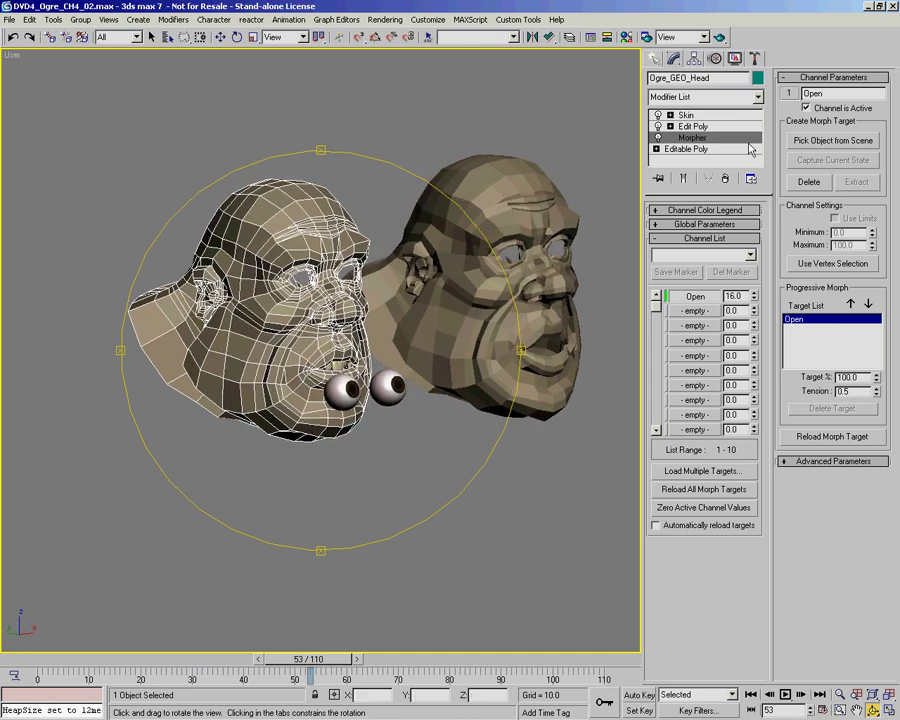
alt+middle_drag(436, 146, 488, 62)
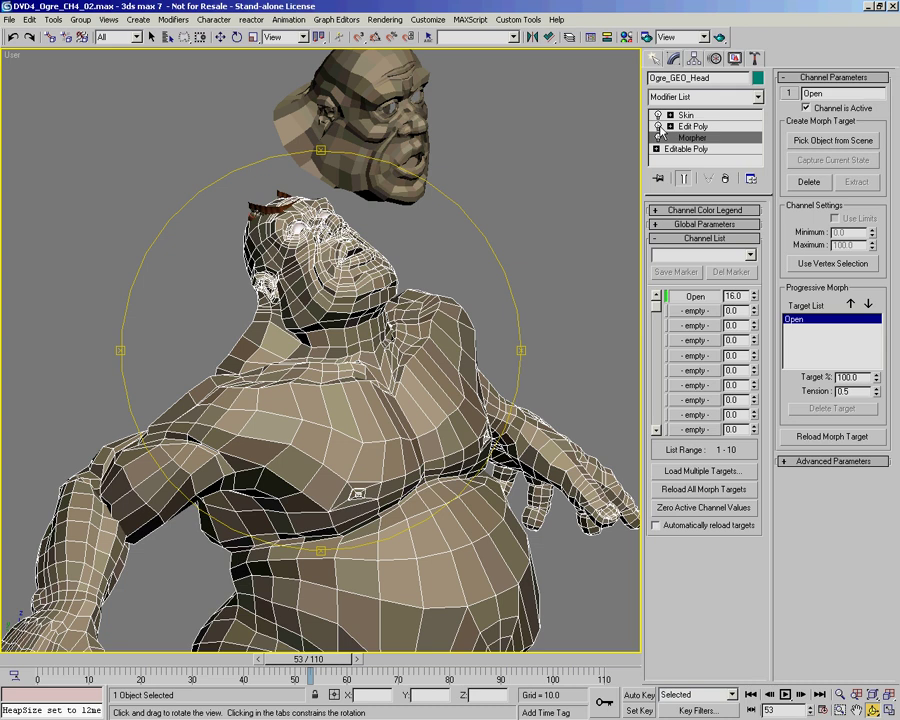
Step: Examine the posed ogre's upper body, return the animation to frame 0, and frame both heads close up
drag(408, 212, 345, 200)
scroll(360, 322, up, 3)
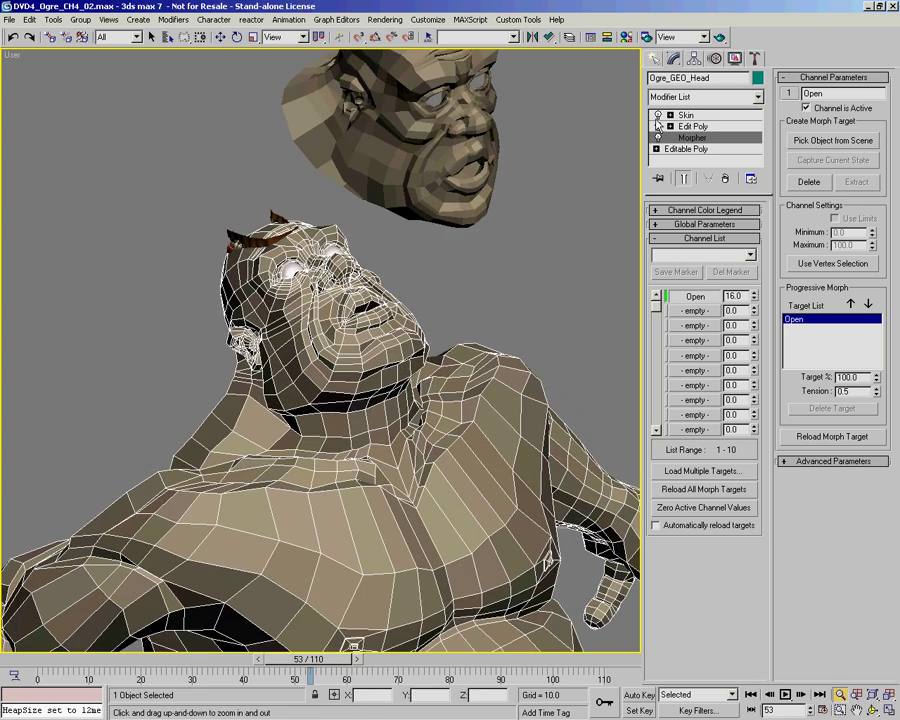
middle_drag(447, 333, 378, 171)
scroll(378, 171, down, 5)
alt+middle_drag(353, 310, 371, 315)
scroll(371, 315, down, 1)
drag(260, 666, 11, 661)
middle_drag(356, 228, 336, 204)
drag(338, 201, 342, 150)
middle_drag(366, 265, 394, 345)
ctrl+alt+middle_drag(376, 298, 382, 255)
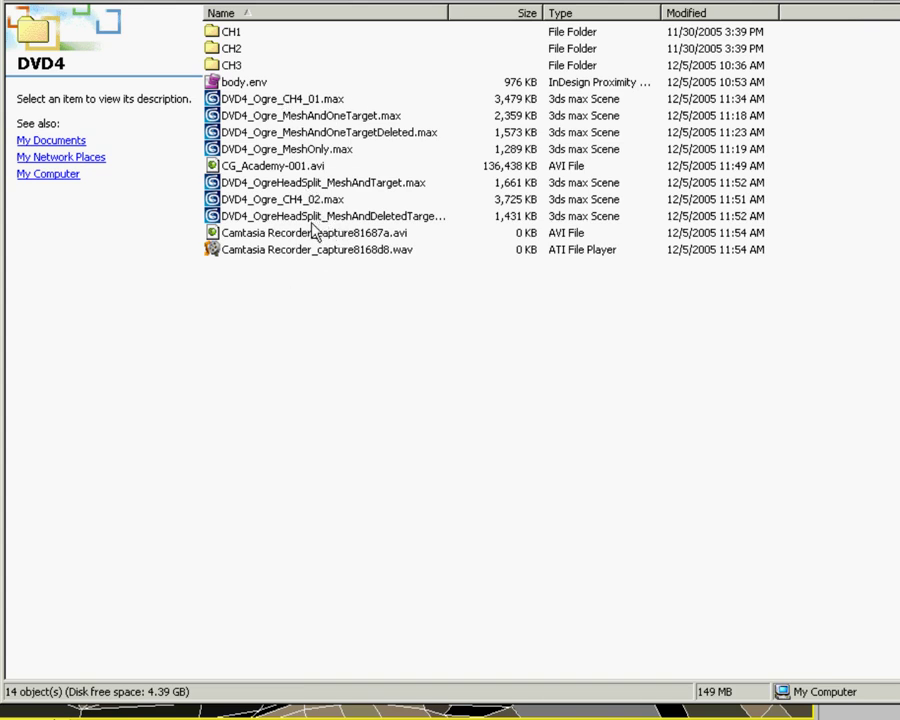
Step: In the DVD4 folder in Windows Explorer, widen the Name column and inspect the two OgreHeadSplit scene files
drag(447, 13, 515, 13)
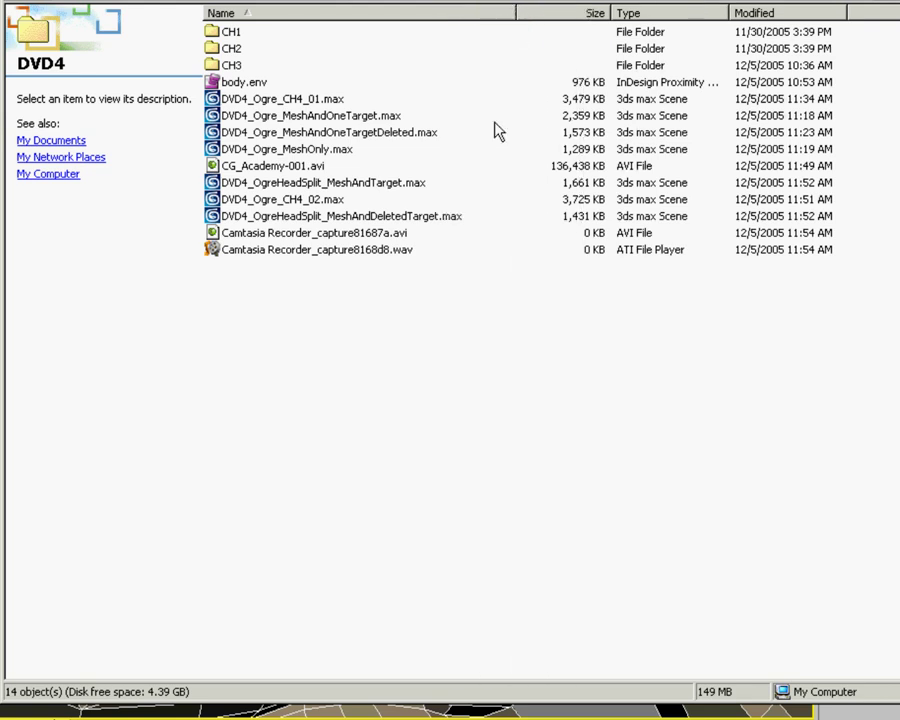
click(325, 183)
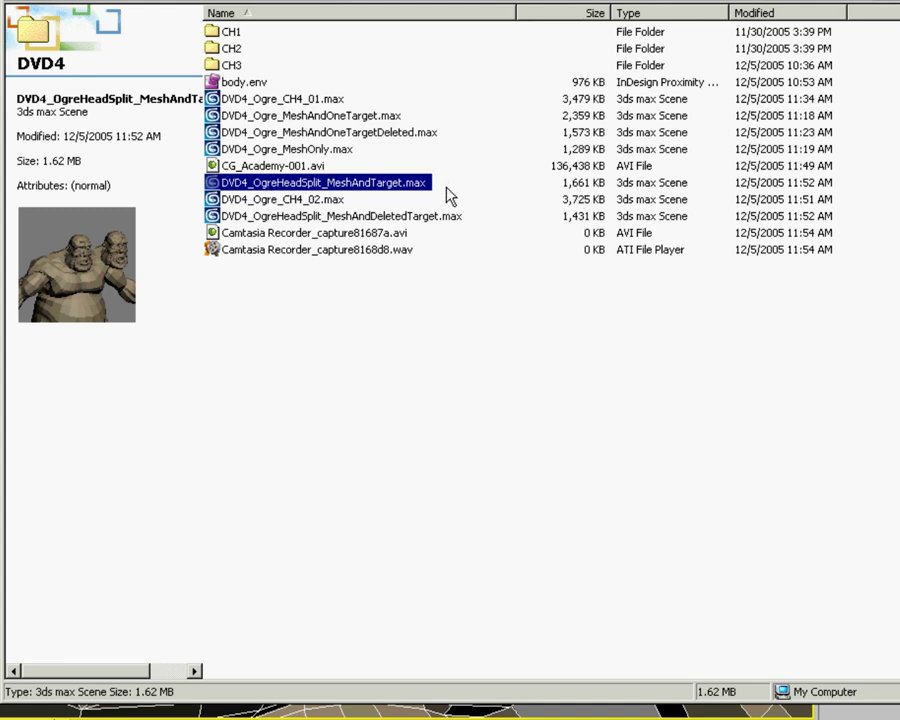
click(356, 218)
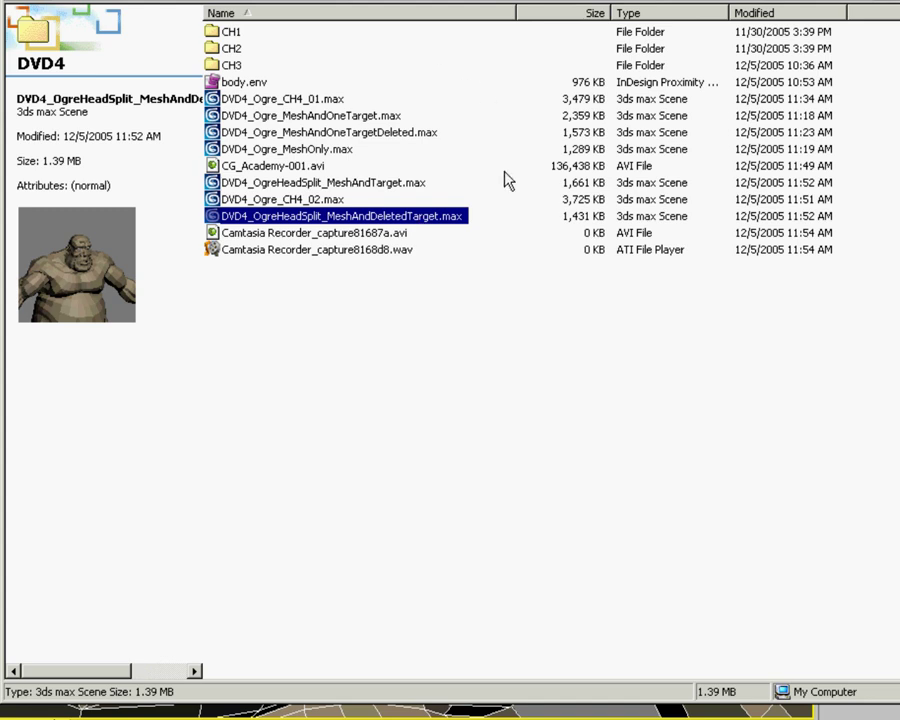
Step: Compare the file sizes of the MeshOnly, MeshAndOneTarget, MeshAndOneTargetDeleted and OgreHeadSplit scene files
click(352, 117)
click(338, 150)
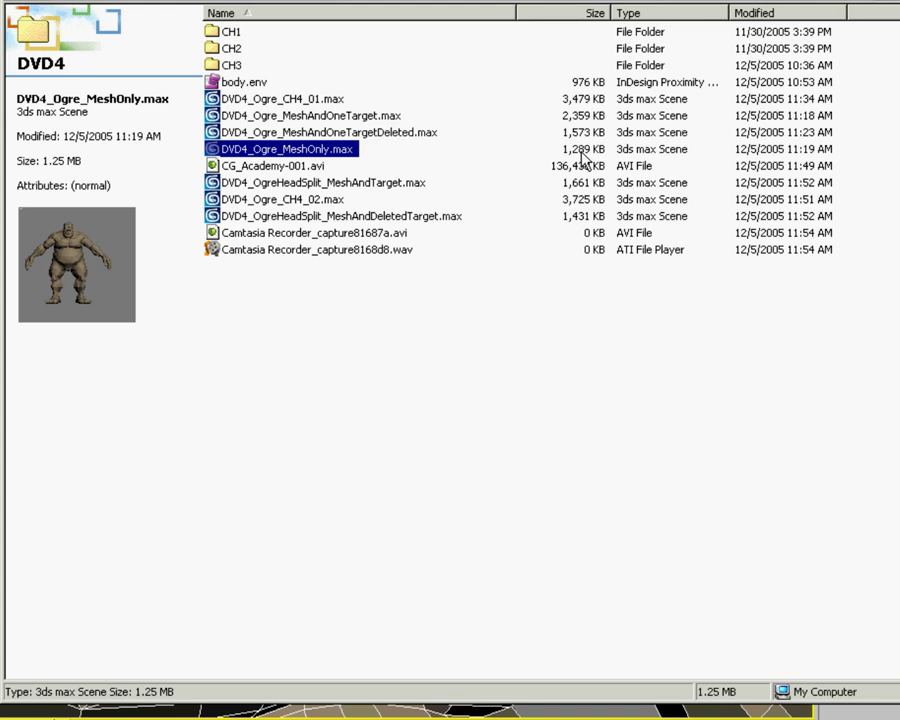
click(582, 185)
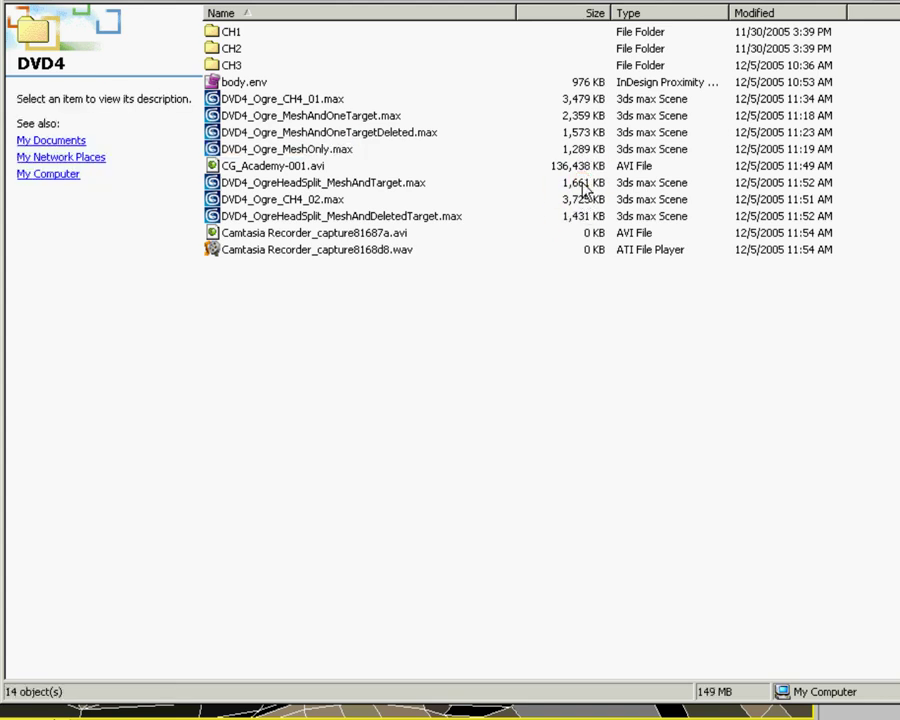
click(581, 219)
click(327, 152)
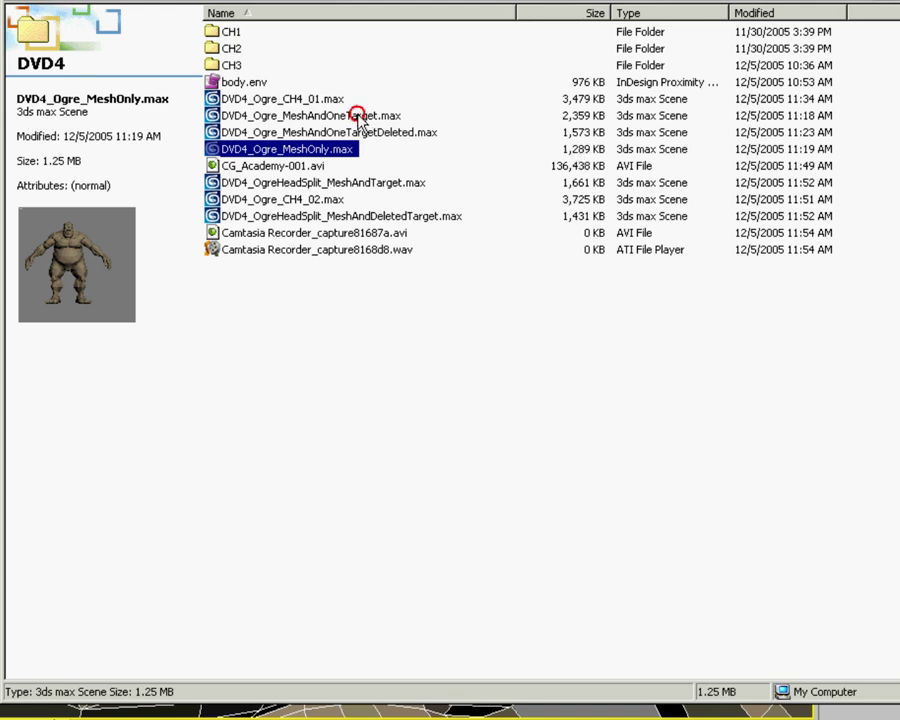
click(360, 117)
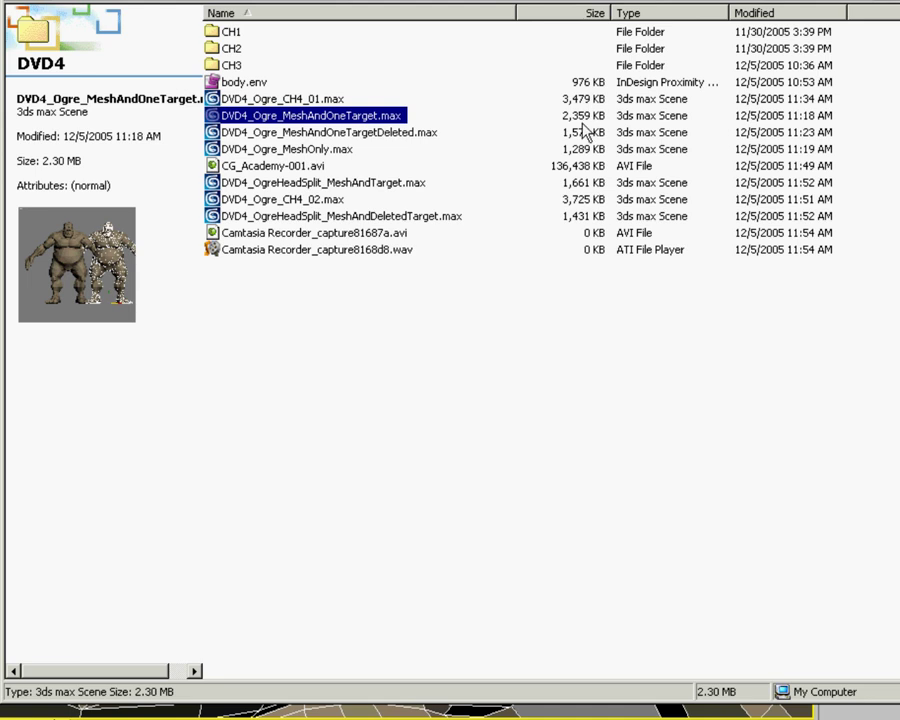
click(418, 131)
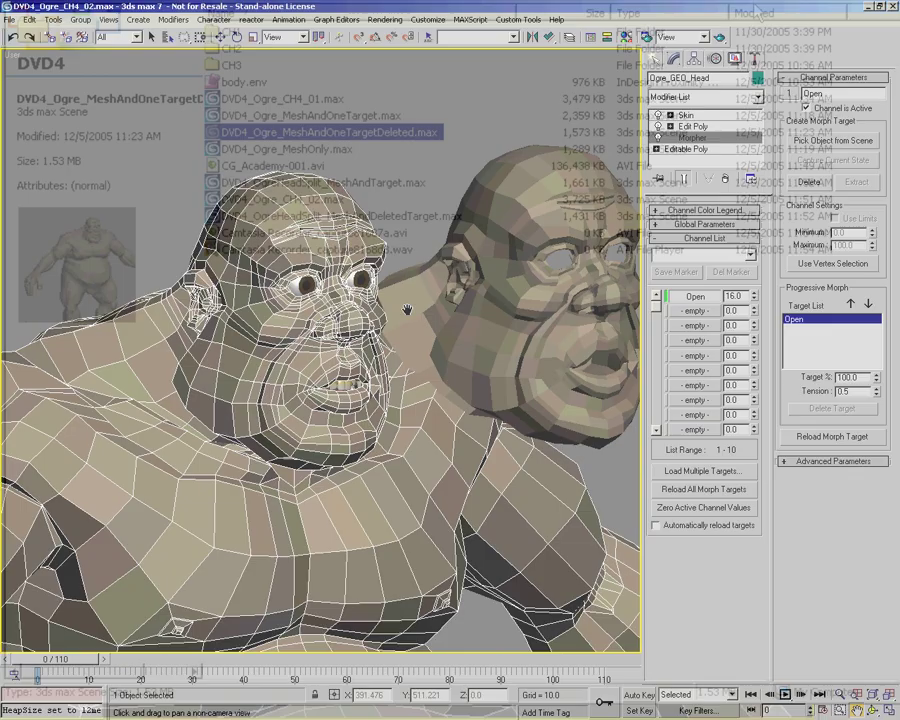
Step: Back in 3ds max, select the Open target head and then Ogre_GEO_Head to compare their modifier stacks
drag(407, 311, 344, 295)
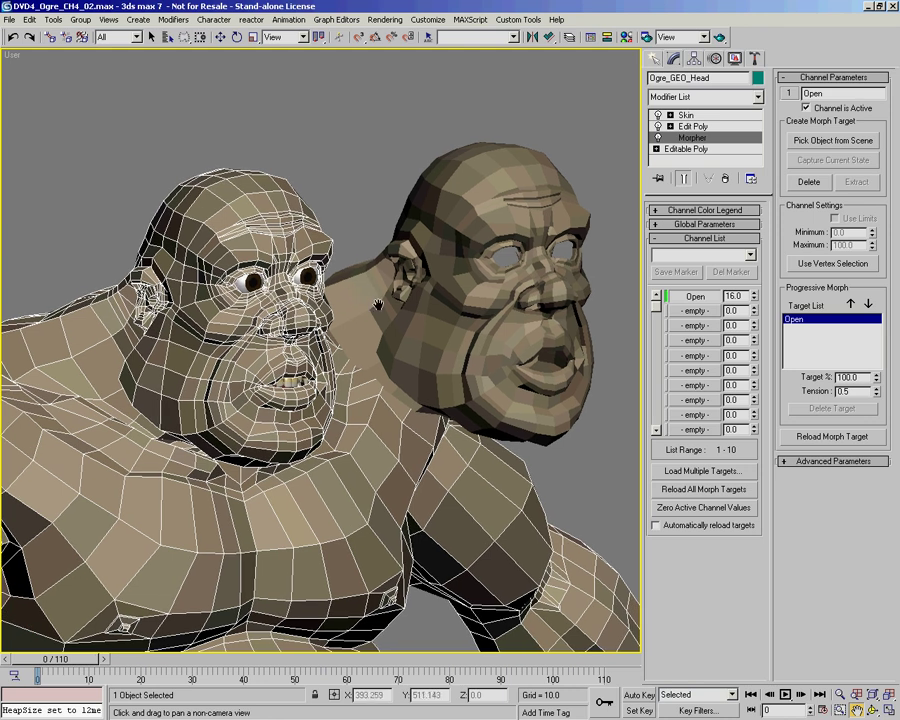
key(w)
click(469, 168)
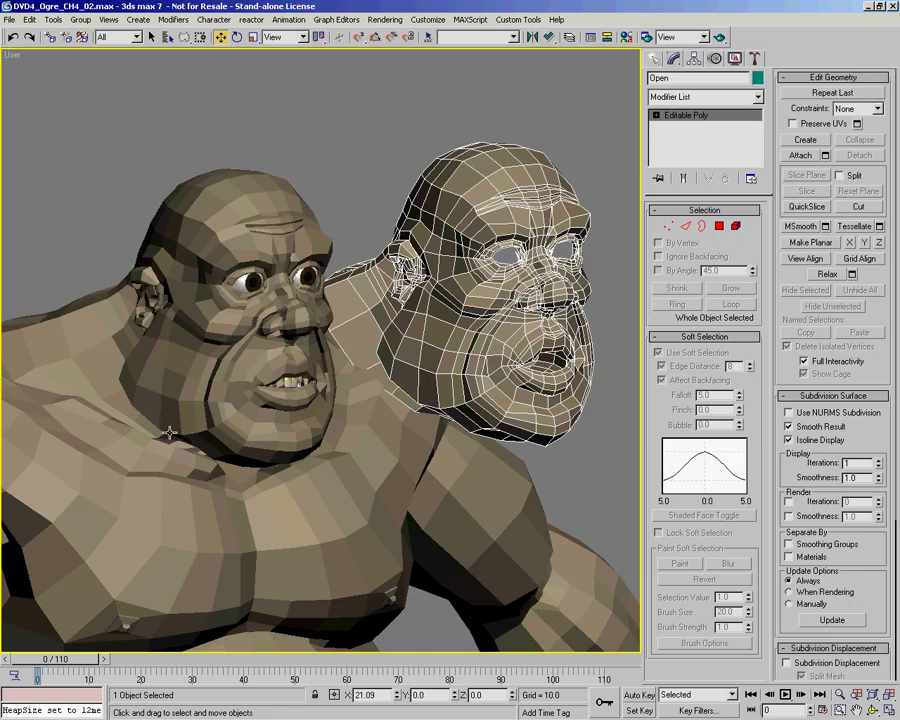
click(73, 318)
middle_drag(318, 352, 304, 347)
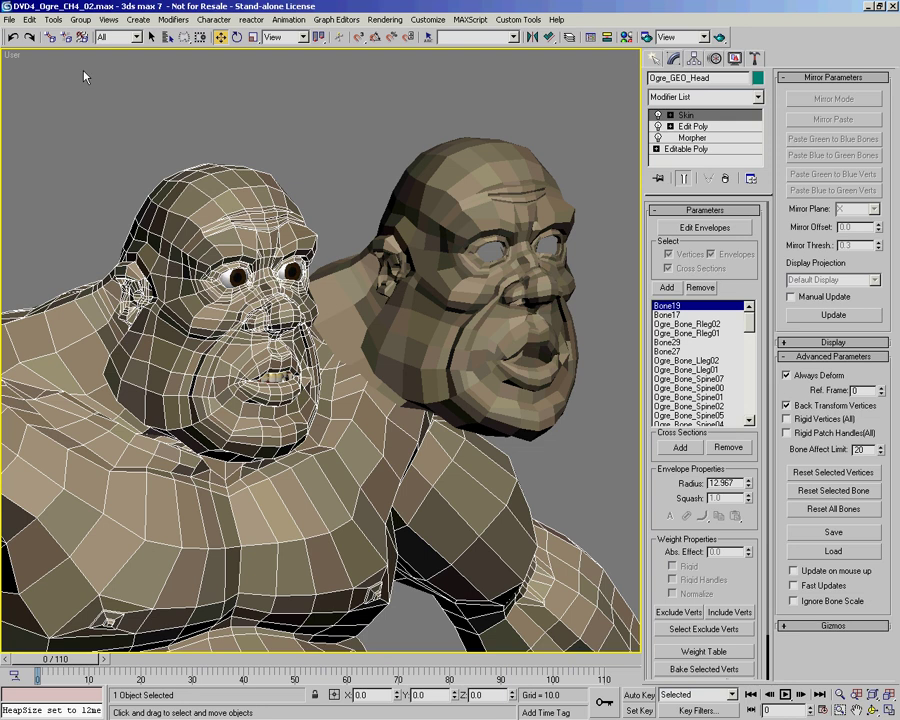
Step: Open the recent file DVD4_Ogre_MeshAndOneTargetDeleted.max, select Ogre_Geo_Body and frame its head and chest
click(9, 19)
mouse_move(45, 73)
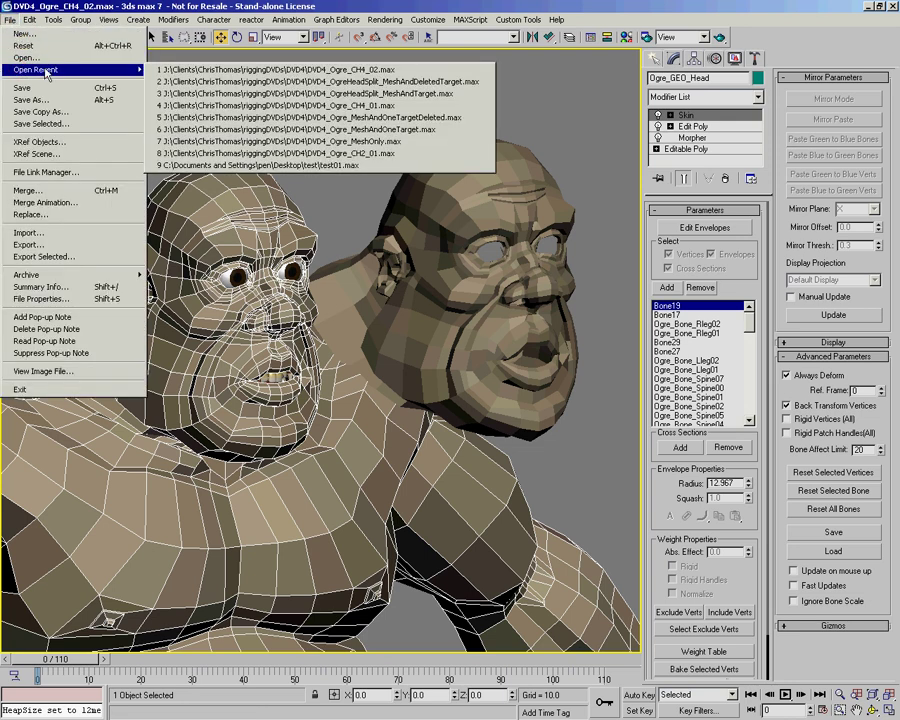
click(300, 117)
middle_drag(413, 276, 400, 311)
click(424, 265)
middle_drag(355, 287, 362, 197)
middle_drag(372, 320, 388, 380)
alt+middle_drag(388, 380, 404, 352)
alt+middle_drag(374, 344, 292, 366)
Step: Test the Smile morph channel up to 100, reset it to 0, and examine the full-body mesh around the head
drag(755, 298, 755, 326)
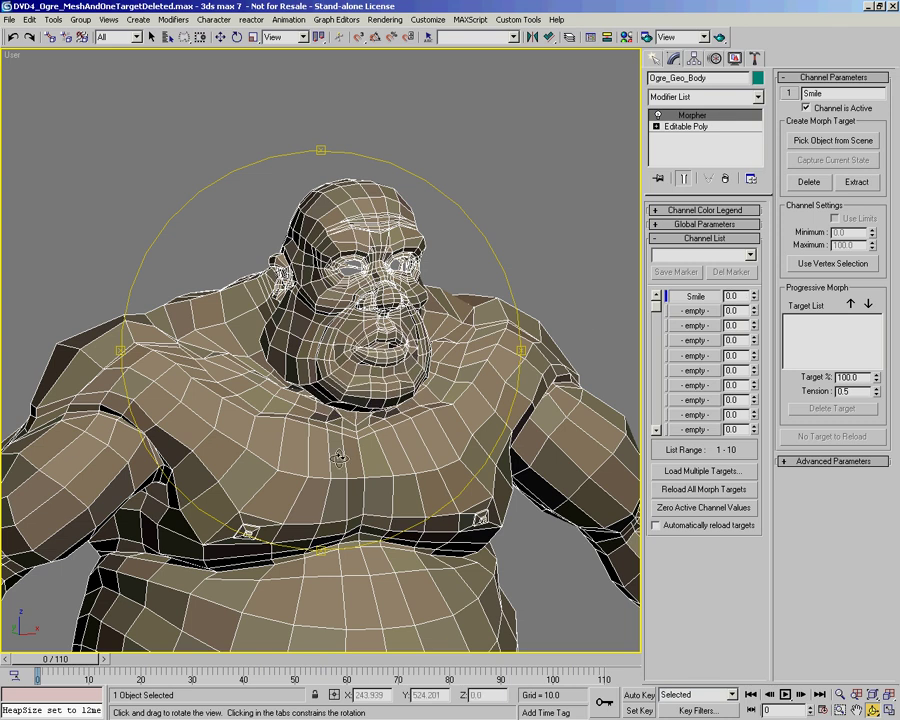
drag(427, 328, 305, 362)
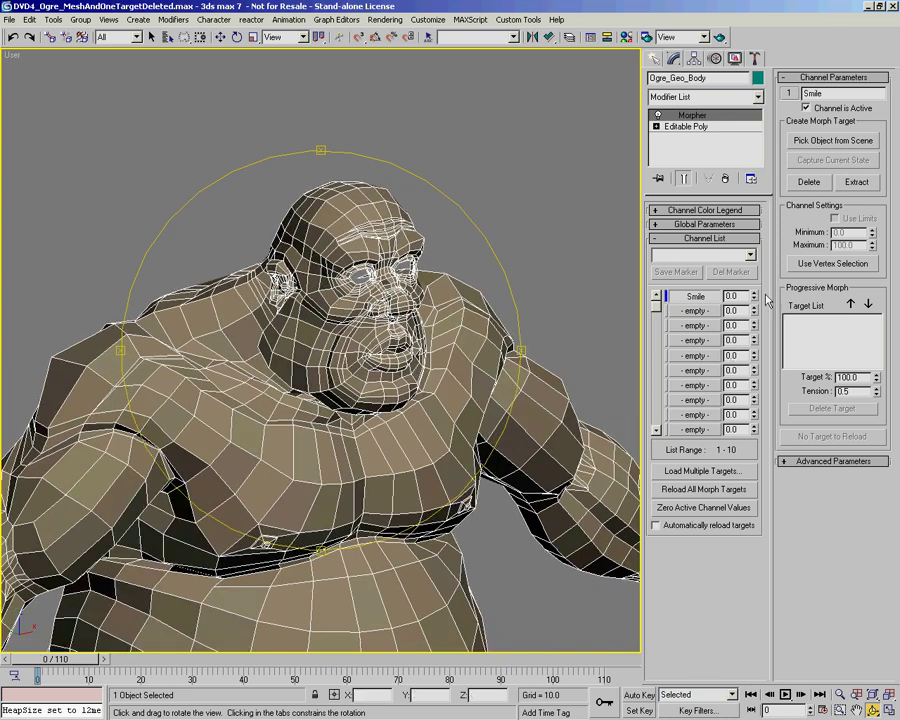
drag(755, 296, 755, 133)
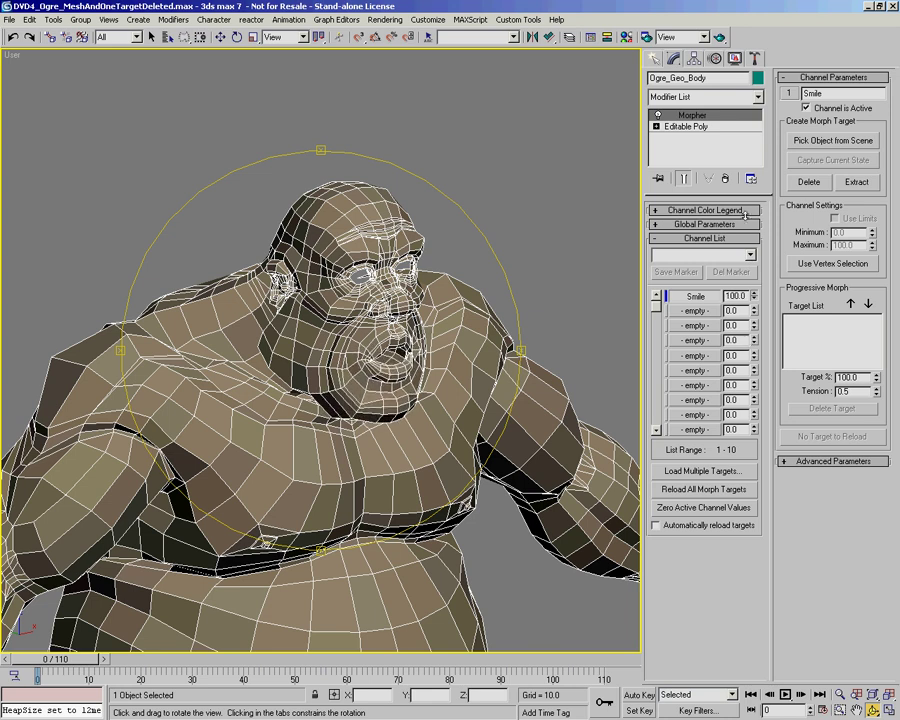
right_click(754, 296)
alt+middle_drag(401, 303, 325, 290)
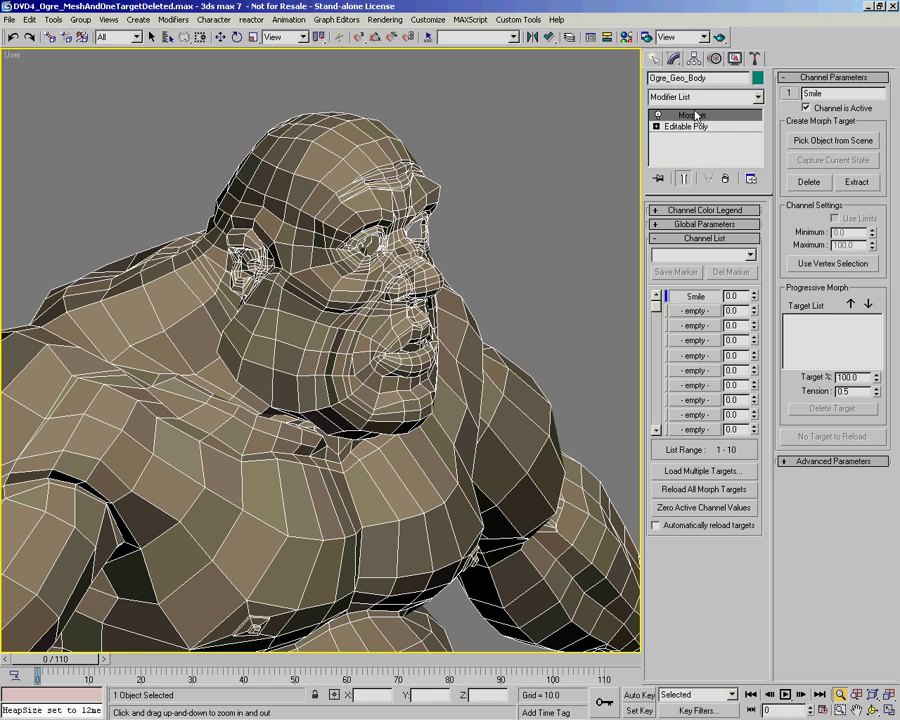
ctrl+alt+middle_drag(569, 209, 337, 363)
scroll(338, 316, down, 2)
alt+middle_drag(398, 355, 354, 341)
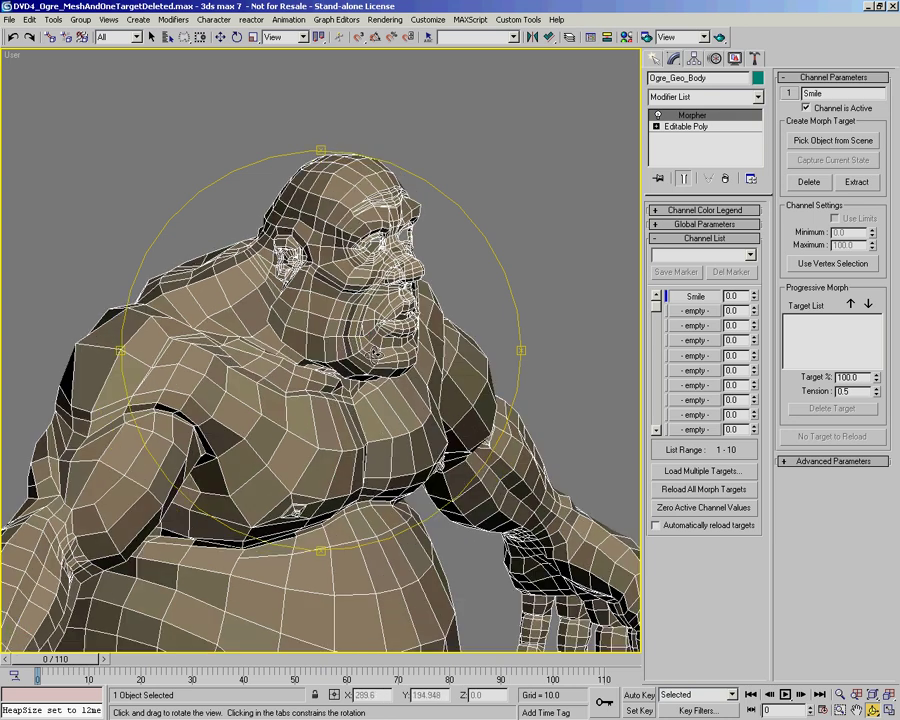
Step: Reopen the recent file DVD4_Ogre_CH4_02.max, discarding the current scene changes
key(shift+z)
click(12, 19)
mouse_move(30, 69)
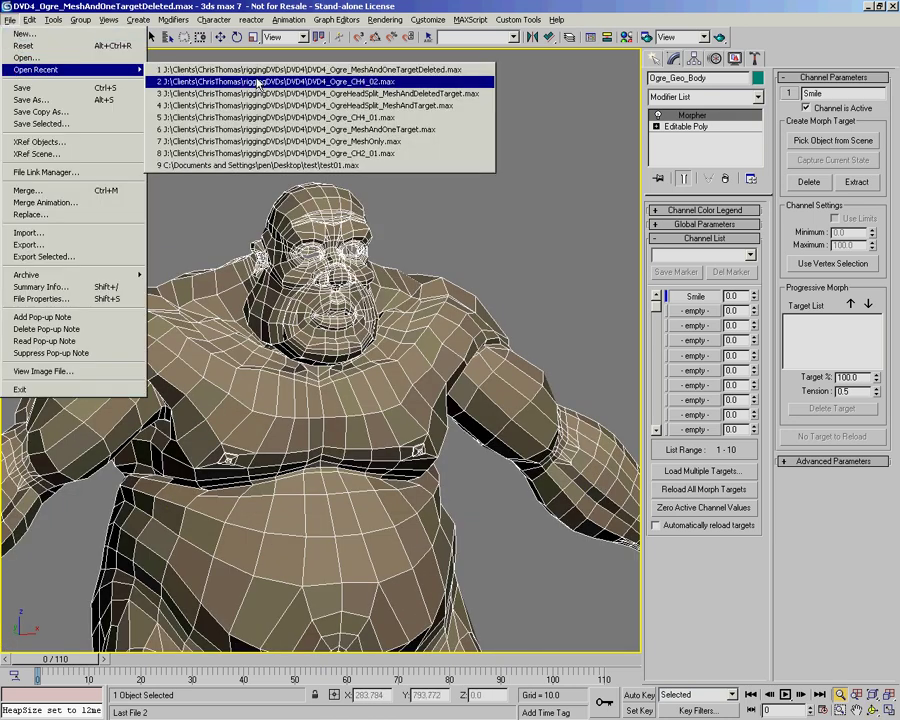
click(256, 82)
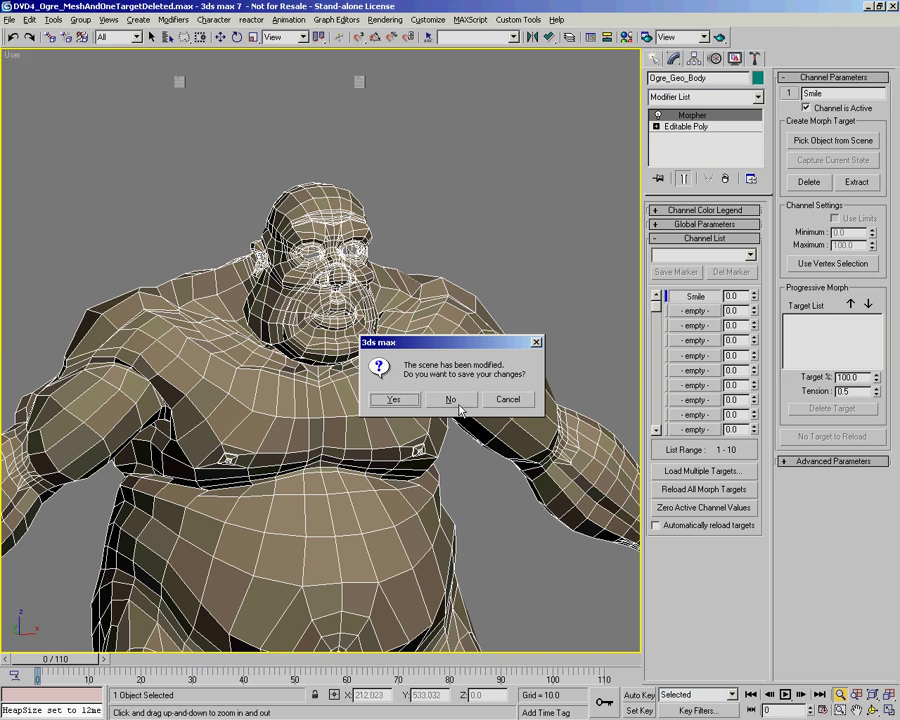
click(452, 341)
Step: Select Ogre_GEO_Head at its Skin modifier, frame both heads close up, and select the Open target head
key(w)
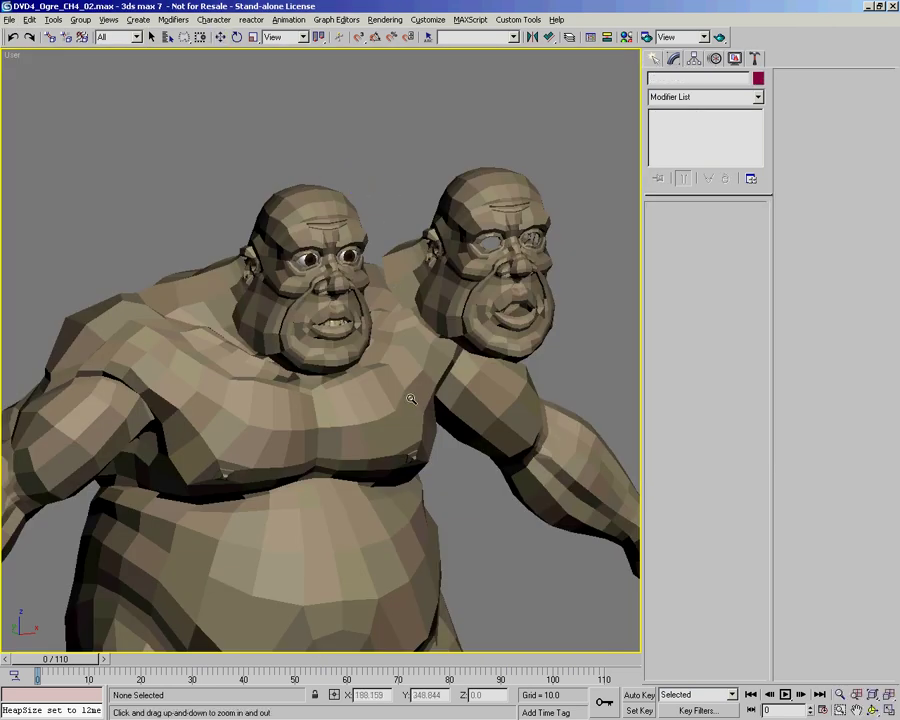
click(335, 193)
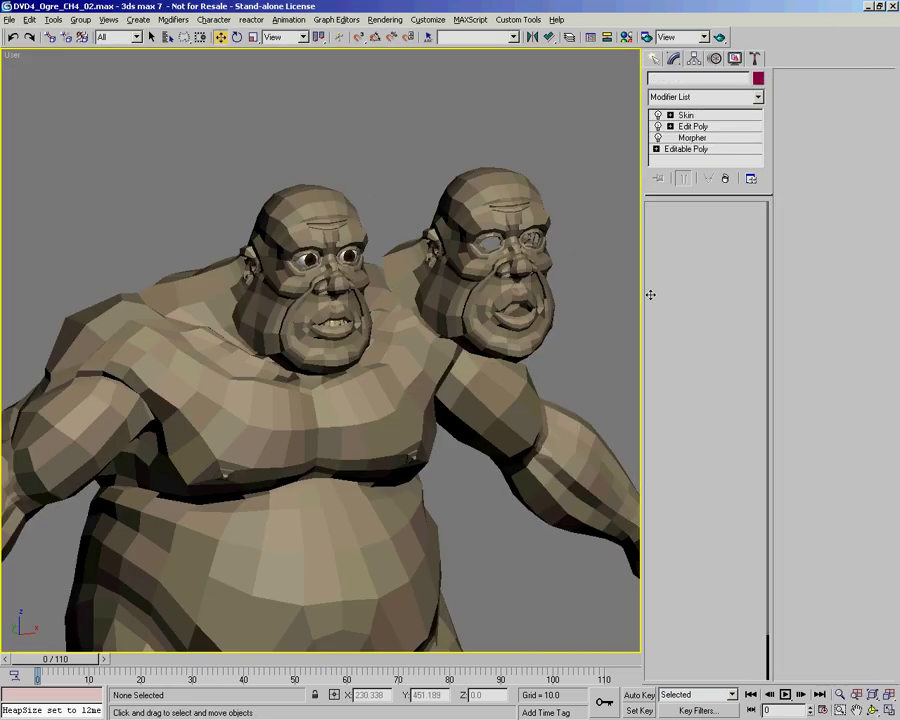
key(alt+z)
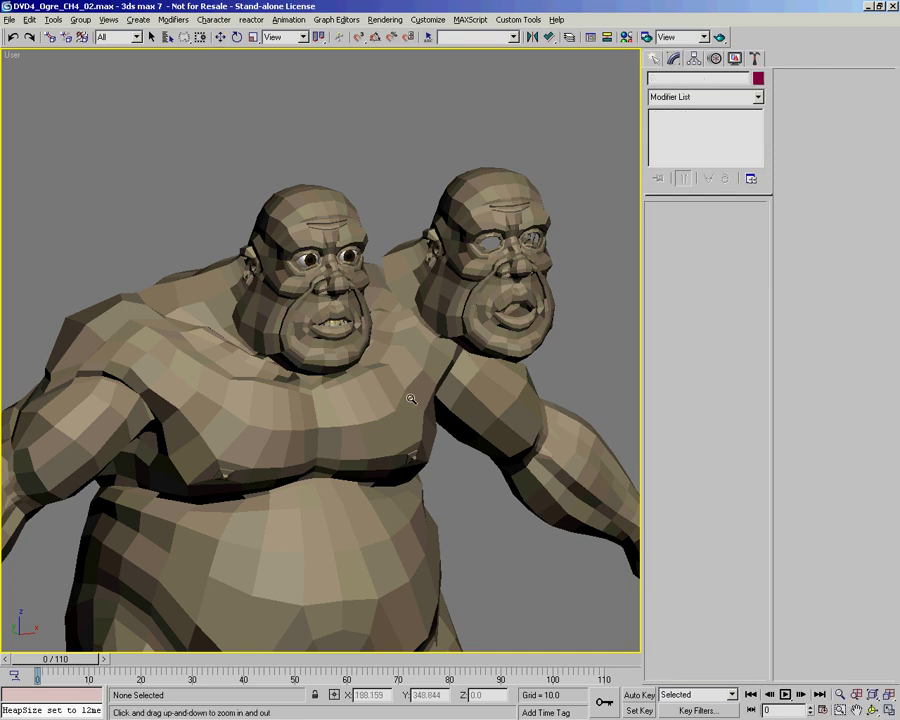
key(w)
click(345, 195)
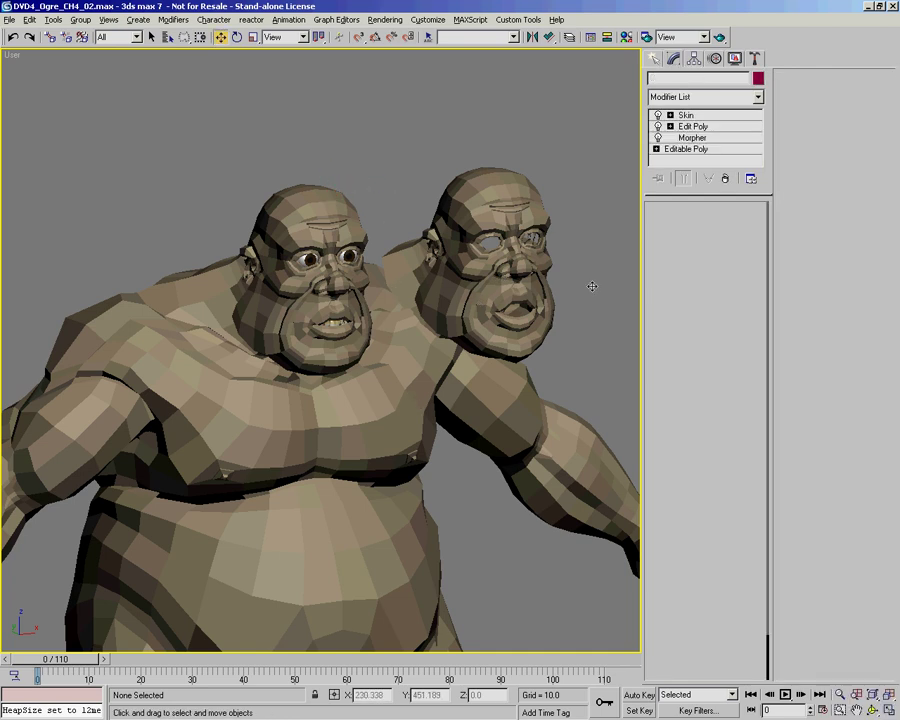
click(686, 115)
key(alt+z)
drag(375, 330, 375, 296)
middle_drag(388, 345, 357, 232)
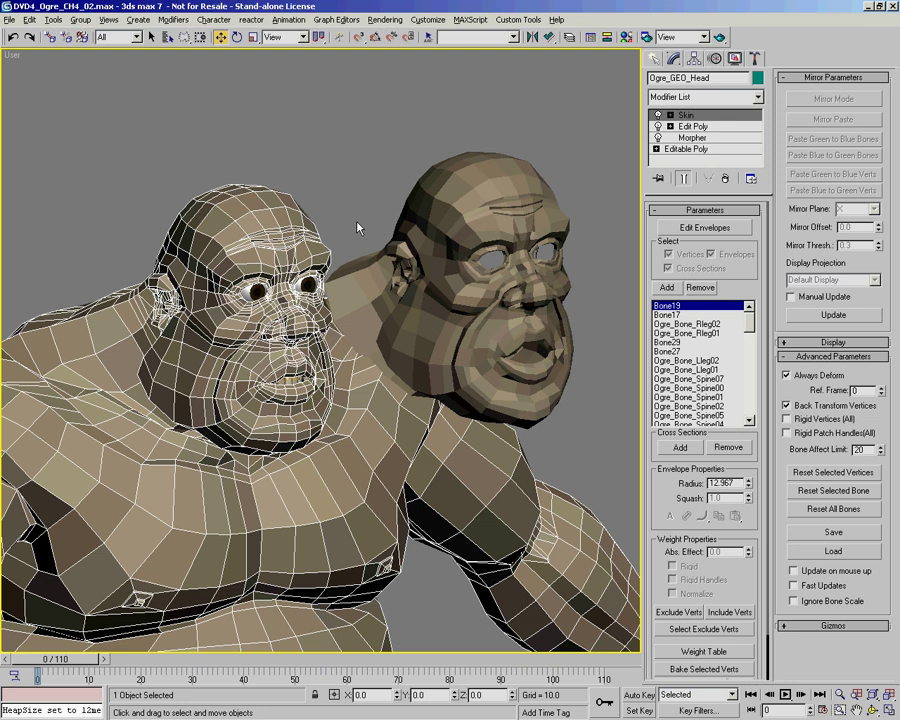
click(490, 187)
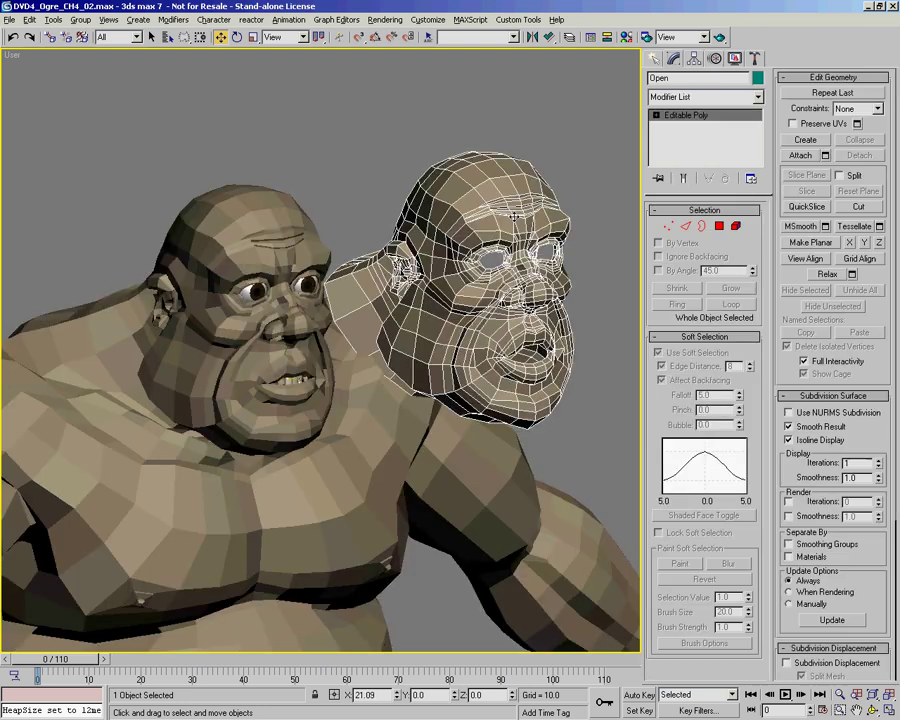
Step: Select Ogre_GEO_Head and raise its Open channel in the Morpher modifier to part the ogre's mouth
click(296, 204)
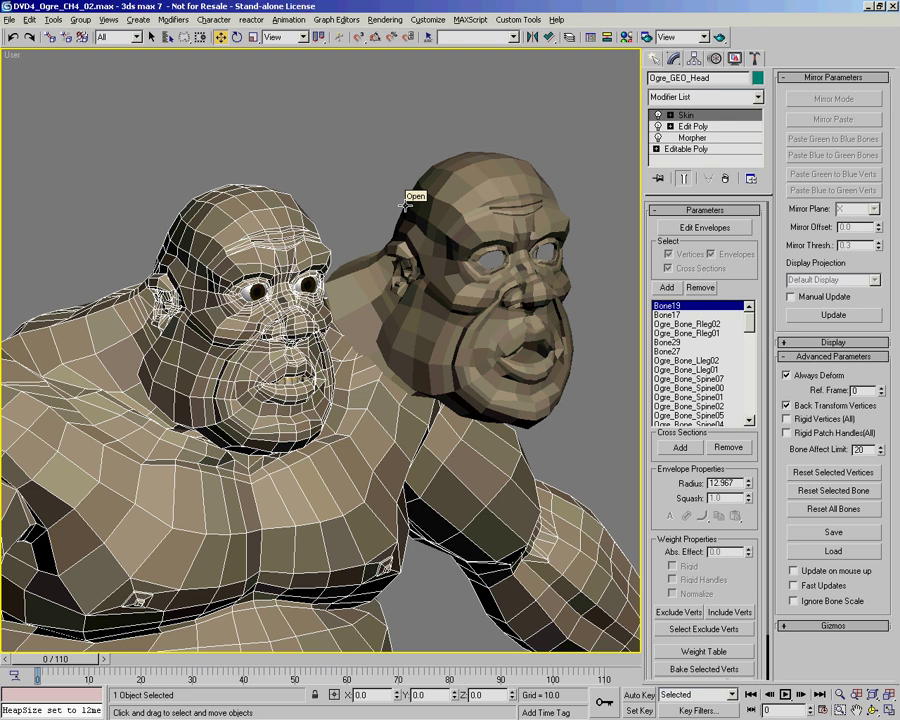
middle_drag(427, 221, 420, 238)
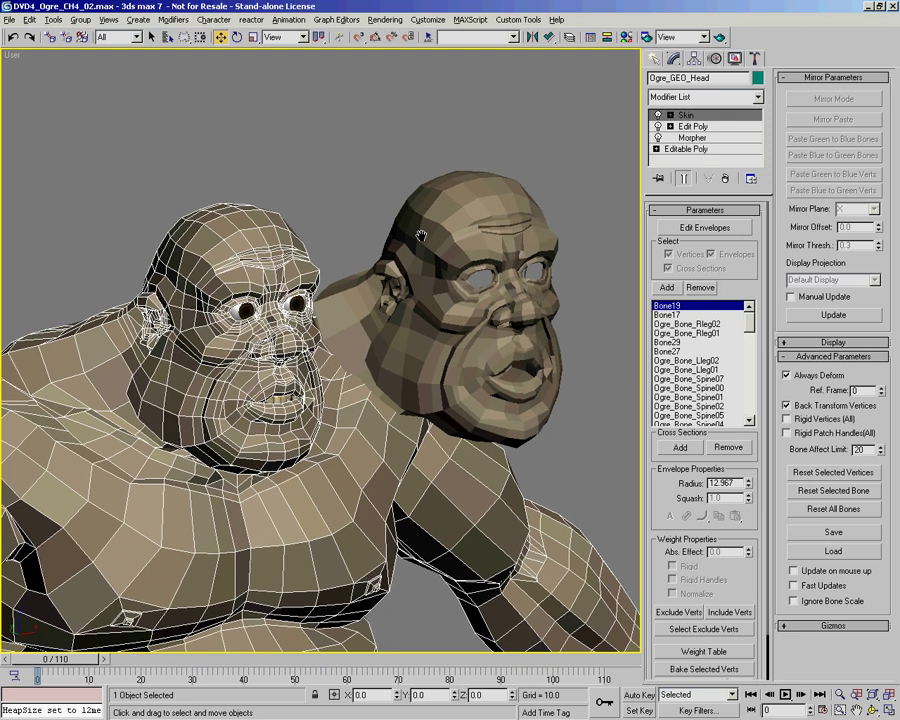
key(ctrl+r)
drag(363, 316, 458, 290)
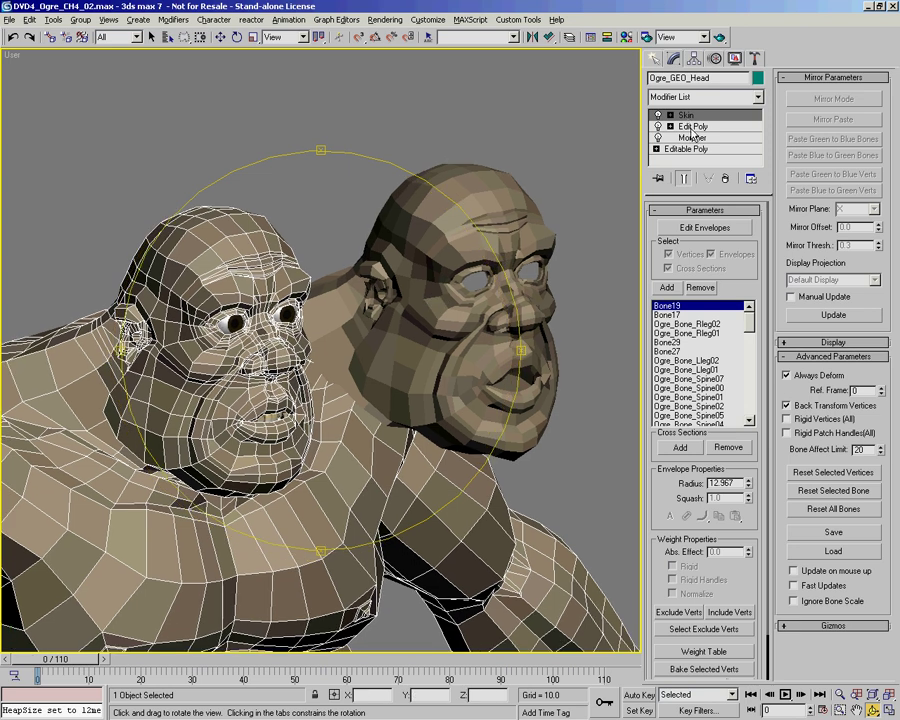
click(692, 138)
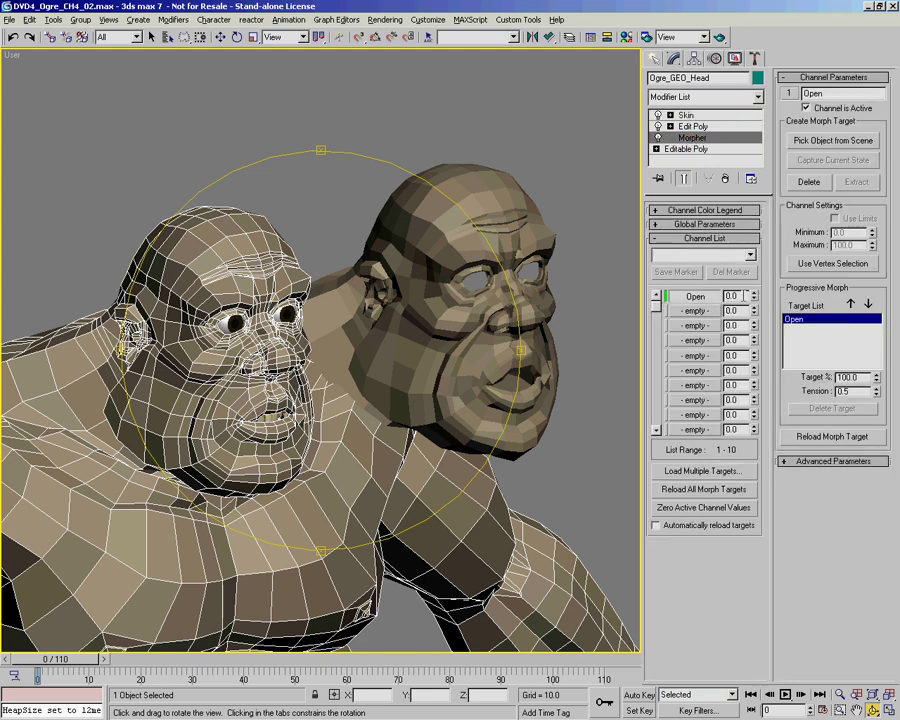
drag(754, 302, 718, 238)
Step: Step up the modifier stack through Edit Poly to Skin and examine the morphed mouth beside the Open target head
click(692, 127)
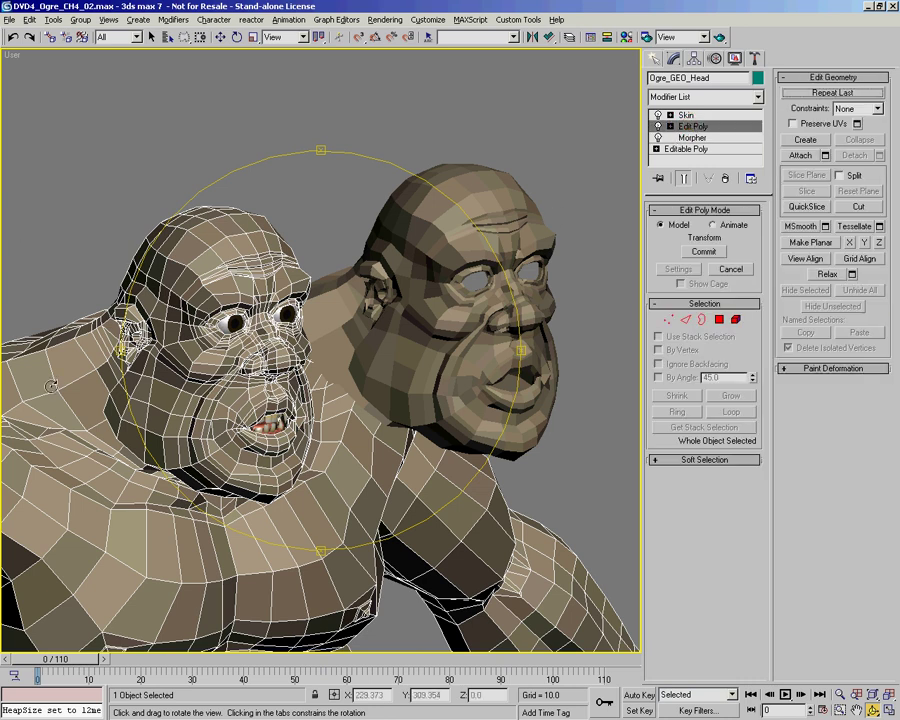
click(686, 115)
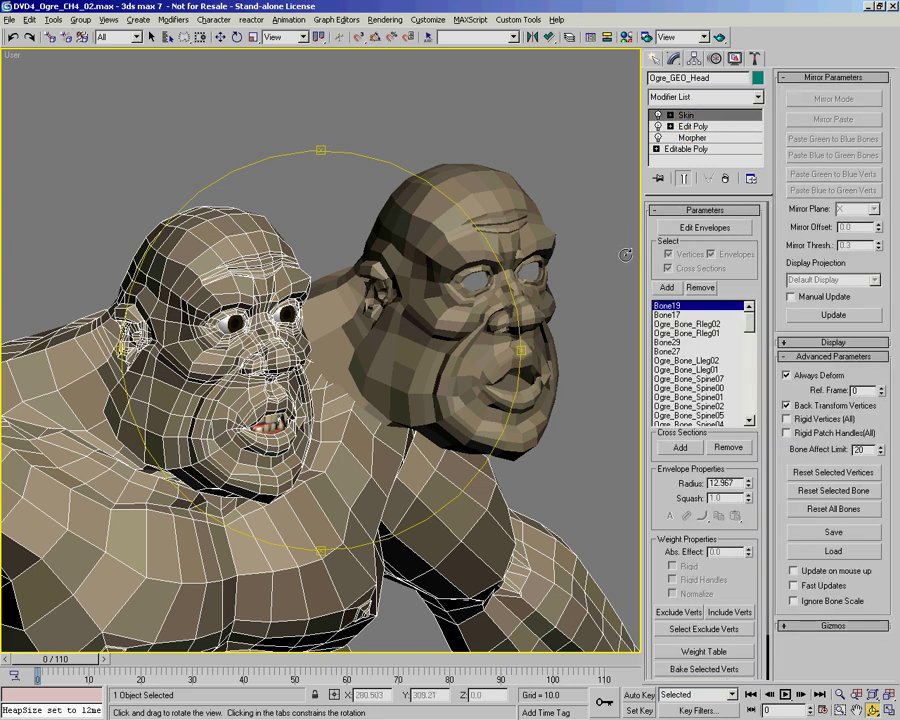
middle_drag(375, 347, 403, 317)
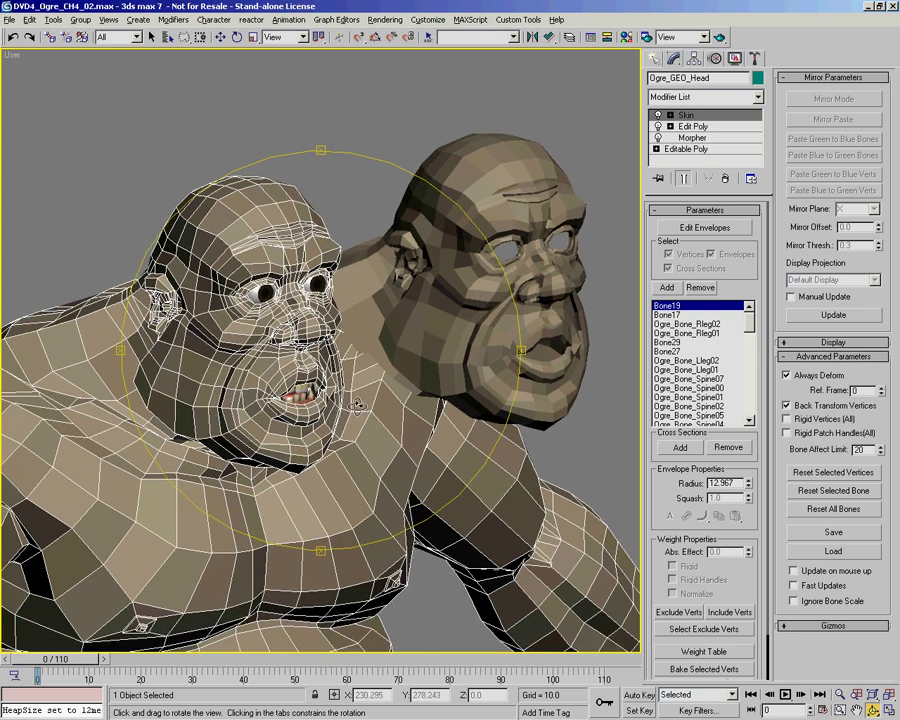
middle_drag(377, 396, 368, 400)
drag(367, 400, 300, 372)
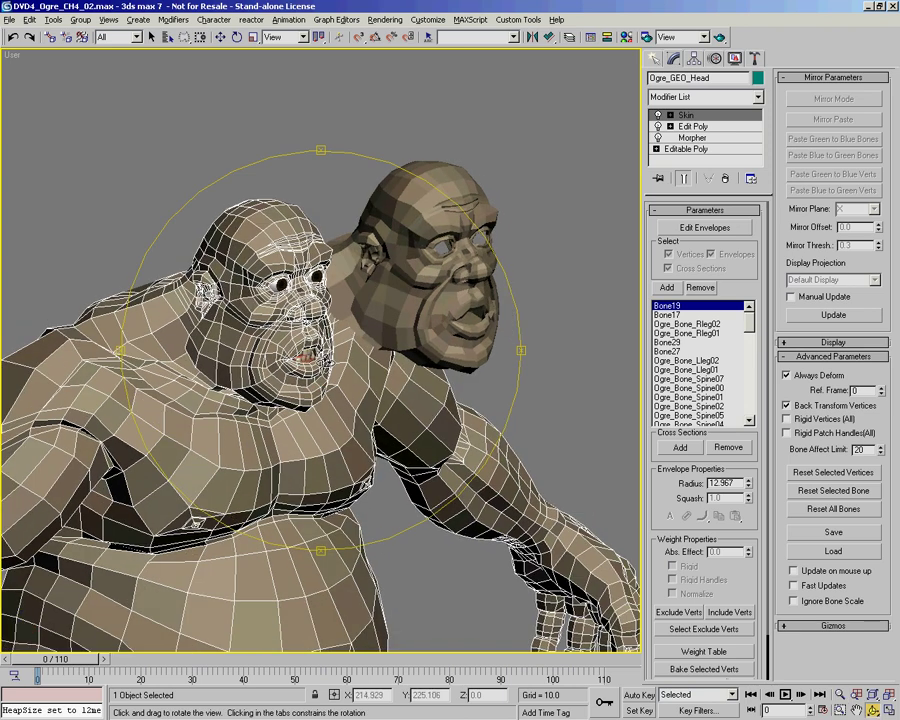
drag(357, 365, 204, 412)
key(alt+z)
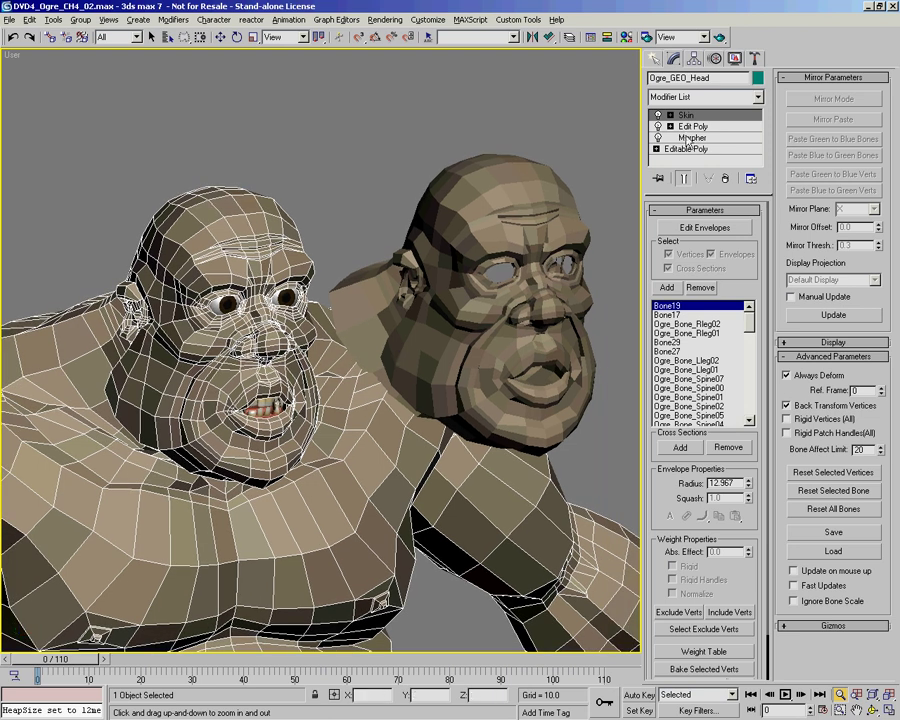
alt+middle_drag(343, 358, 350, 330)
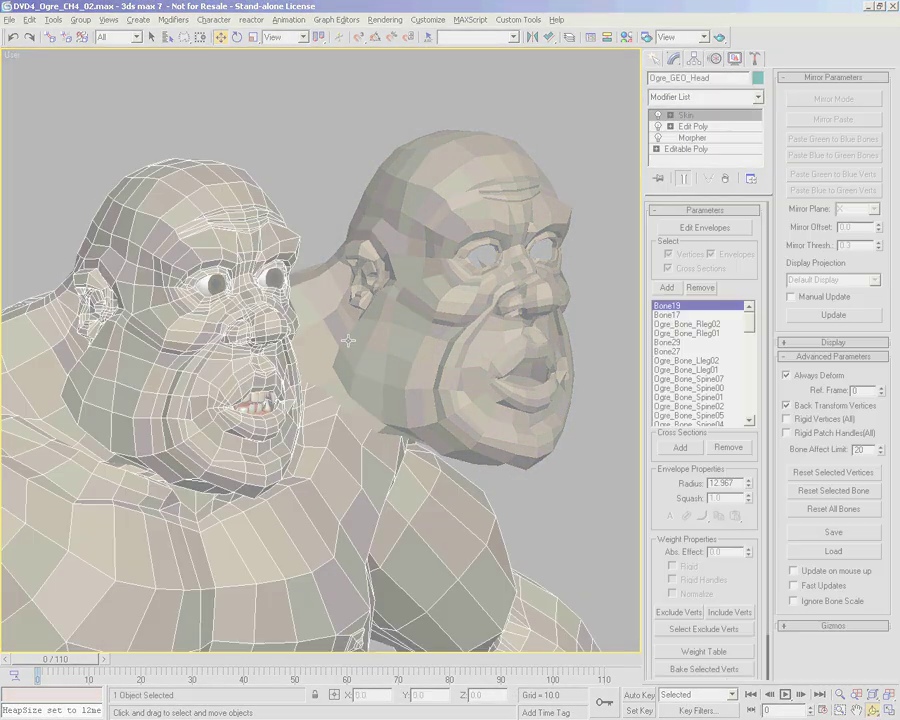